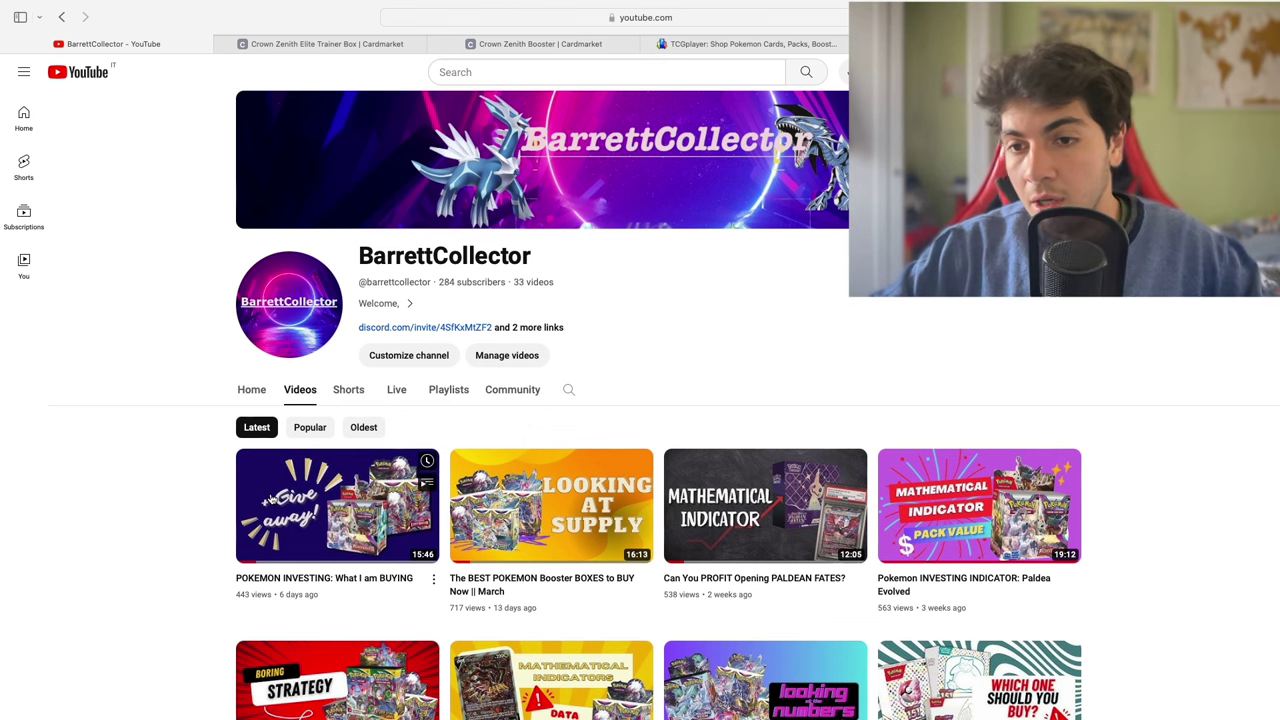
Copy the link of the video "POKEMON INVESTING: What I am BUYING" and enter it in the pickawinner.co Youtube Random Comment Picker.
right_click(272, 498)
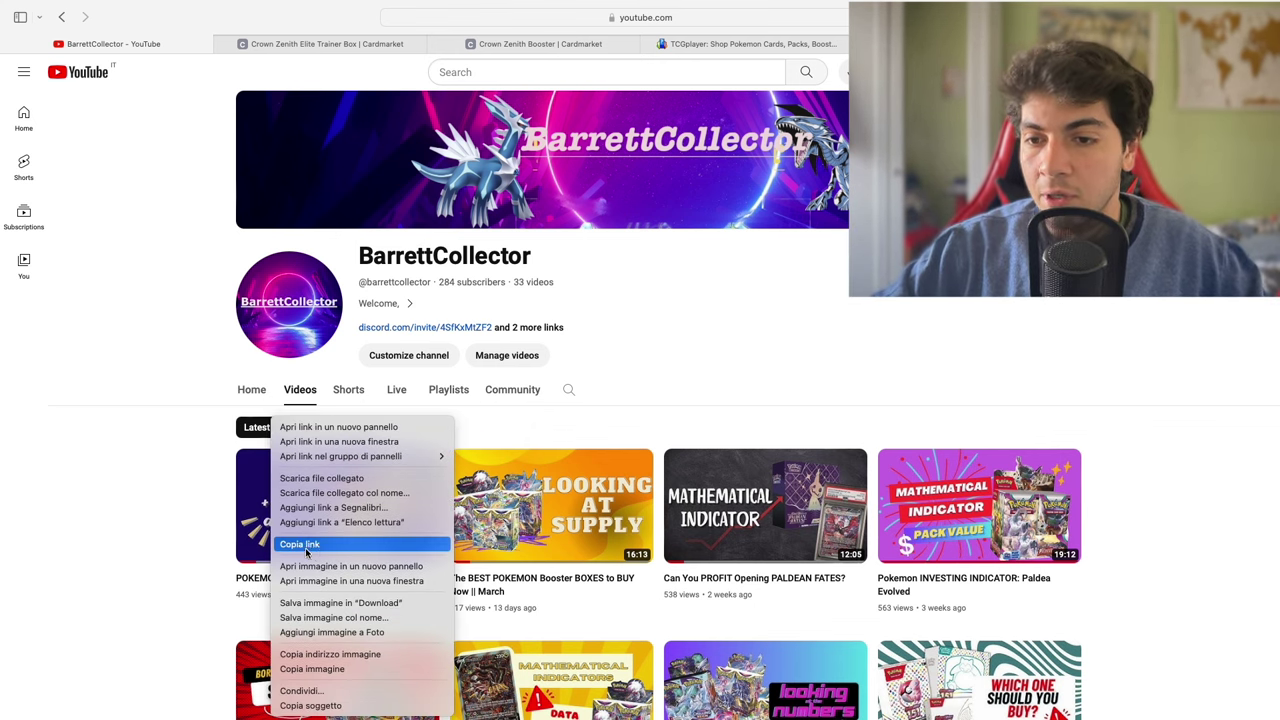
click(322, 543)
right_click(333, 530)
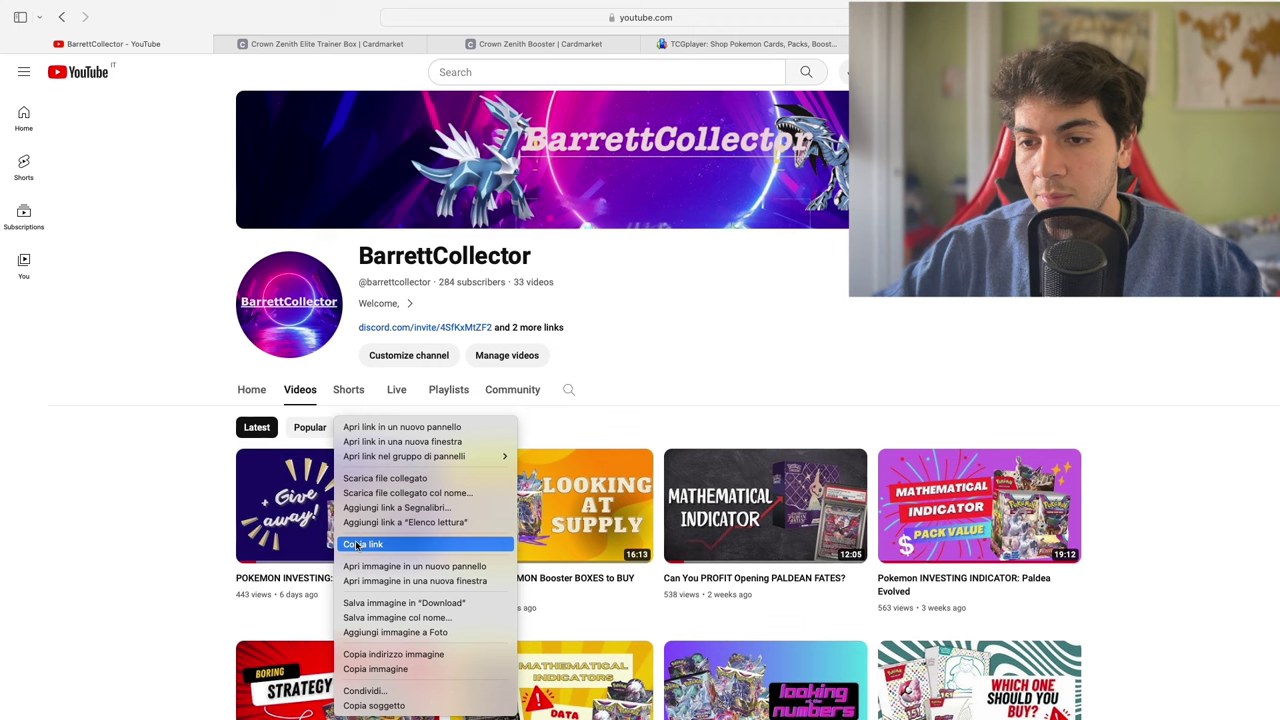
click(360, 545)
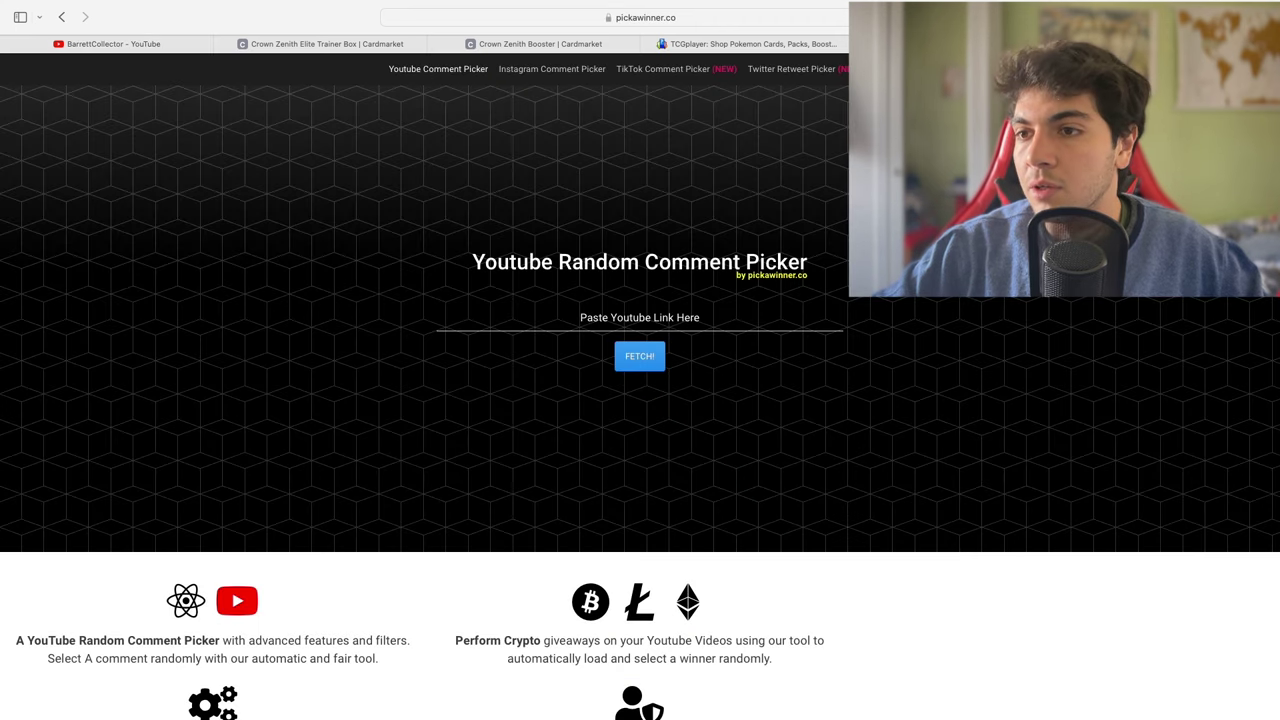
click(631, 315)
text(https://www.youtube.com/watch?v=S0KTht2Llmo&t=5s)
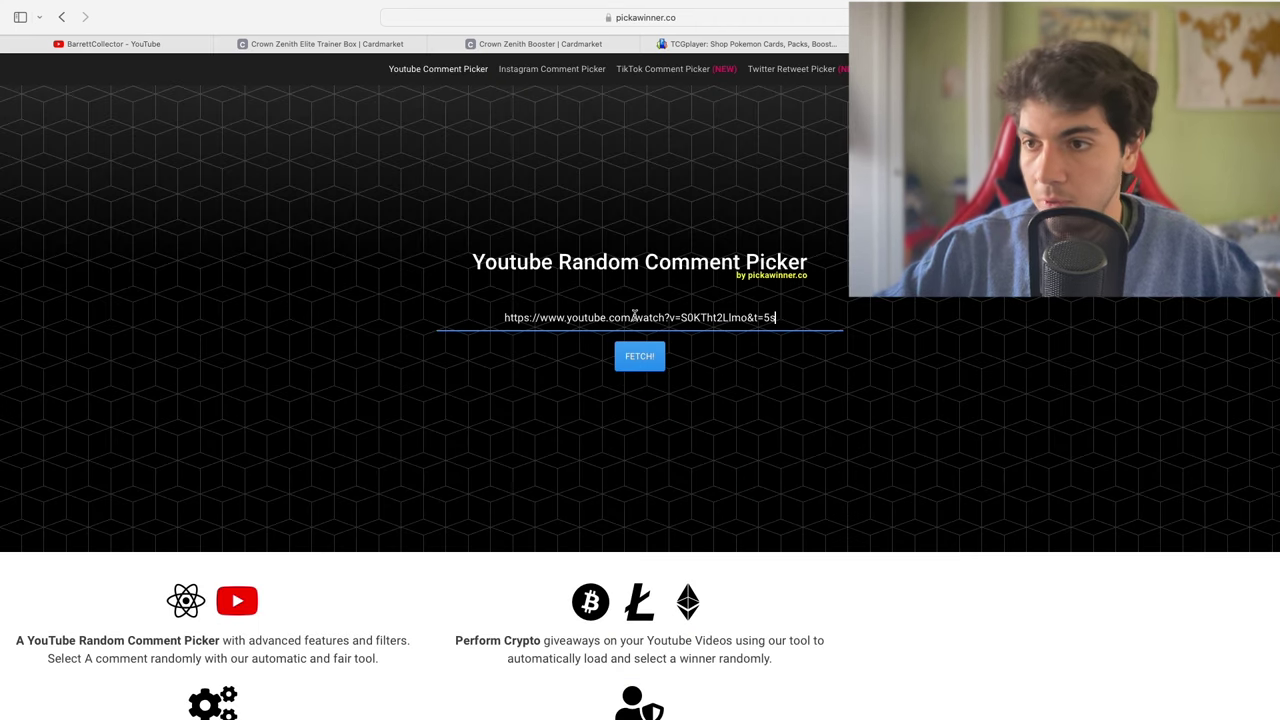
Fetch the video's comments with the Anything Goes filter, excluding replies and duplicates.
click(645, 362)
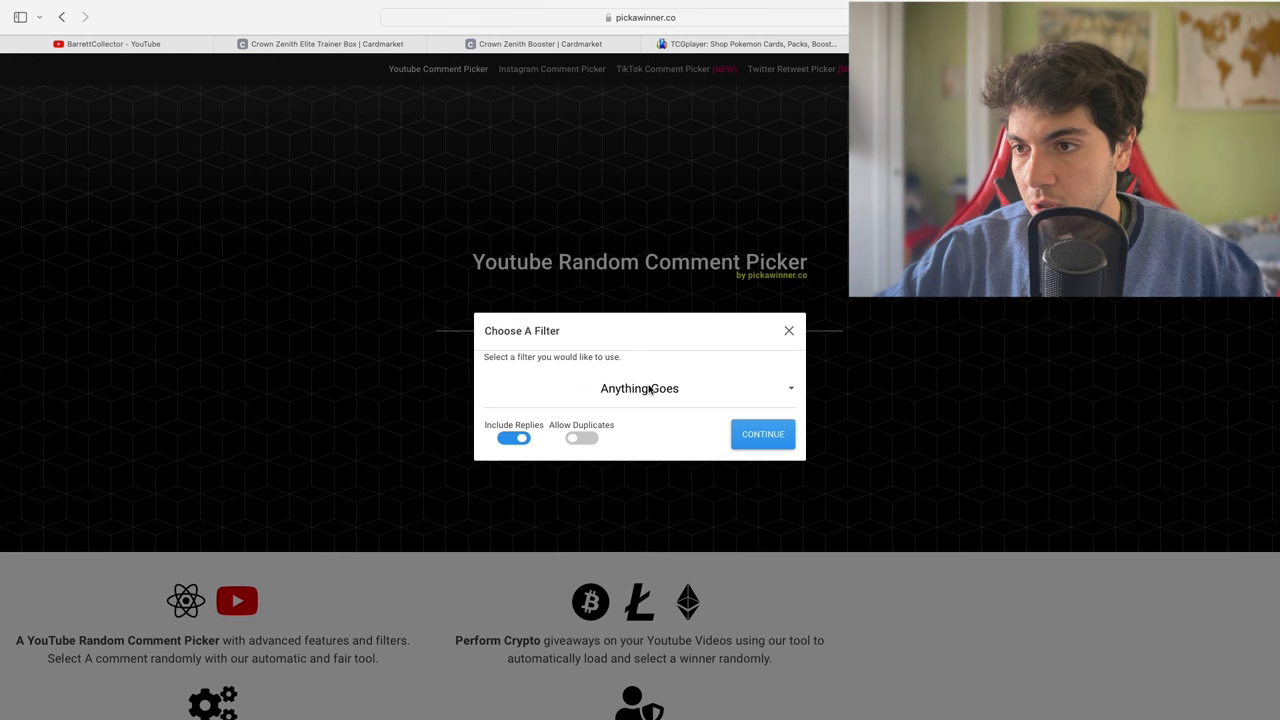
click(650, 390)
click(634, 382)
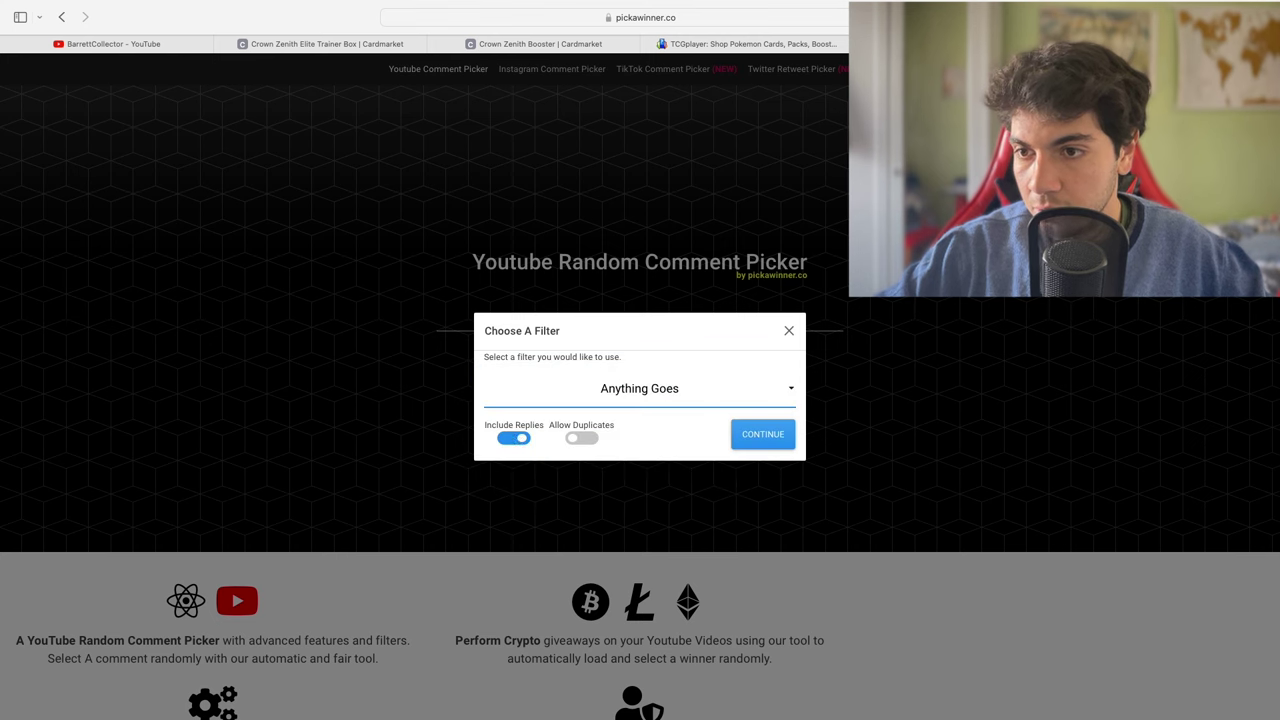
click(514, 438)
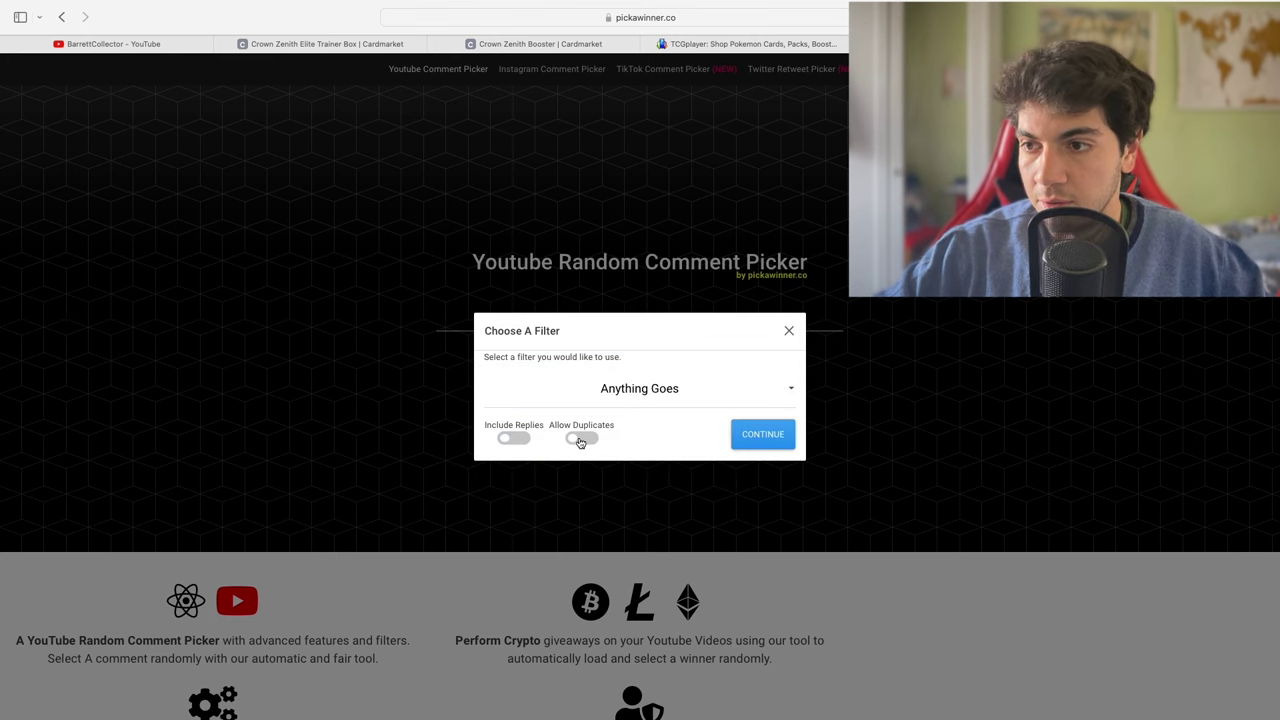
click(755, 441)
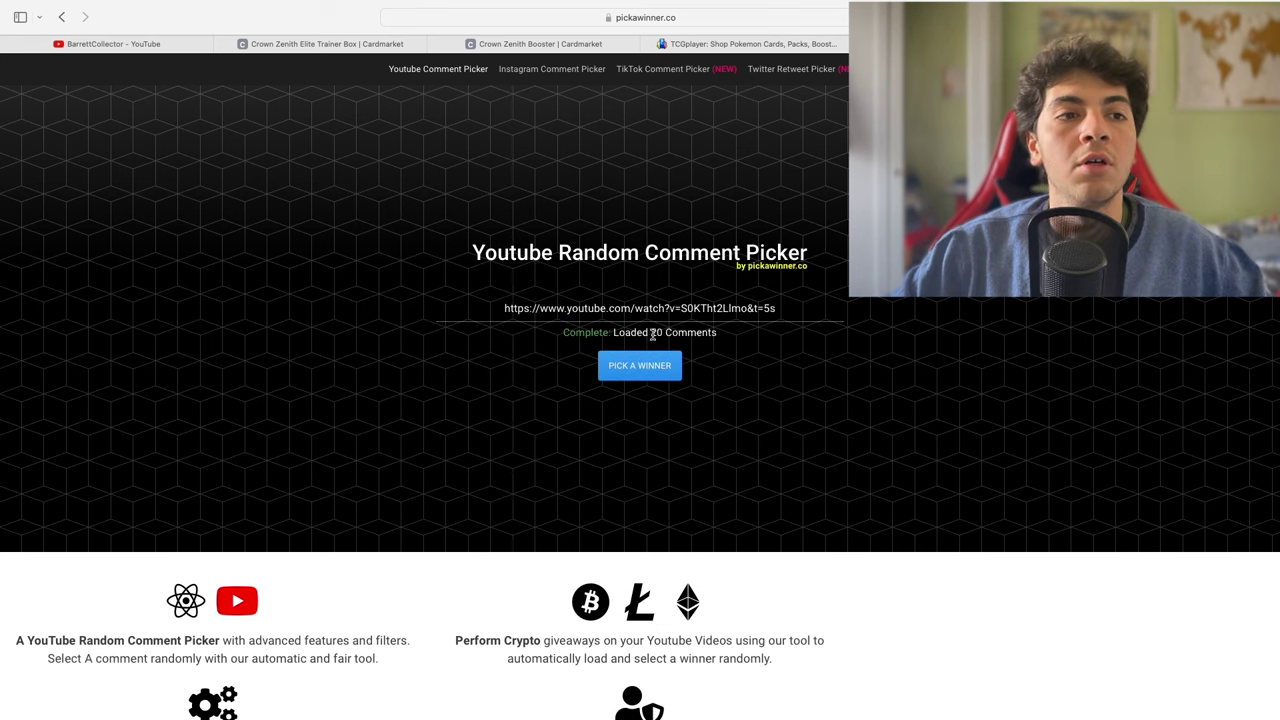
Draw a random giveaway winner from the loaded comments and read the winning comment.
click(644, 366)
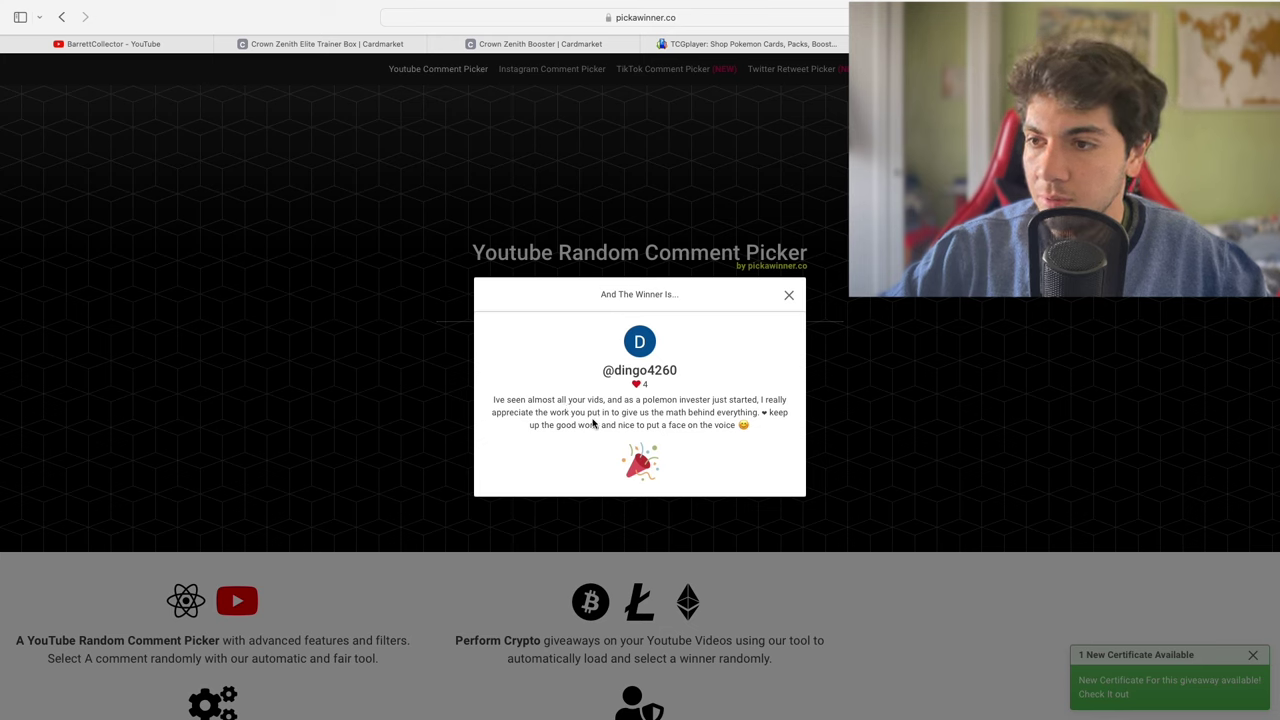
drag(544, 428, 626, 428)
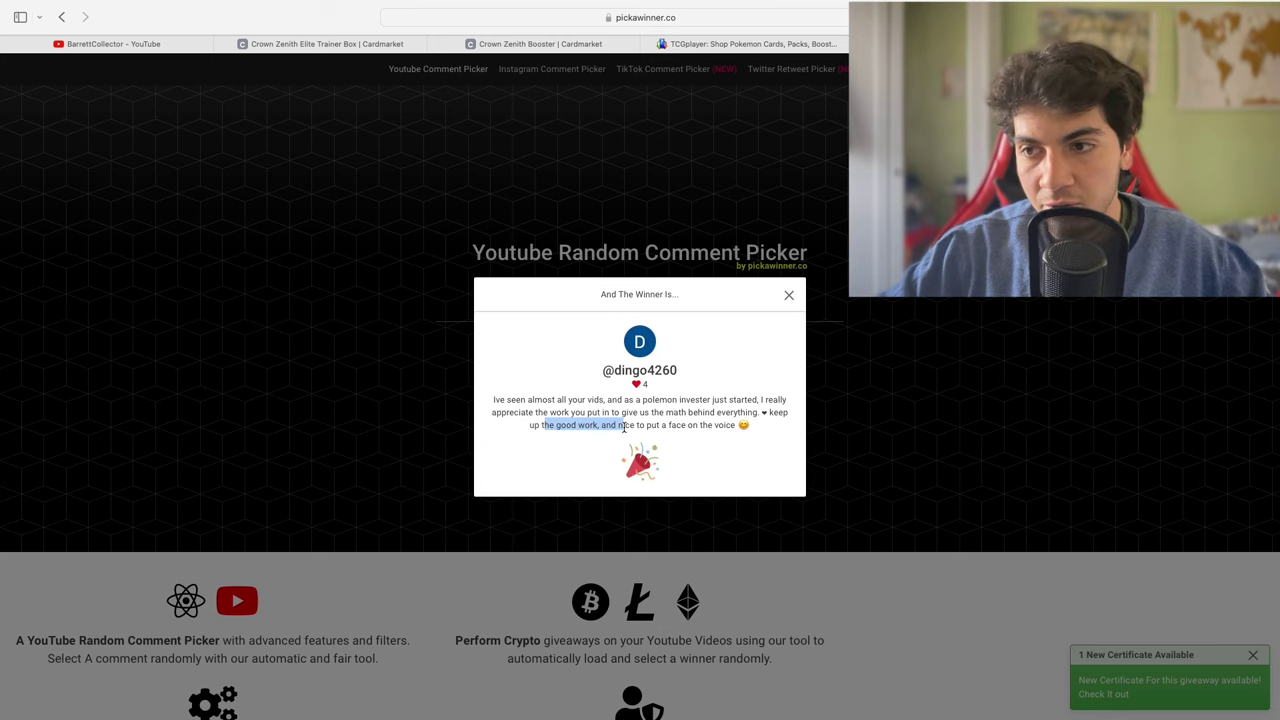
click(614, 420)
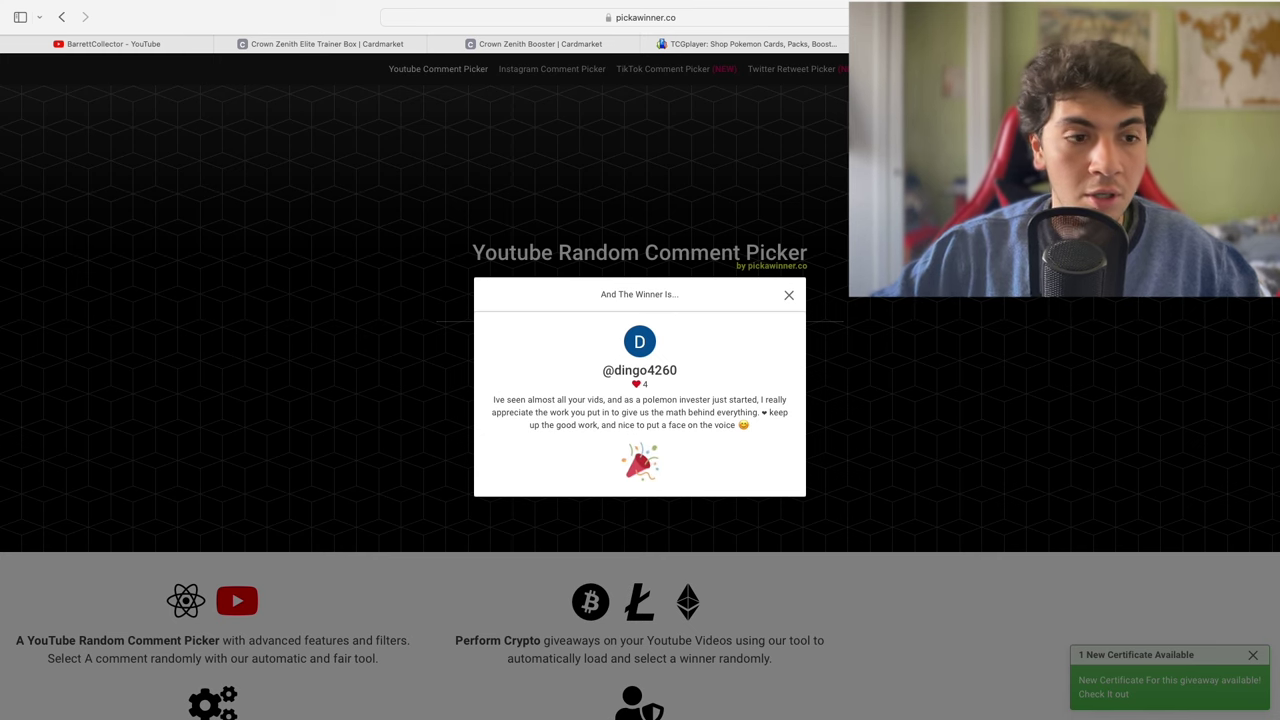
Take the browser out of full screen, switch to Discord, look back through older pokemon-eu-chat messages, and close the Discord window.
mouse_move(712, 5)
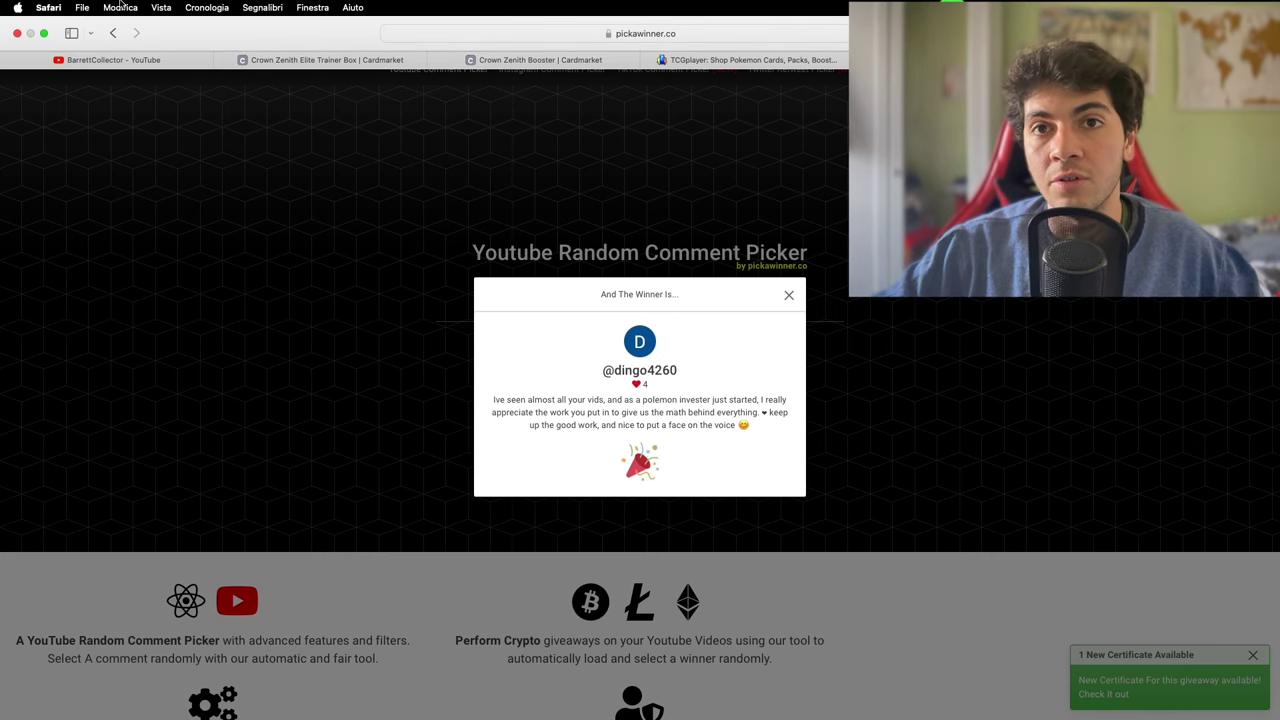
click(44, 34)
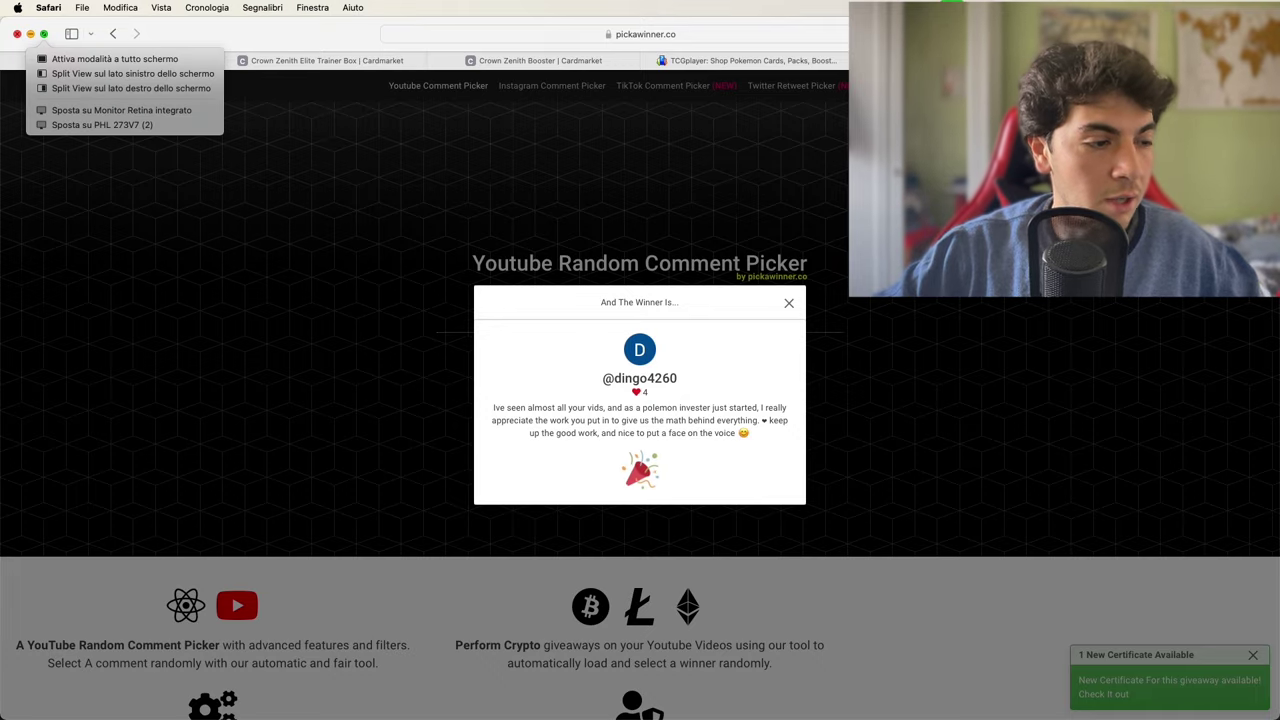
key(super+Tab)
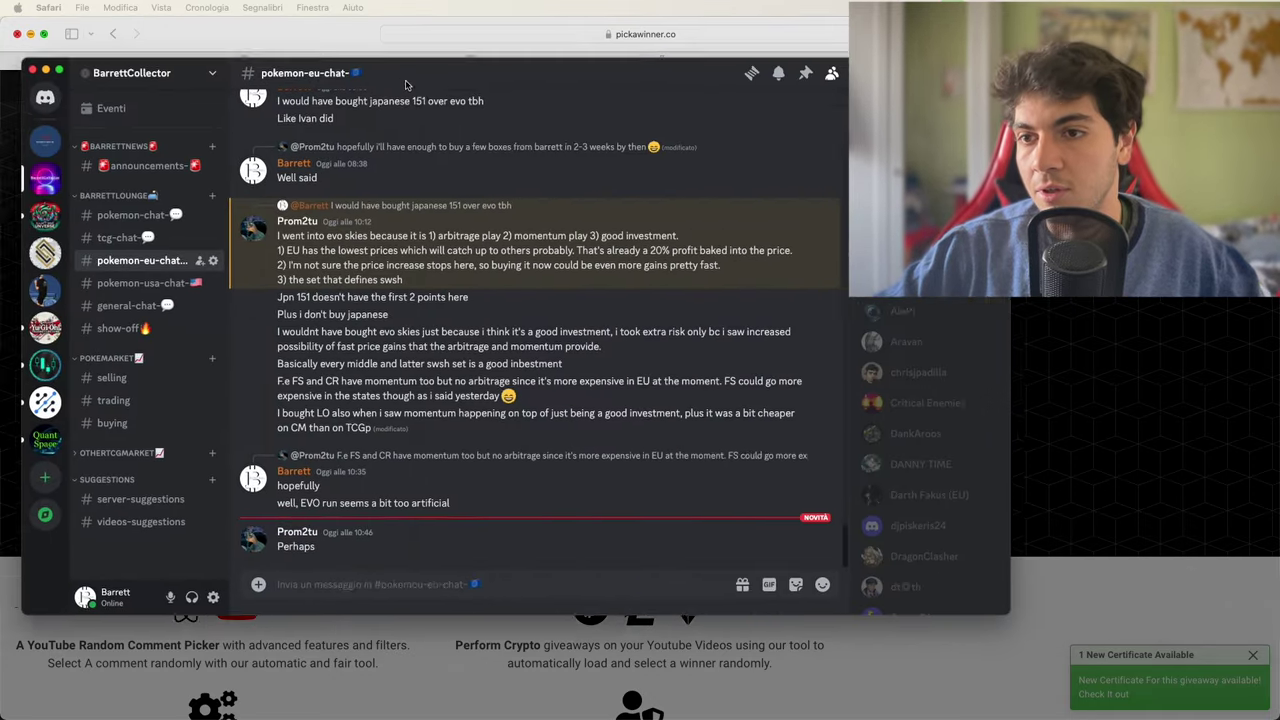
scroll(791, 450, up, 15)
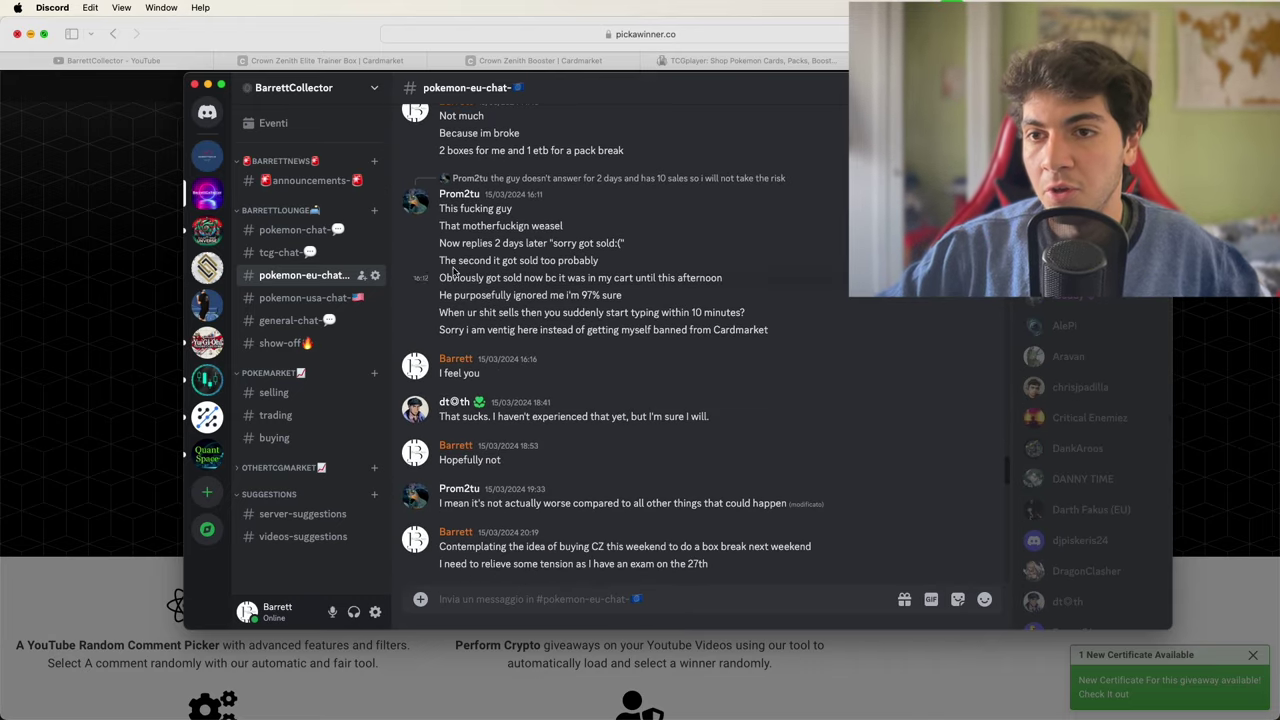
scroll(625, 332, up, 15)
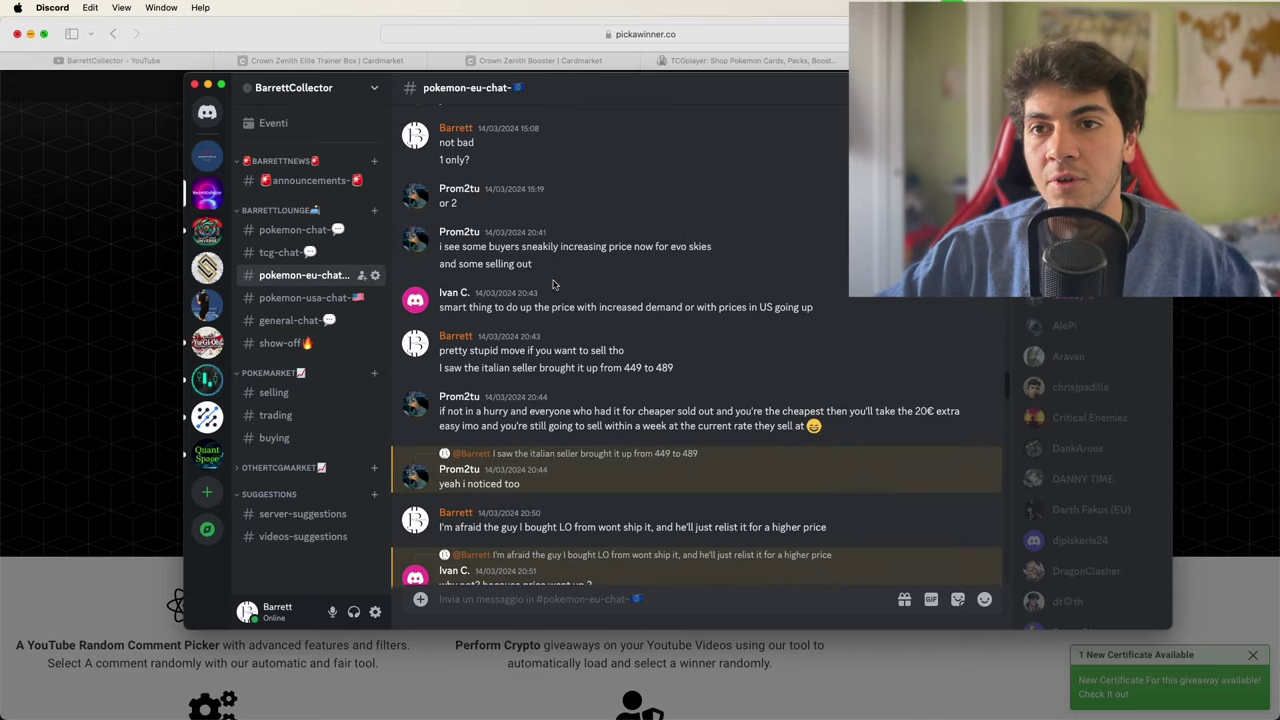
click(207, 86)
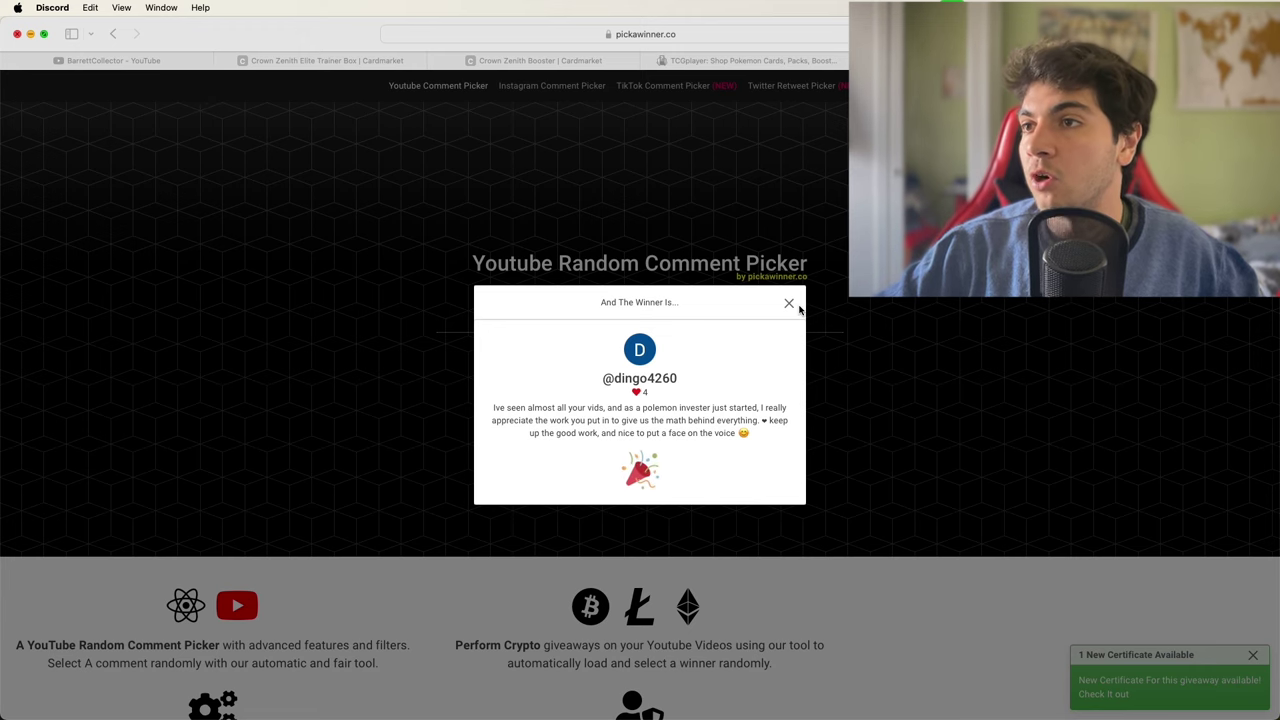
Close the comment picker page and examine the Crown Zenith Elite Trainer Box price information and seller offers on Cardmarket.
key(super+w)
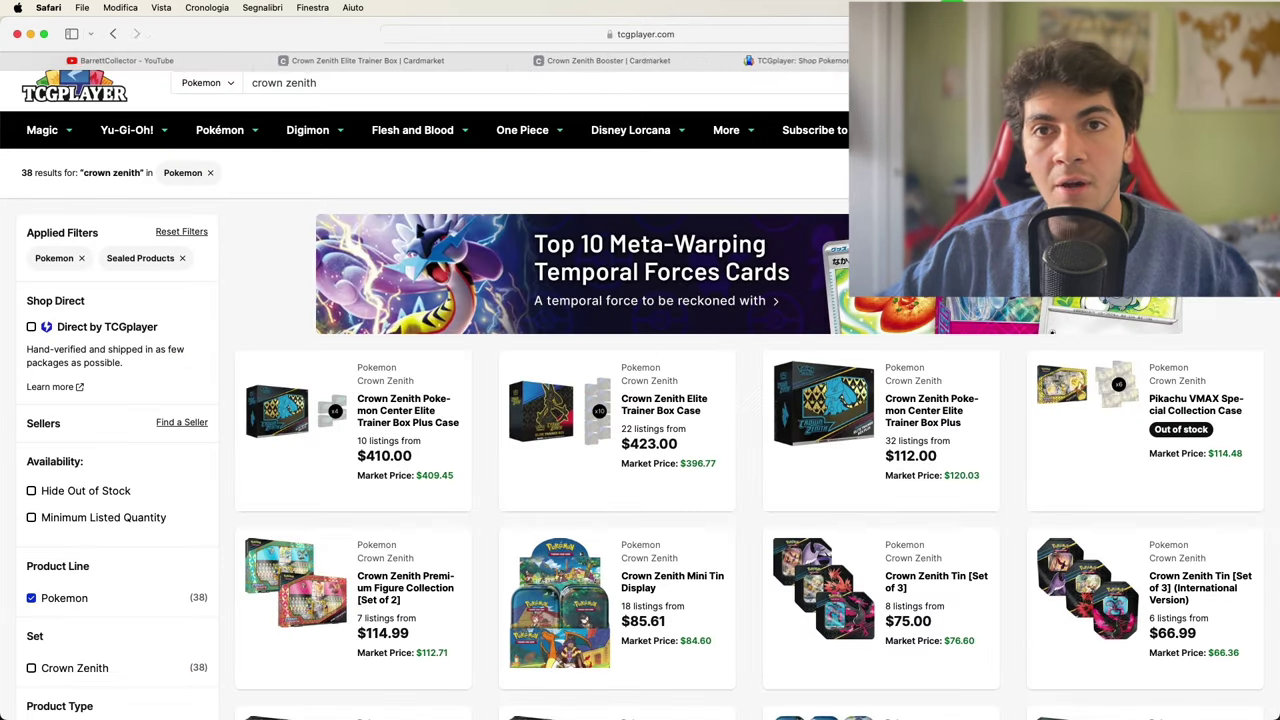
click(373, 59)
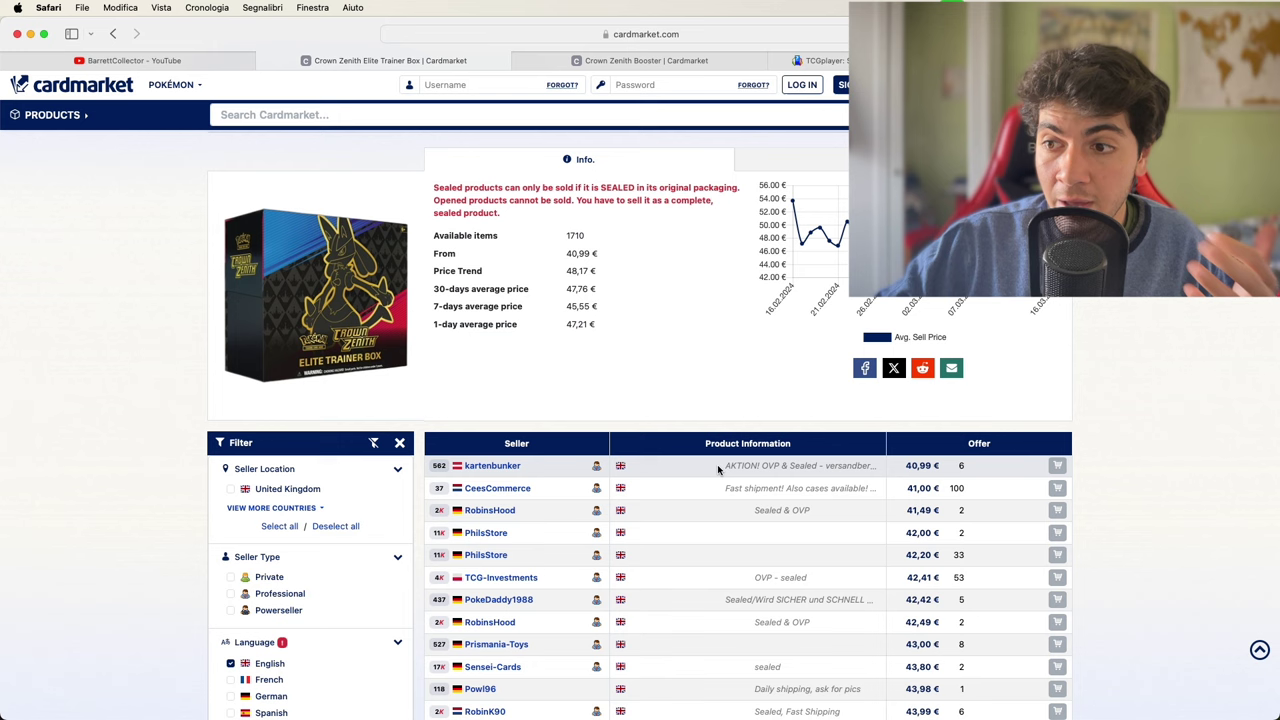
scroll(720, 469, down, 1)
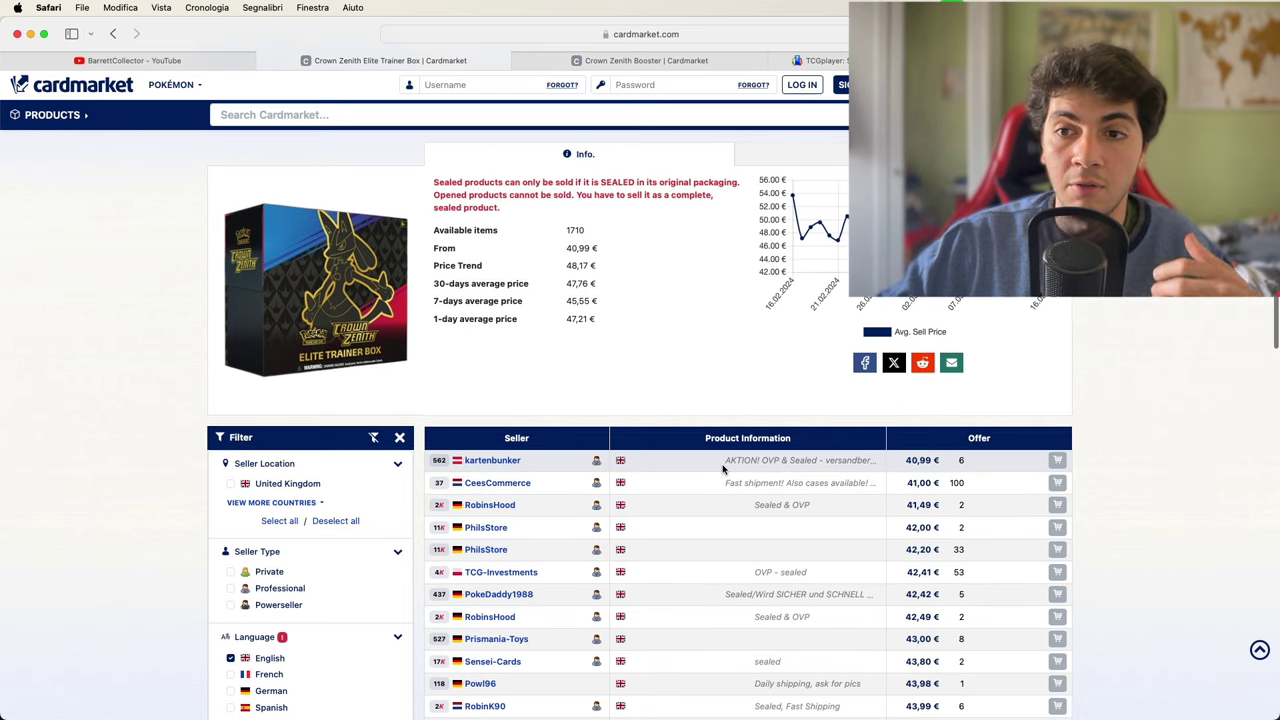
scroll(724, 468, up, 2)
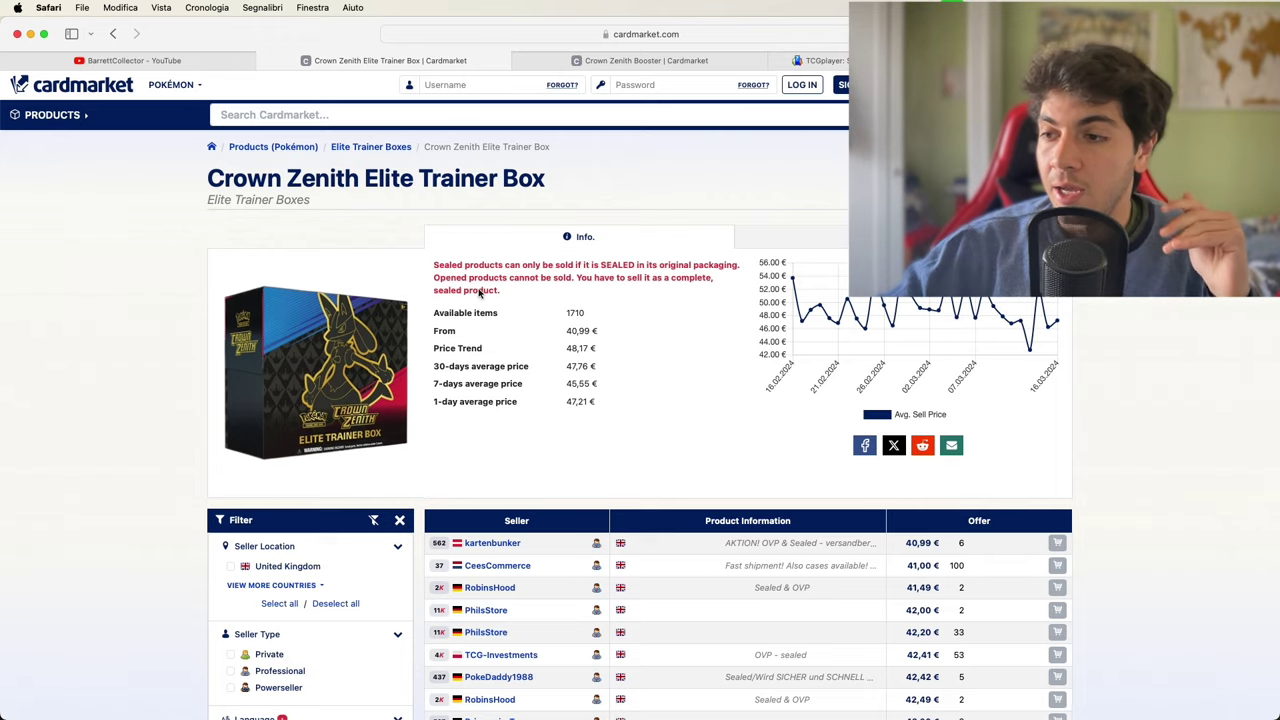
scroll(480, 289, down, 5)
scroll(800, 305, down, 15)
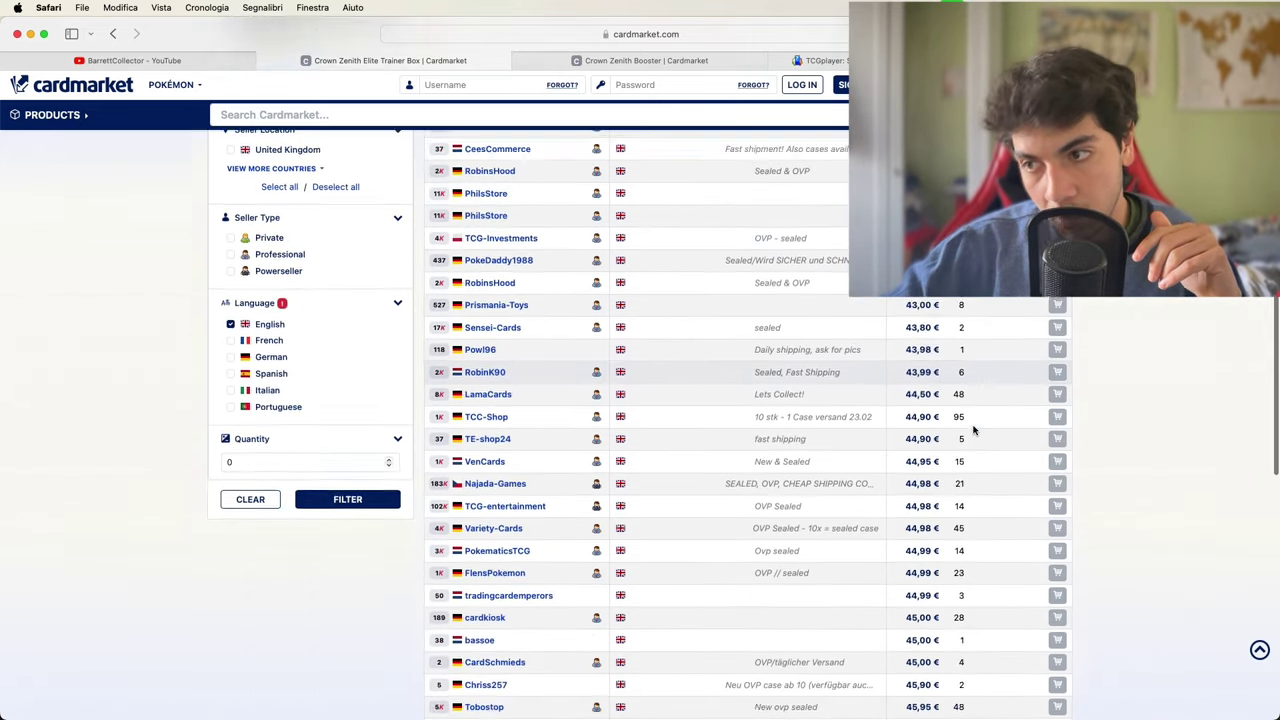
scroll(906, 432, up, 15)
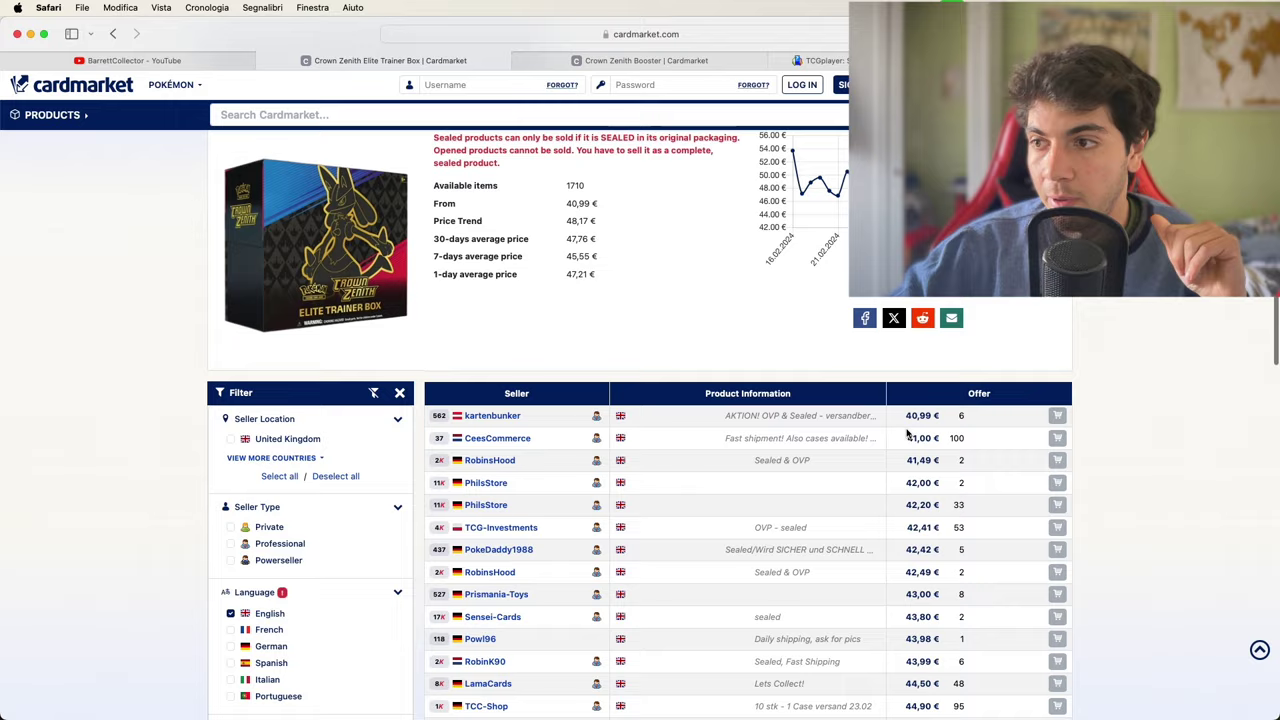
scroll(930, 438, down, 2)
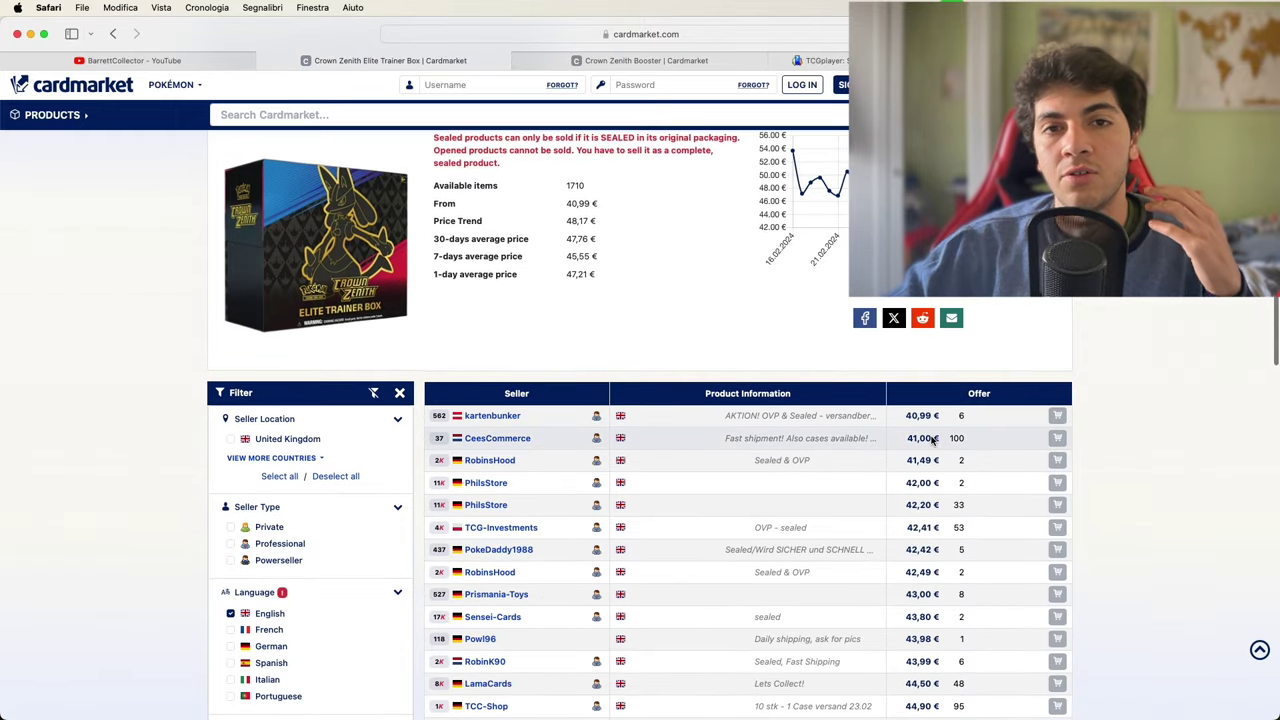
scroll(931, 440, down, 1)
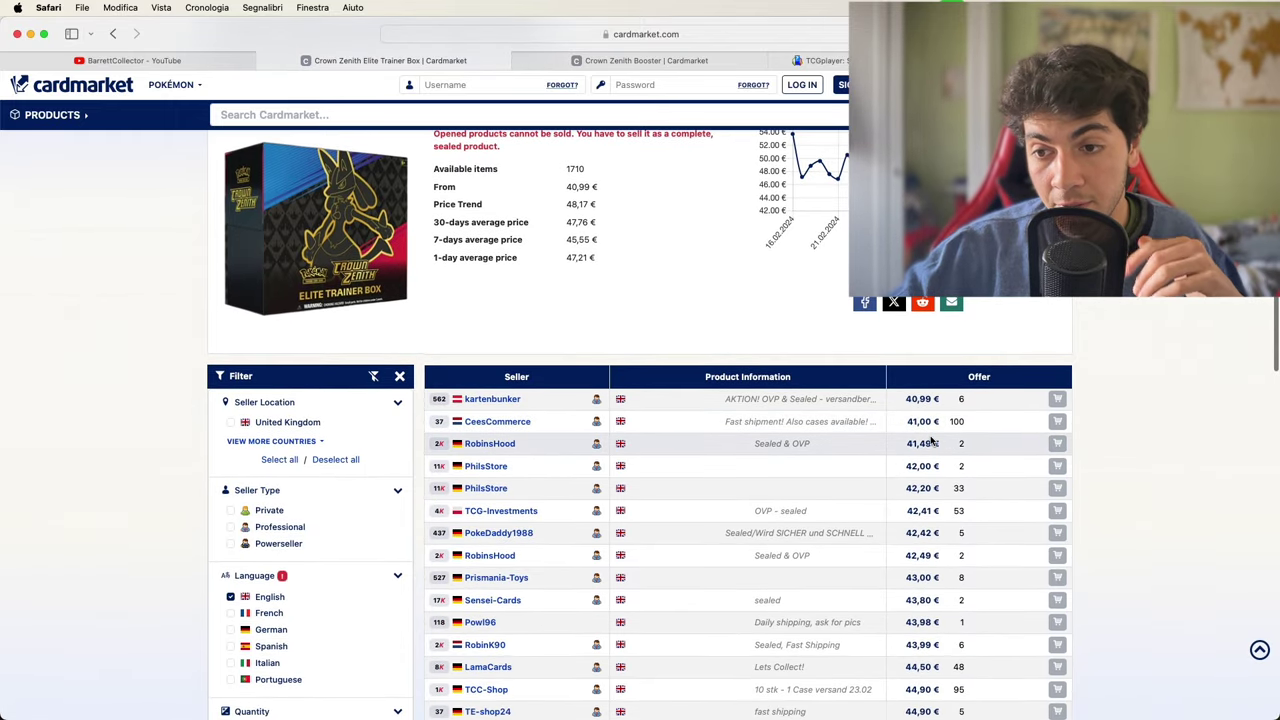
scroll(931, 440, down, 2)
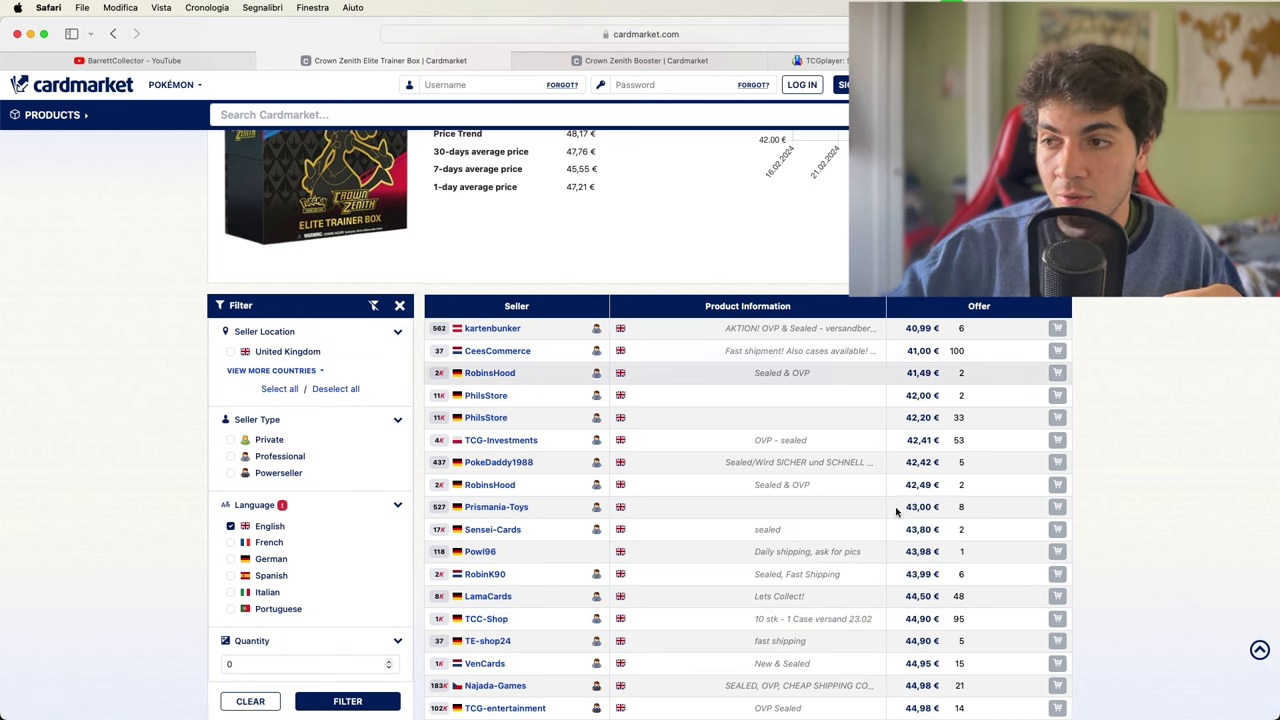
scroll(852, 548, up, 5)
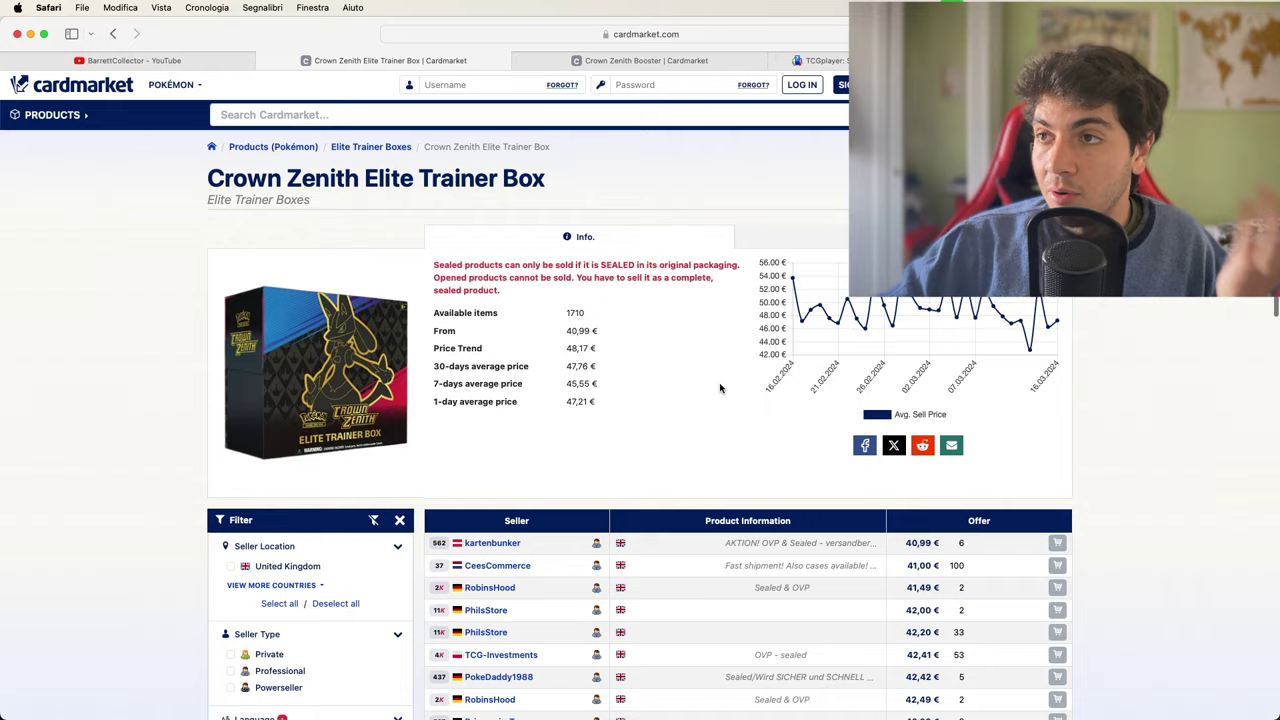
Show the TCGplayer sealed-product results for Crown Zenith in full screen and examine the Elite Trainer Box and other product prices.
click(822, 60)
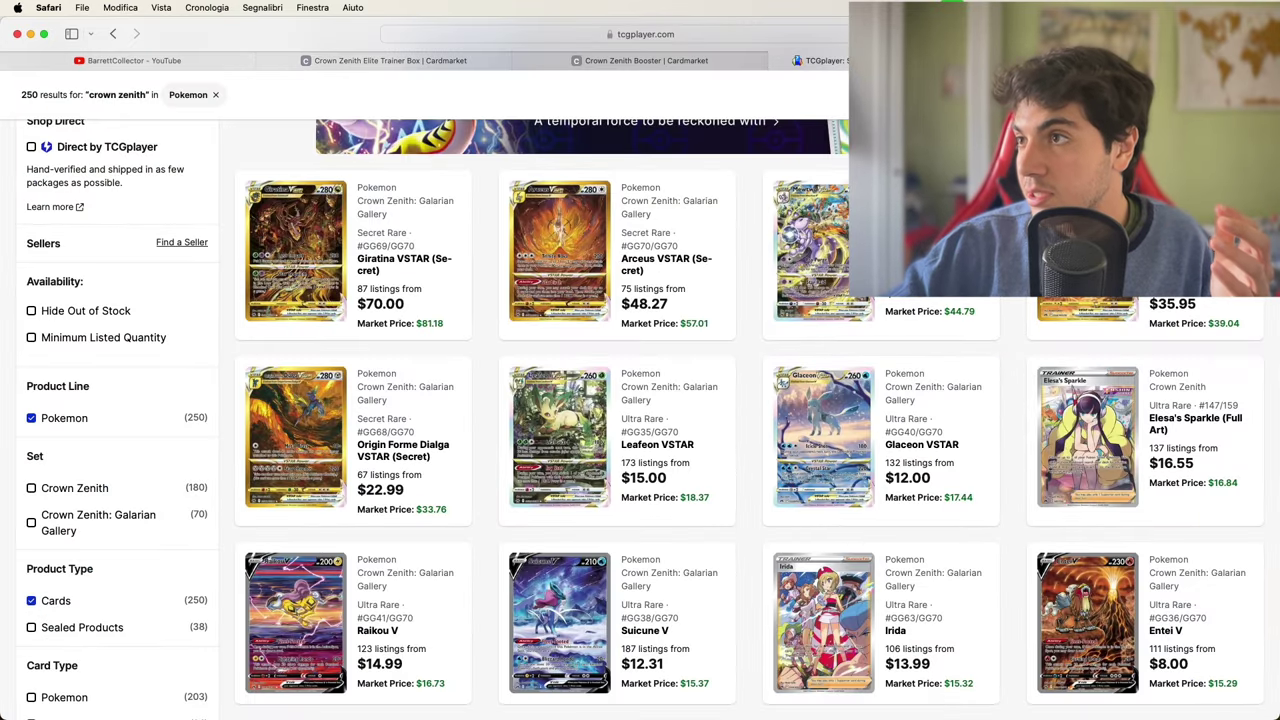
click(830, 62)
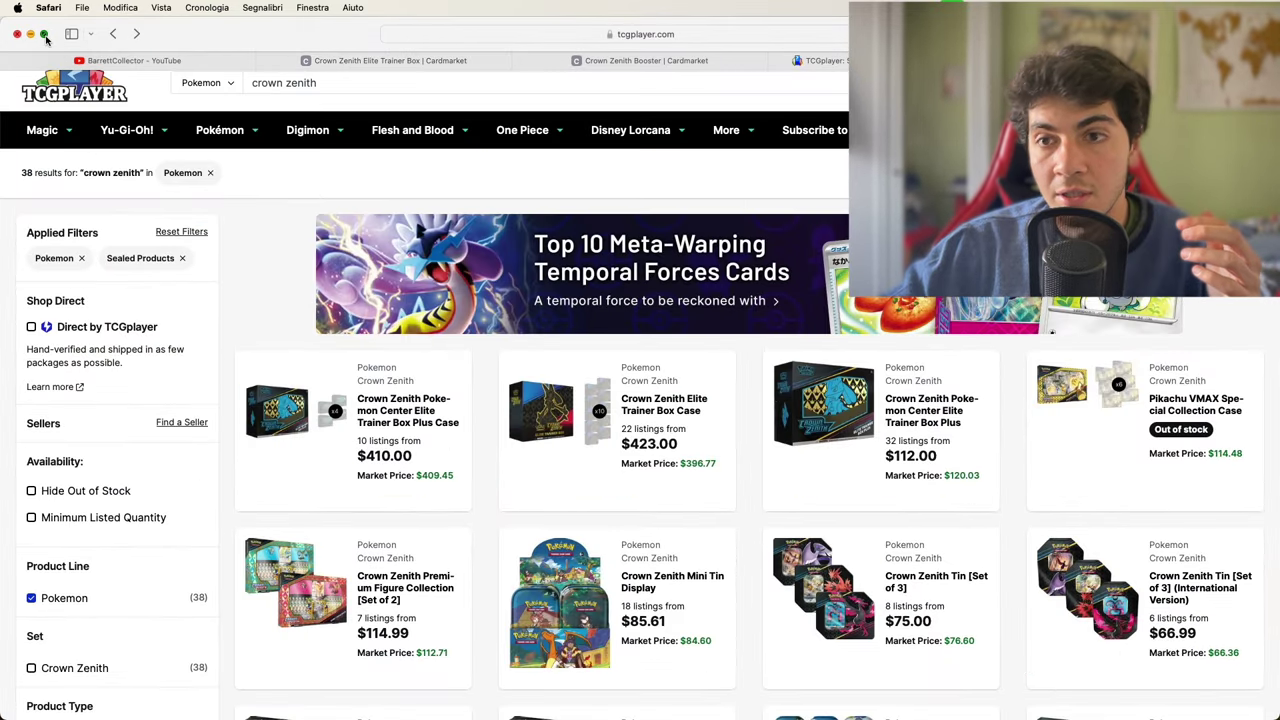
scroll(560, 320, down, 5)
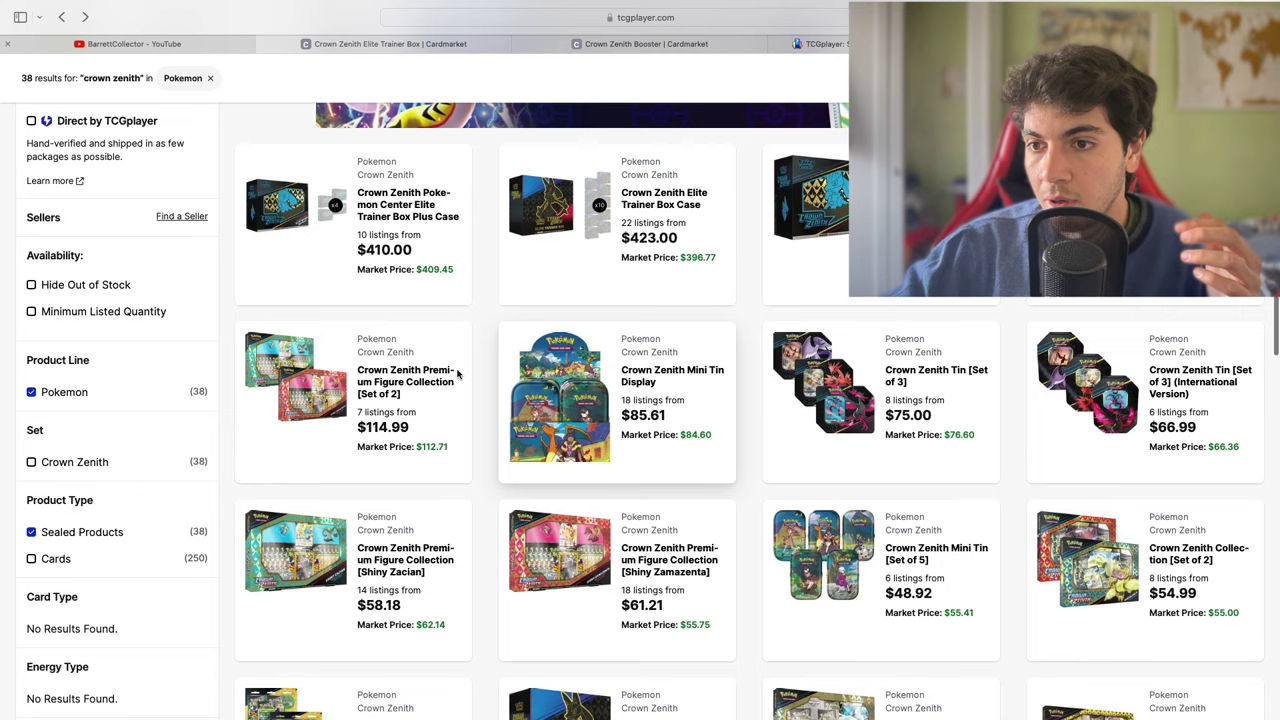
scroll(457, 373, down, 6)
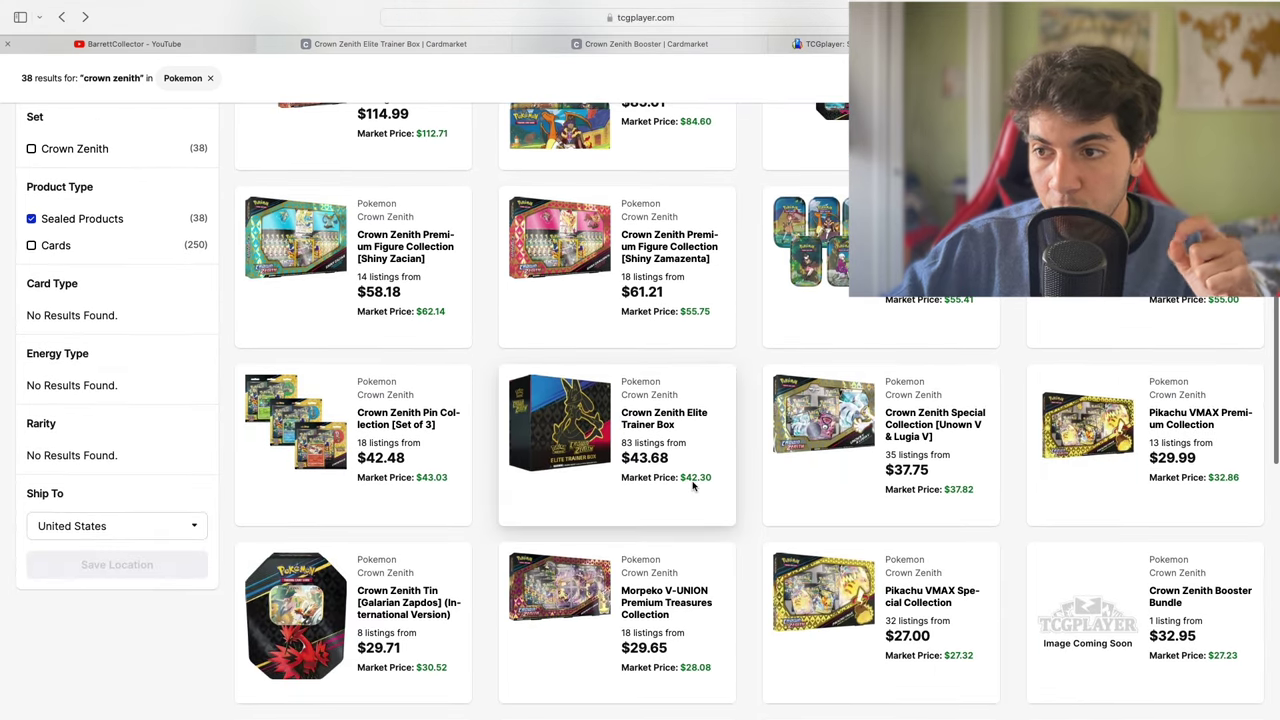
scroll(680, 495, up, 1)
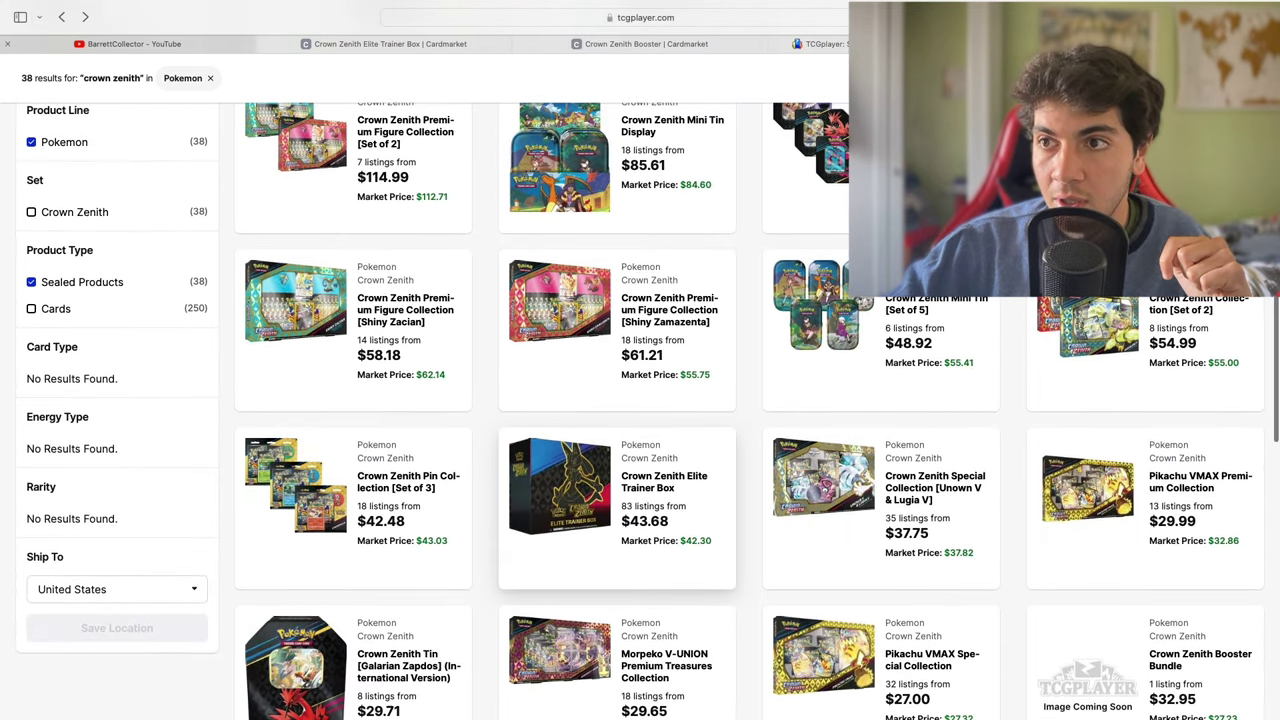
scroll(715, 495, up, 2)
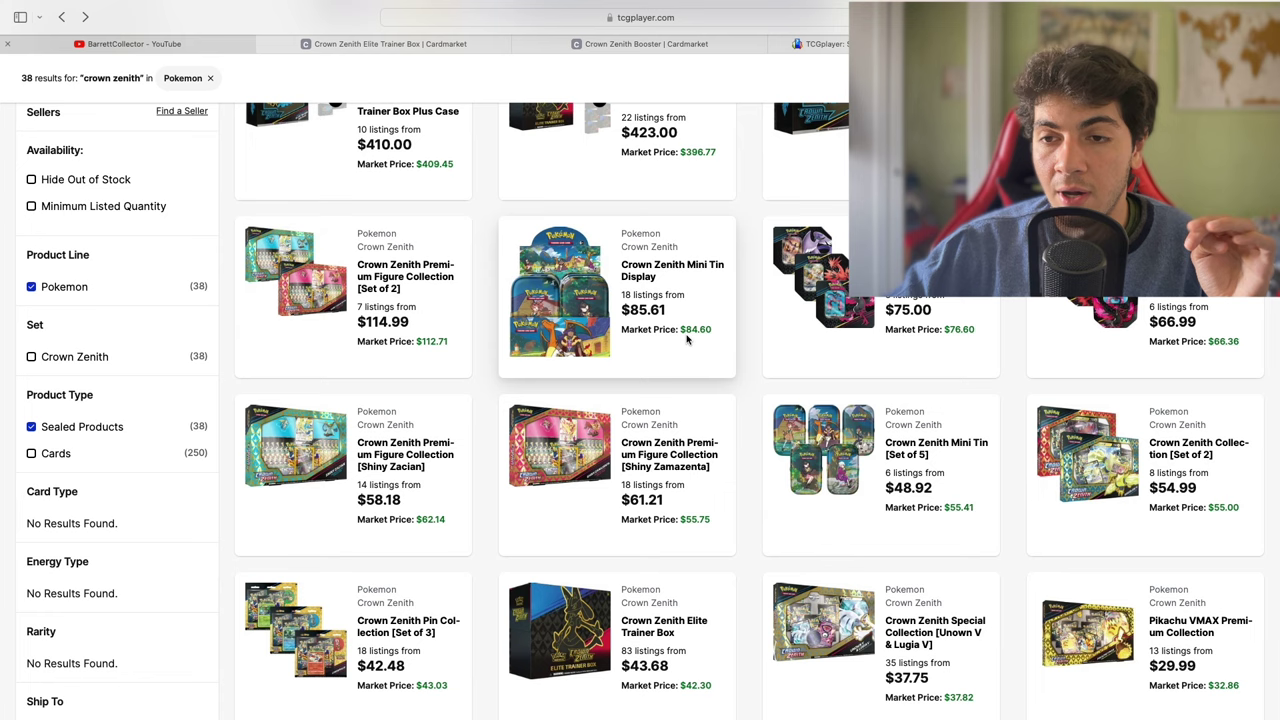
scroll(686, 340, up, 5)
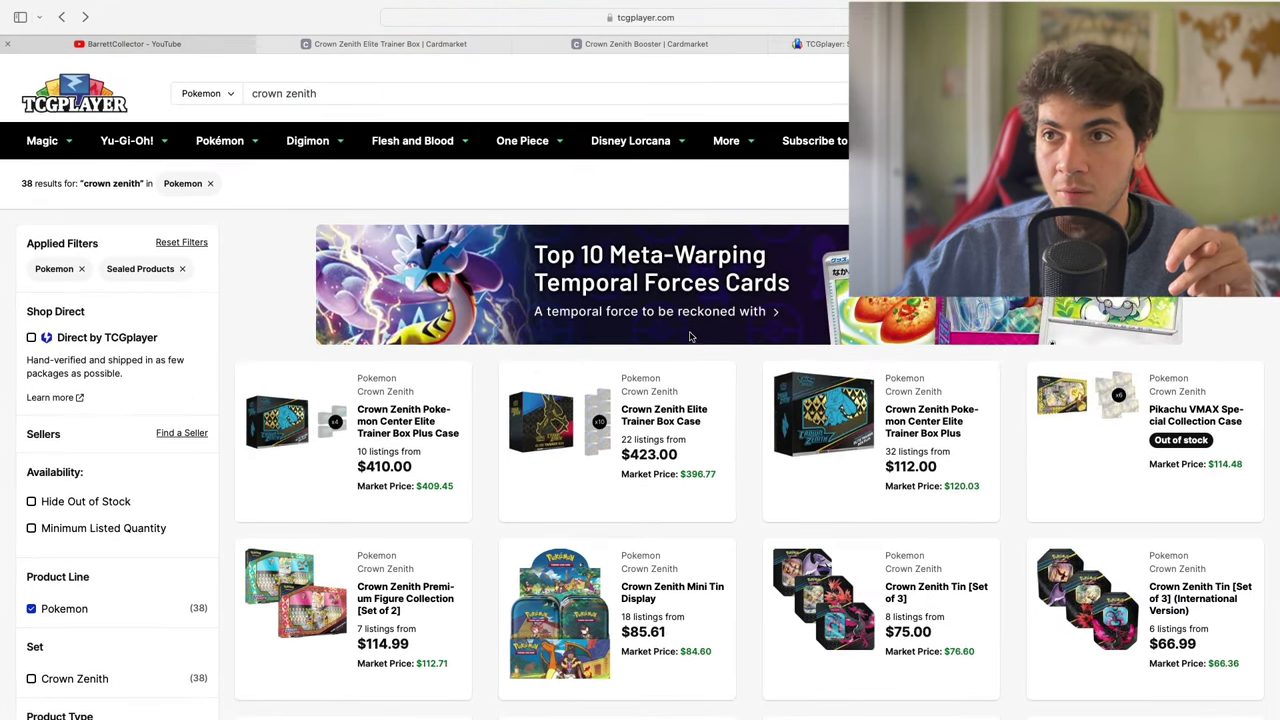
Compare the price information for the Crown Zenith Elite Trainer Box with that of the Crown Zenith Booster on Cardmarket.
click(462, 46)
scroll(130, 392, down, 3)
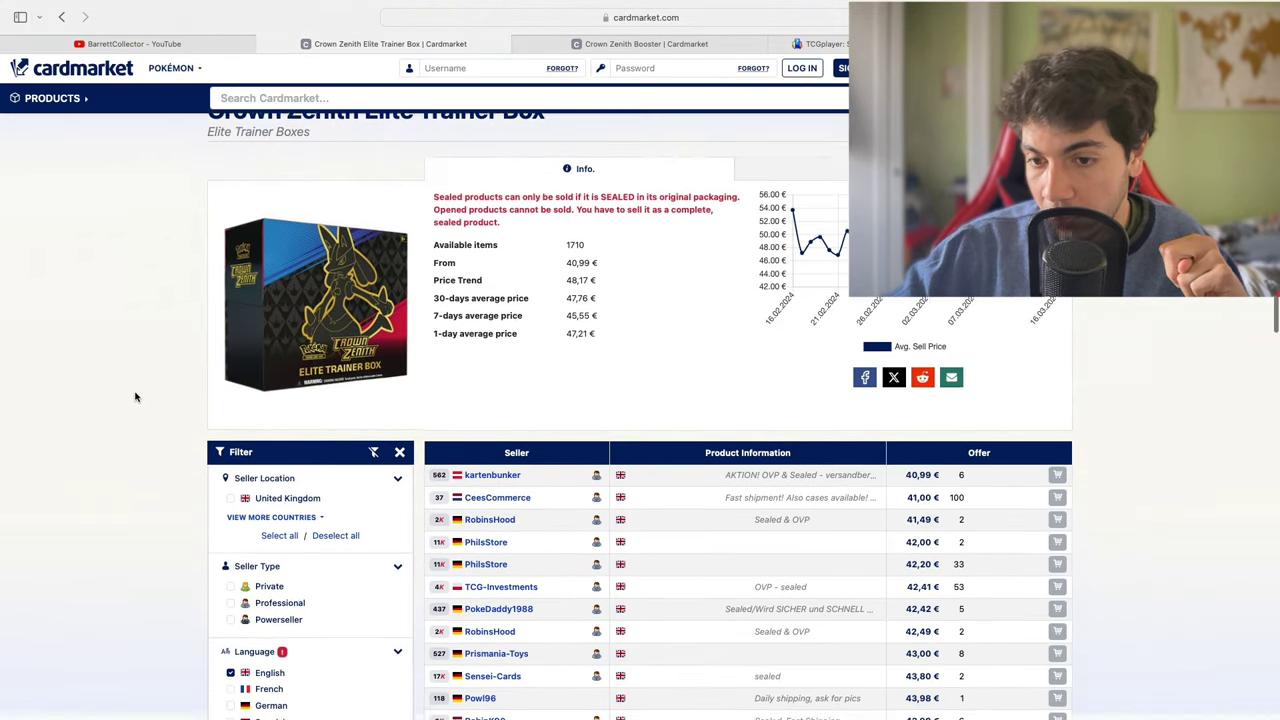
scroll(140, 400, up, 3)
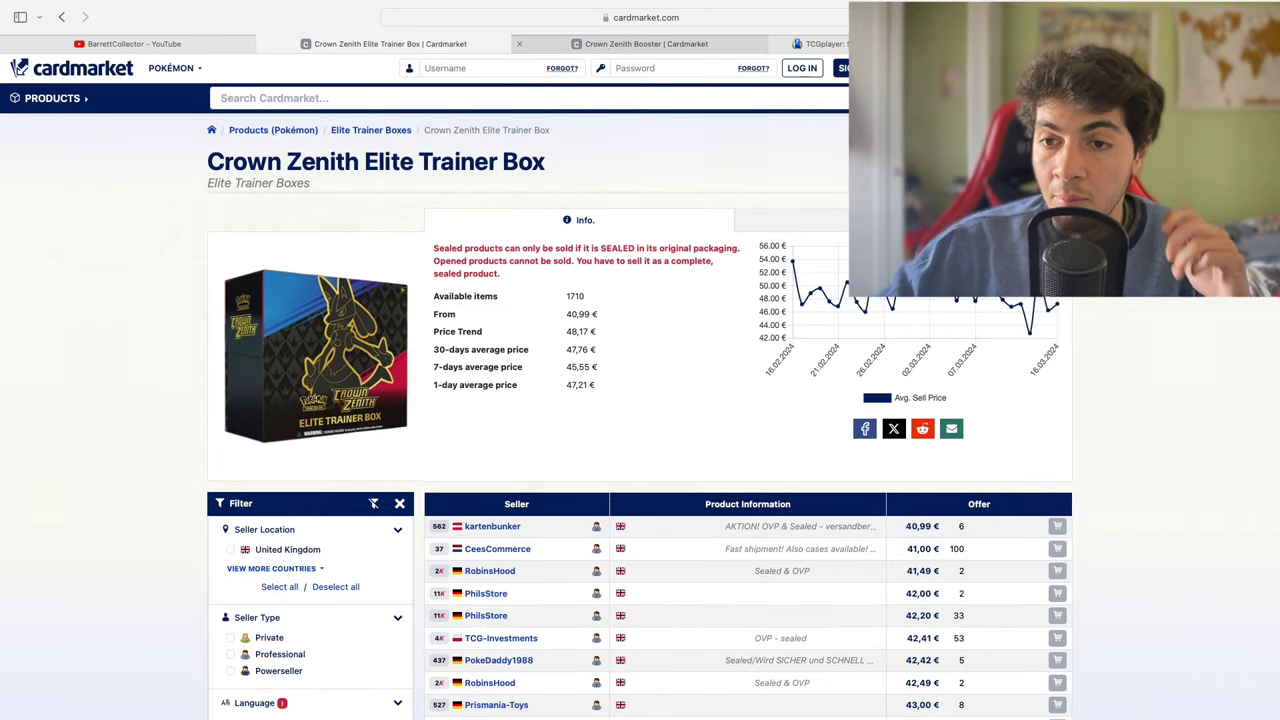
click(640, 44)
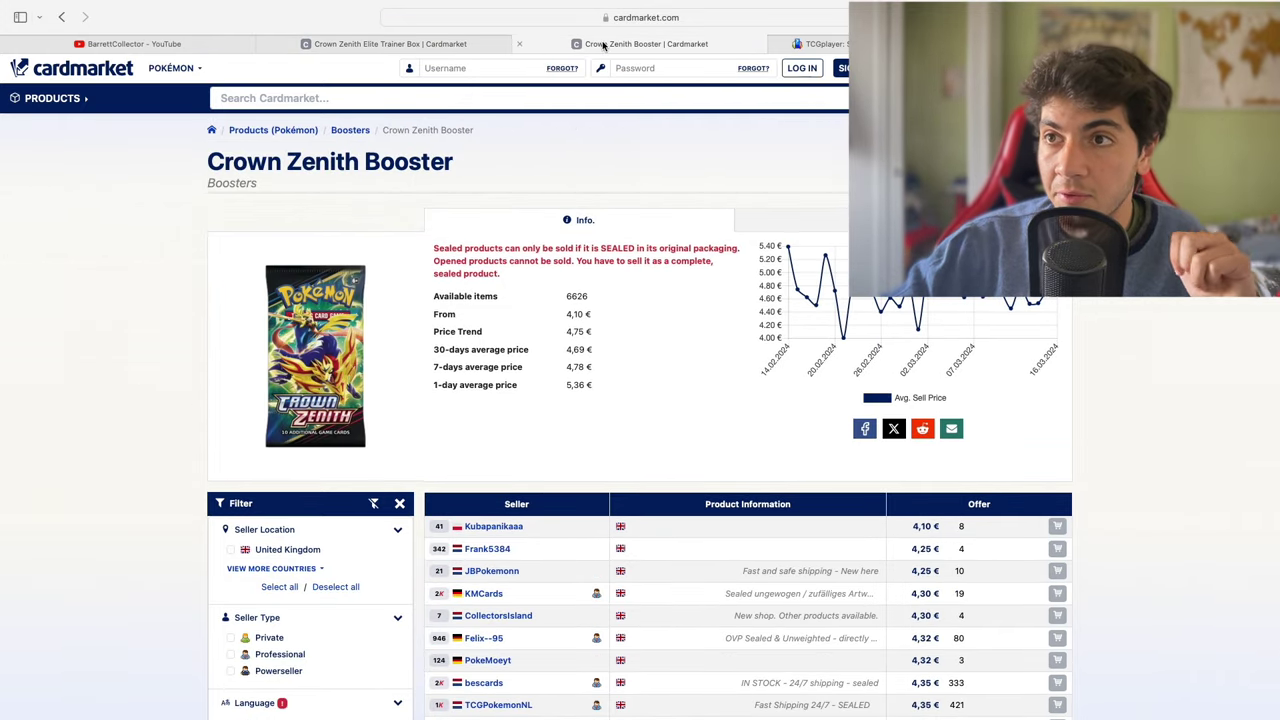
click(434, 45)
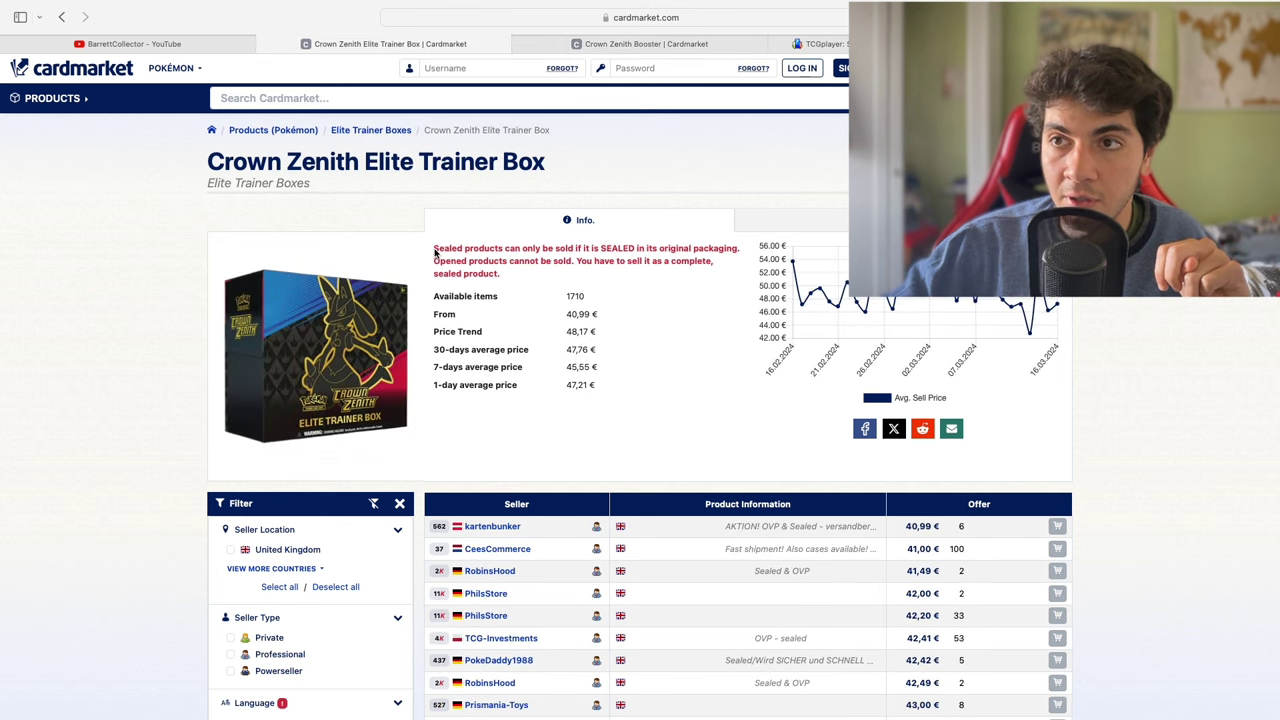
Examine the Crown Zenith Booster seller offers on Cardmarket, highlighting the cheapest offer's price.
click(606, 42)
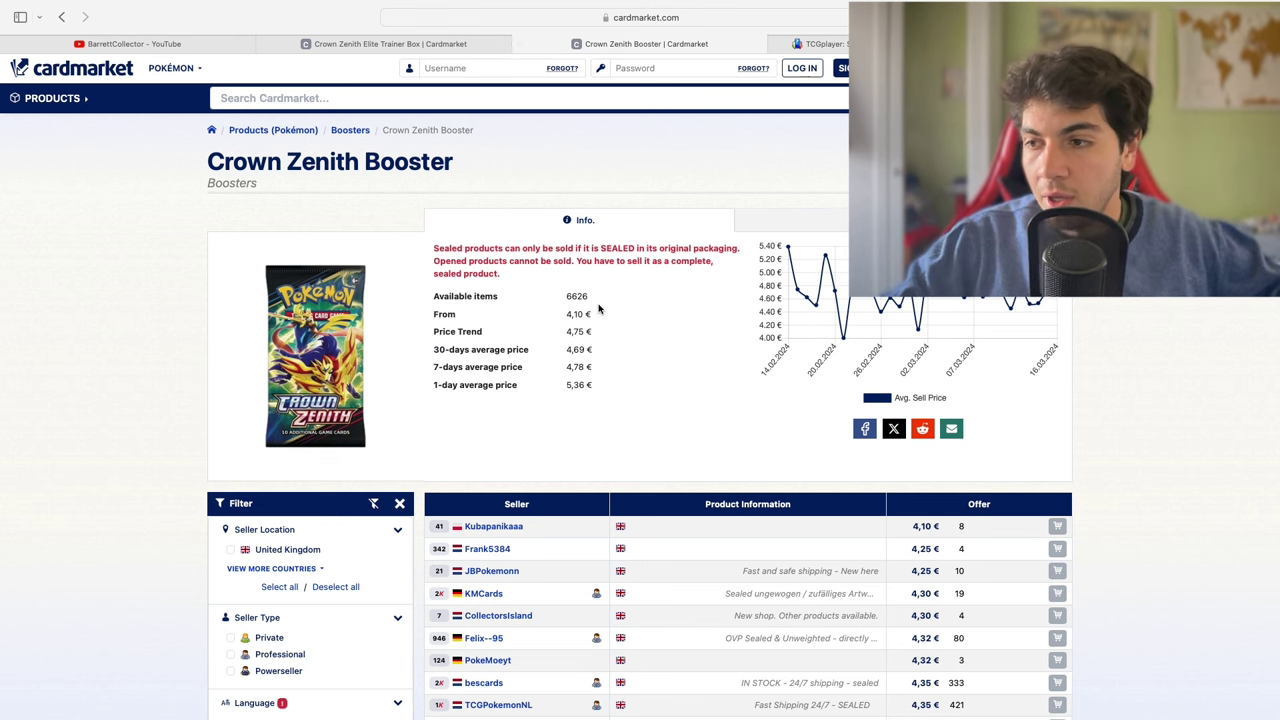
scroll(601, 332, down, 5)
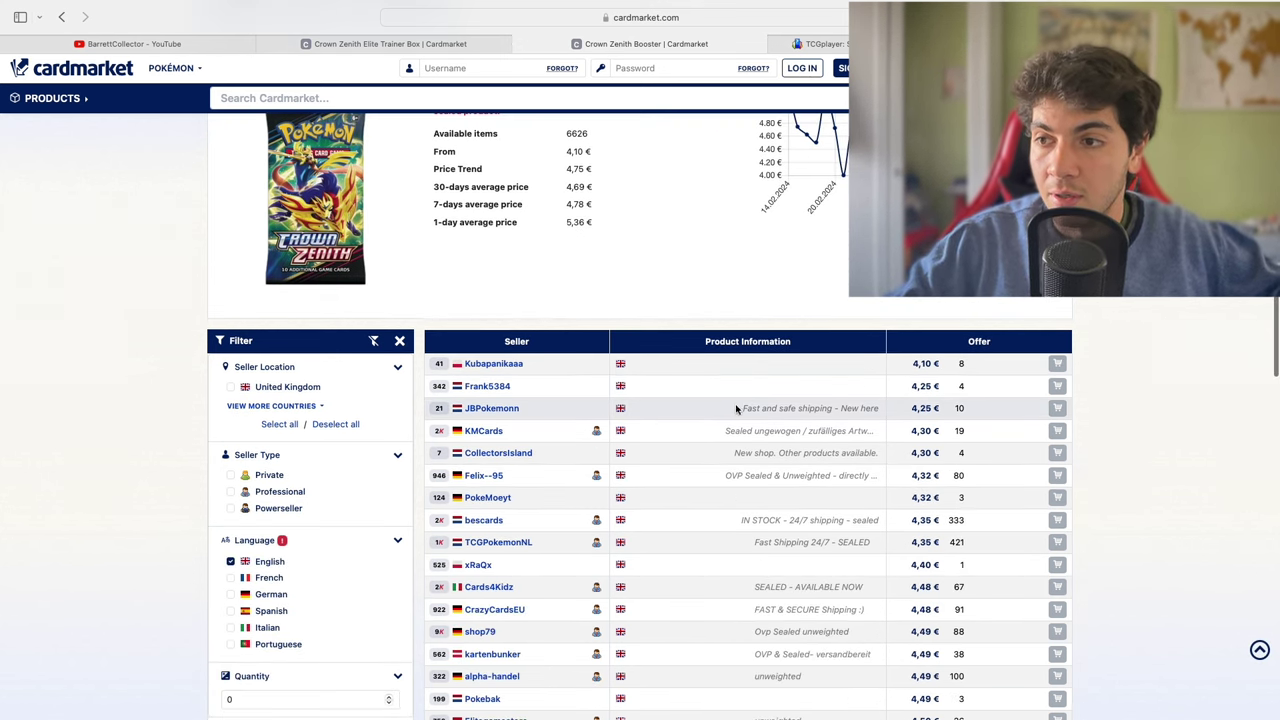
drag(741, 408, 763, 412)
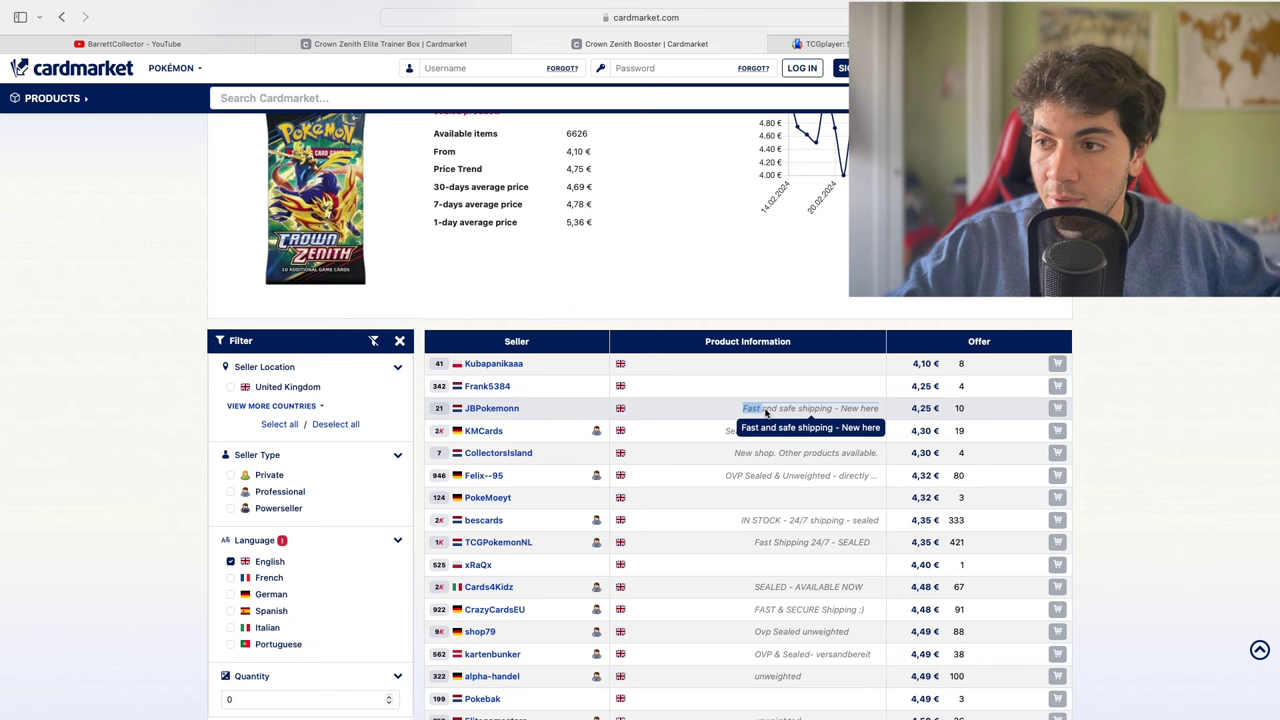
click(834, 391)
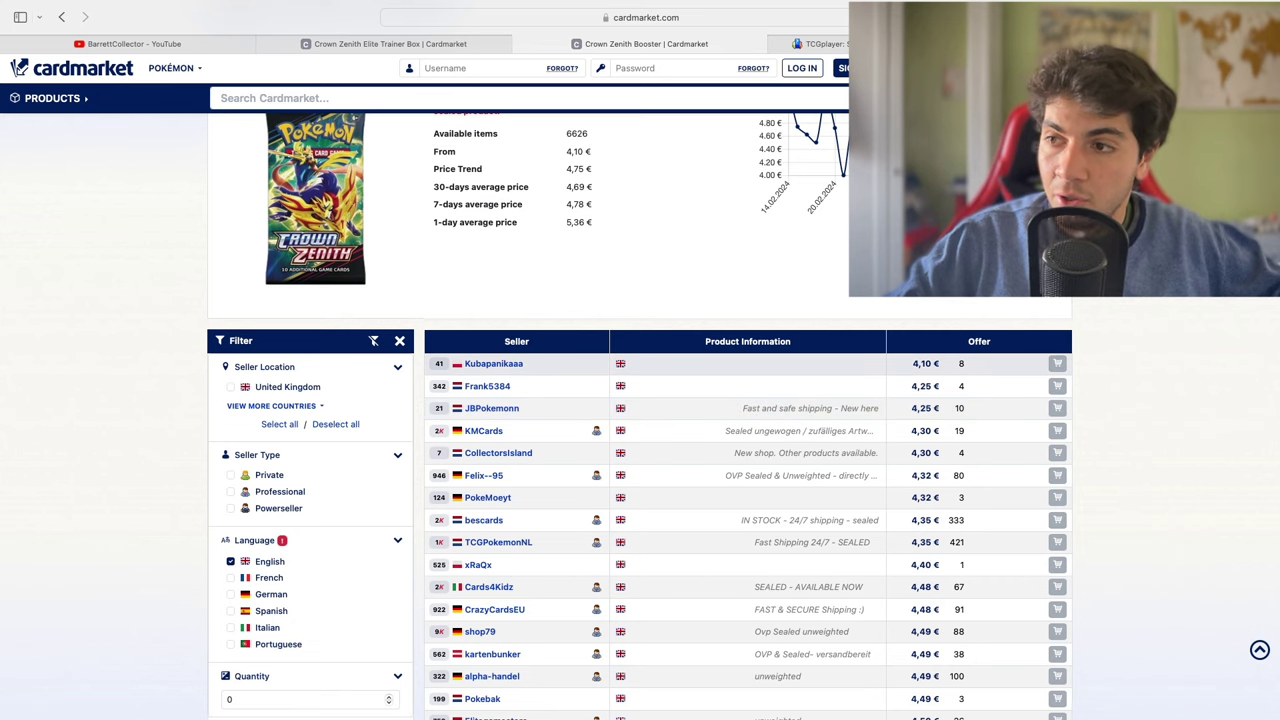
drag(942, 364, 906, 364)
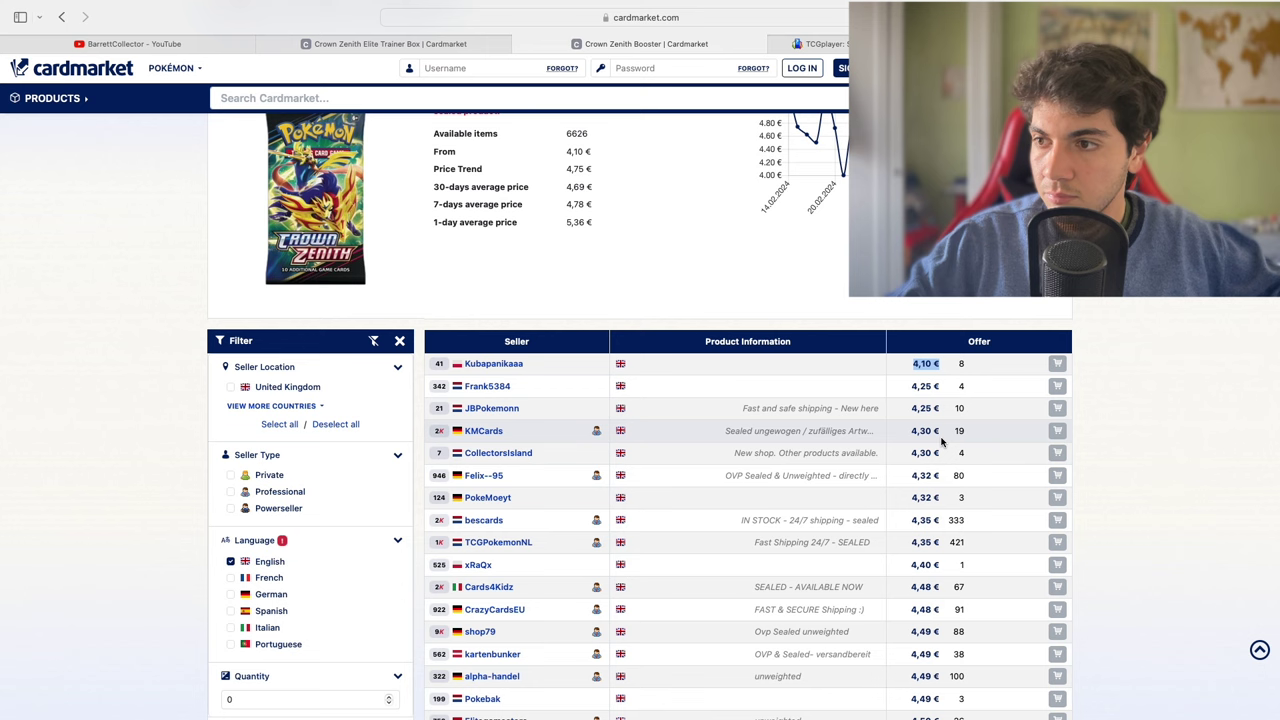
scroll(875, 363, up, 3)
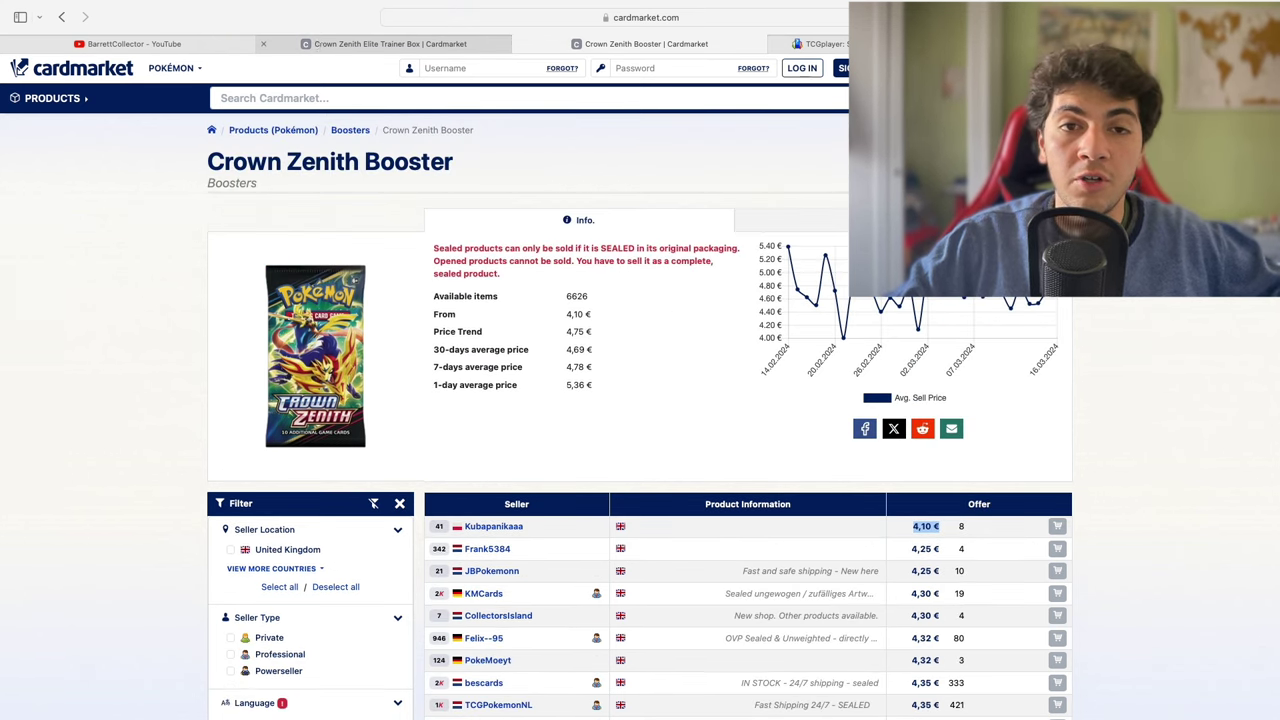
Recheck the Elite Trainer Box price averages on Cardmarket and return to the Crown Zenith Booster page.
click(318, 44)
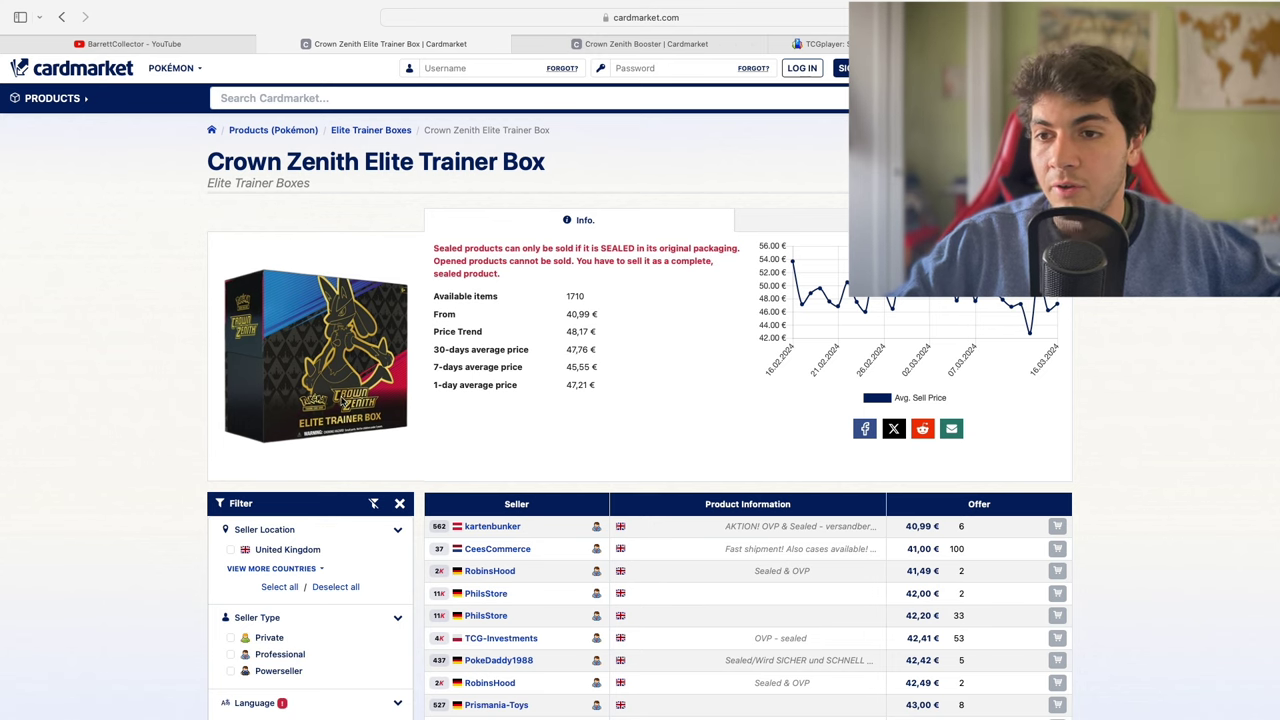
drag(620, 397, 440, 292)
click(440, 292)
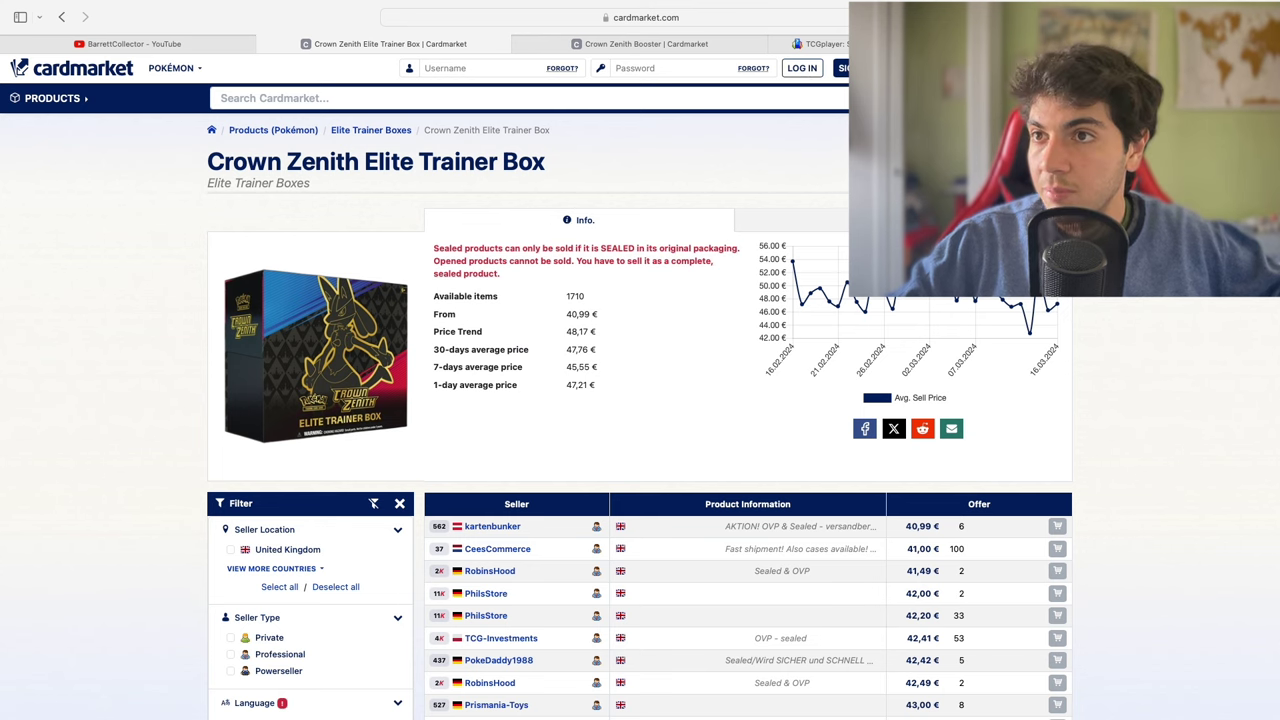
click(664, 44)
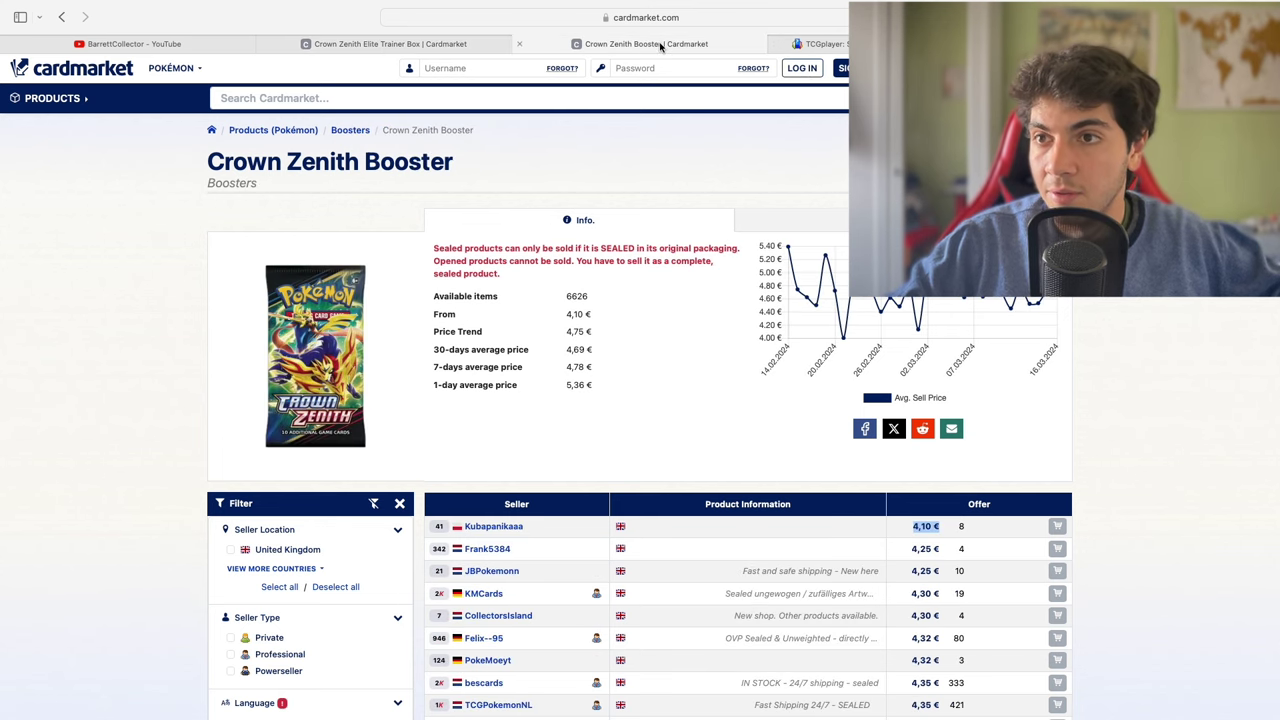
Show the TCGplayer single-card results for Crown Zenith and examine the card prices across the first results page.
click(825, 44)
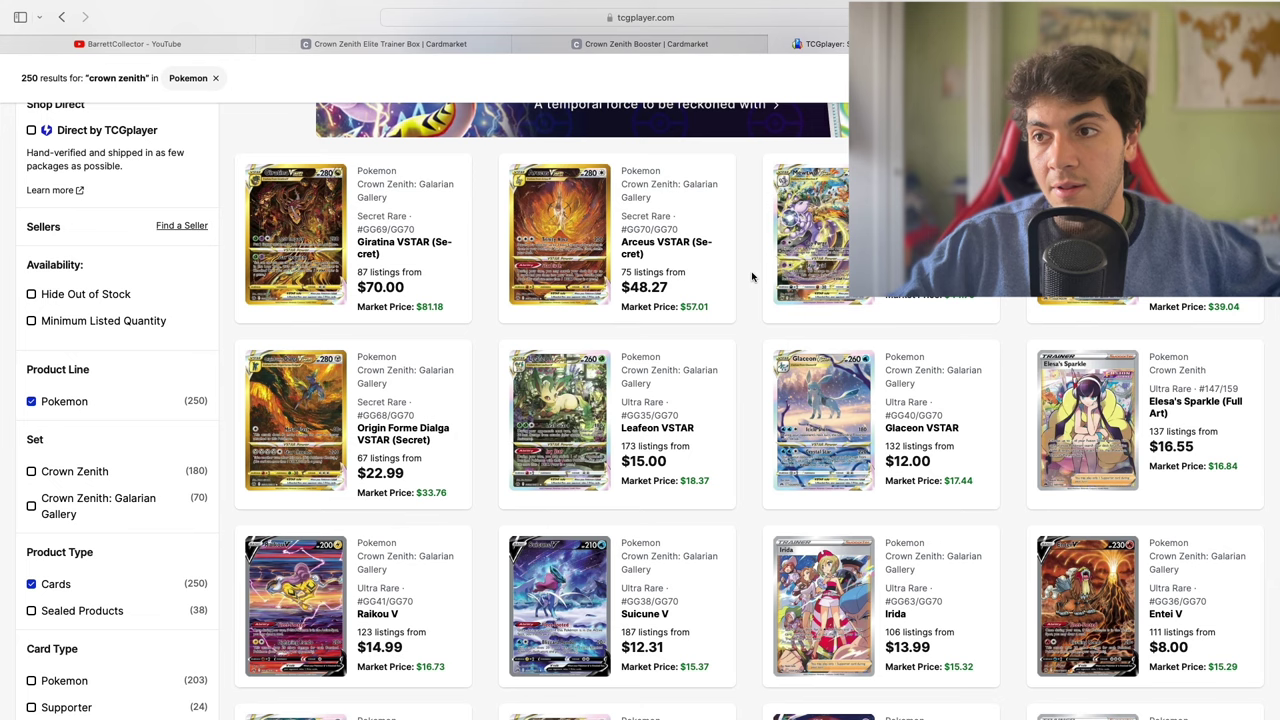
scroll(751, 276, up, 1)
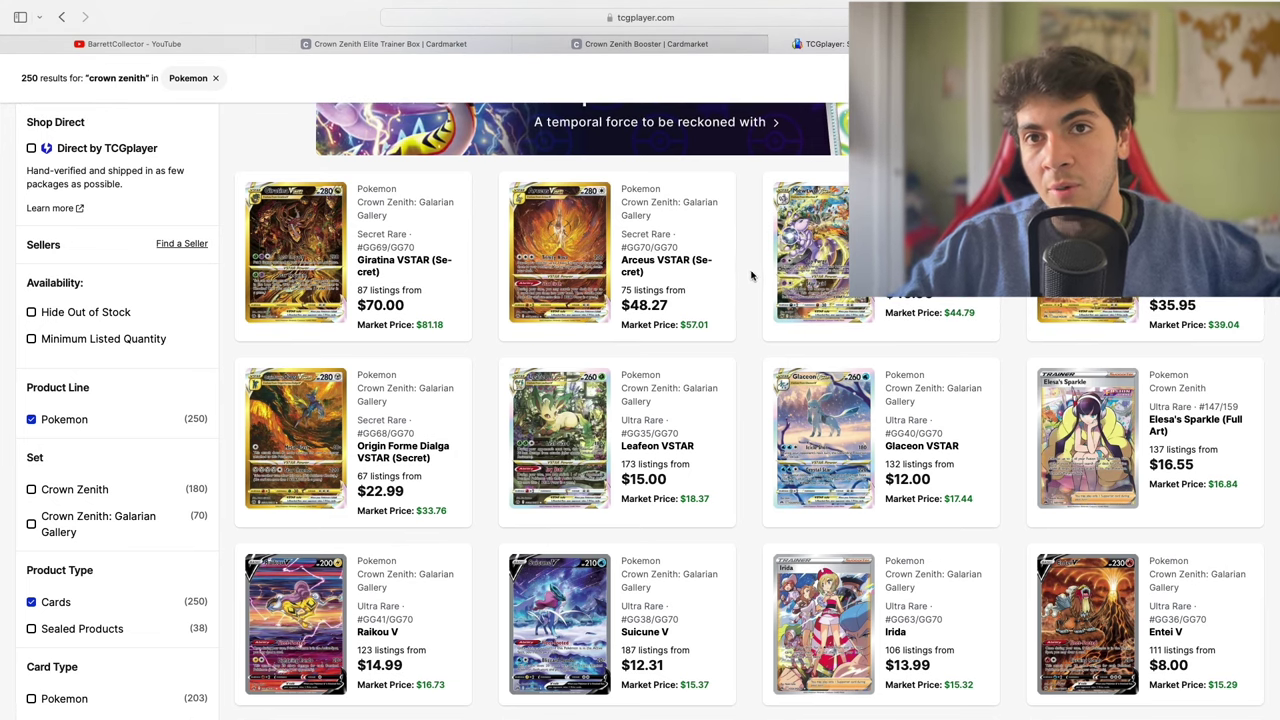
scroll(751, 276, up, 1)
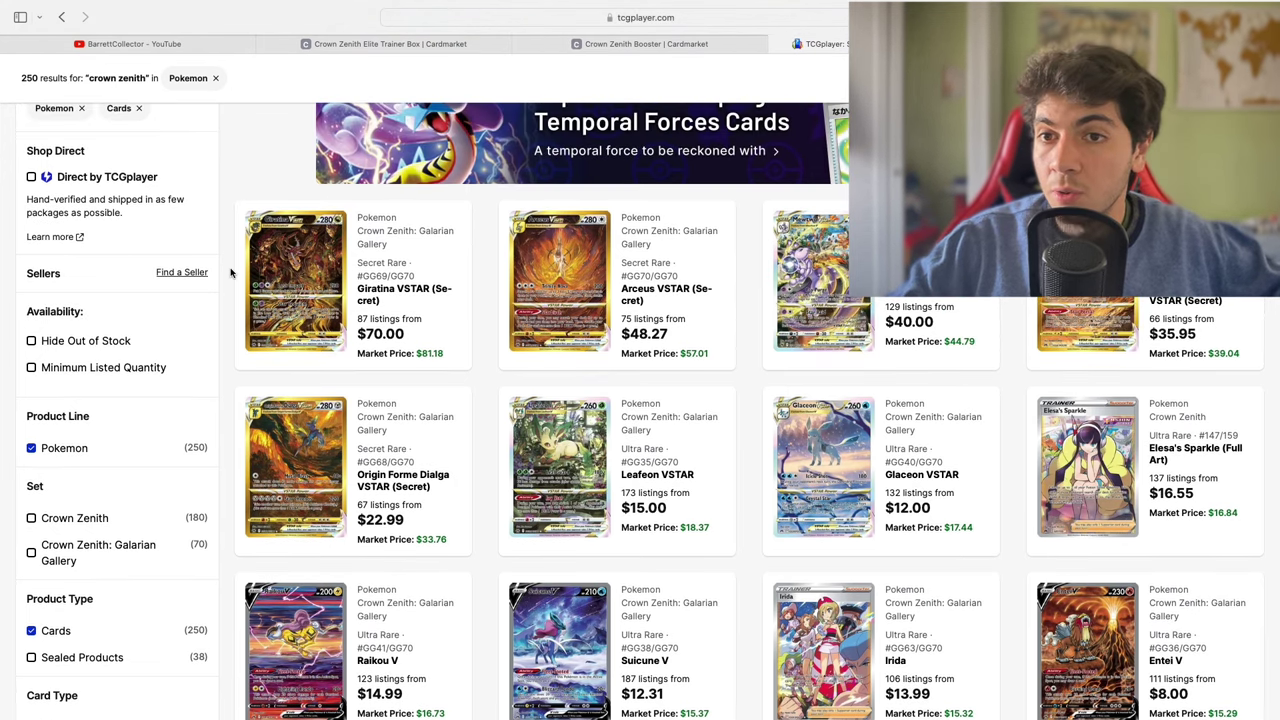
scroll(226, 248, down, 5)
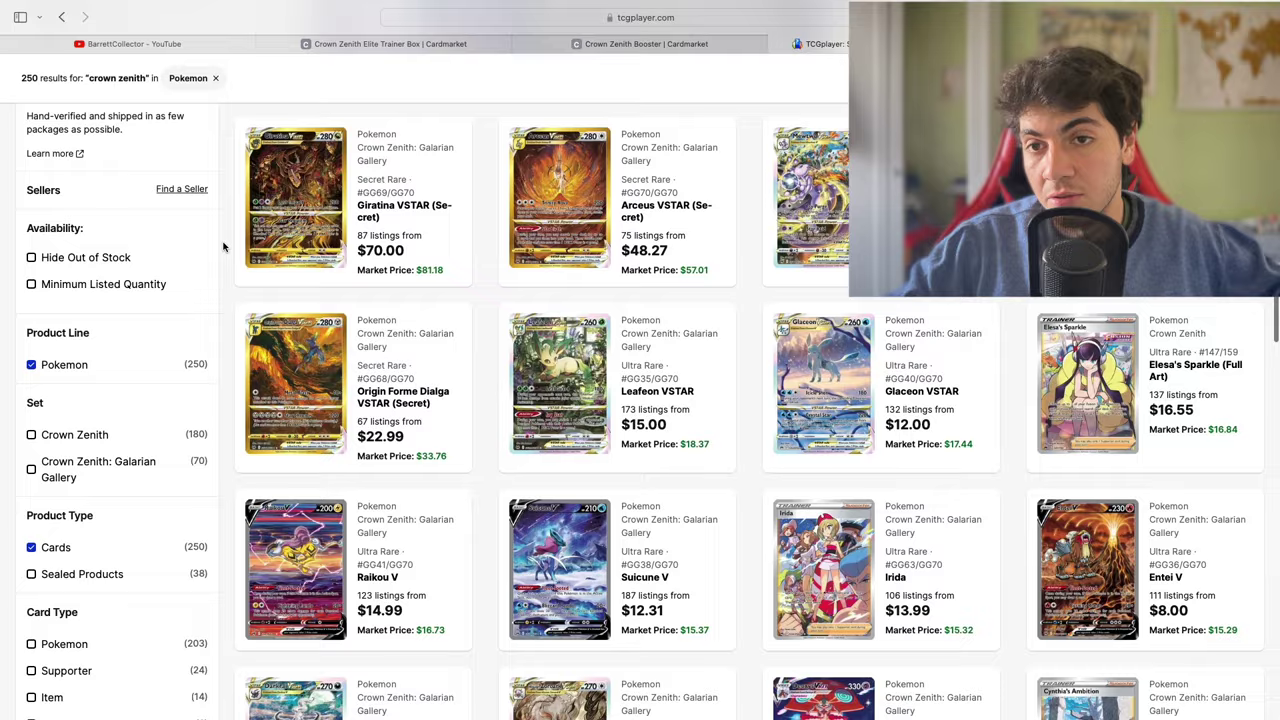
scroll(226, 248, down, 8)
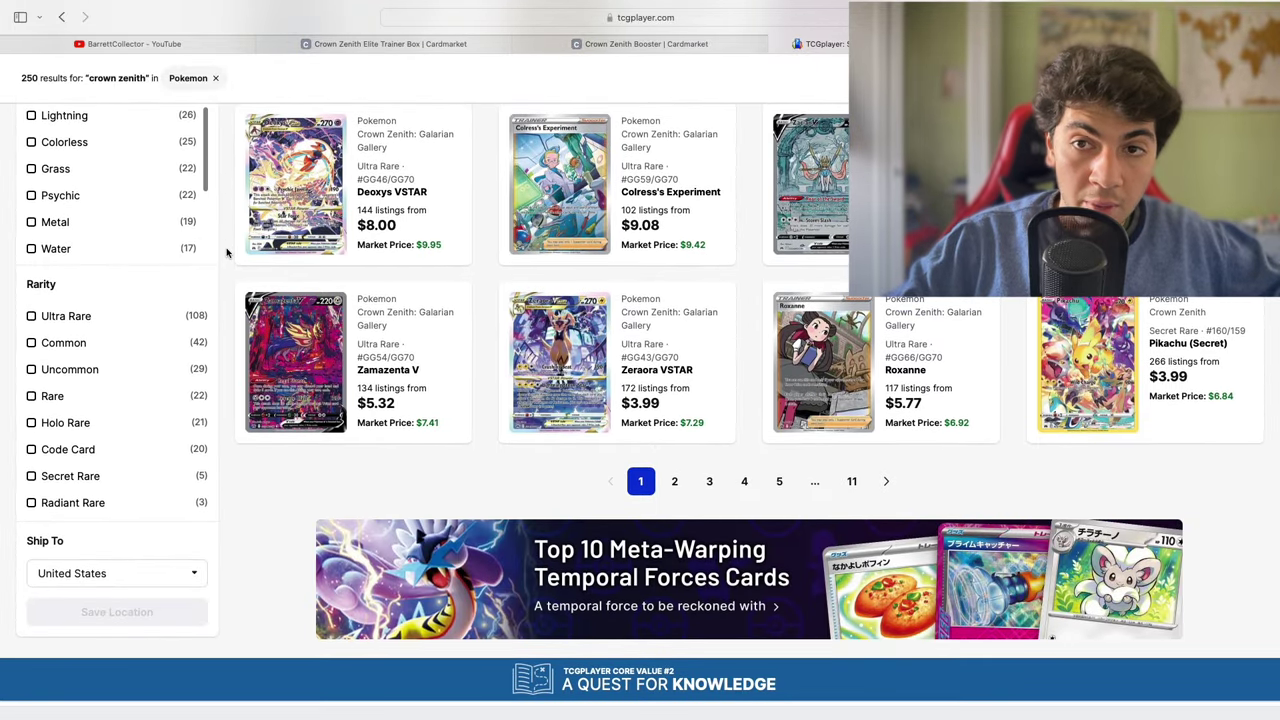
scroll(226, 248, up, 10)
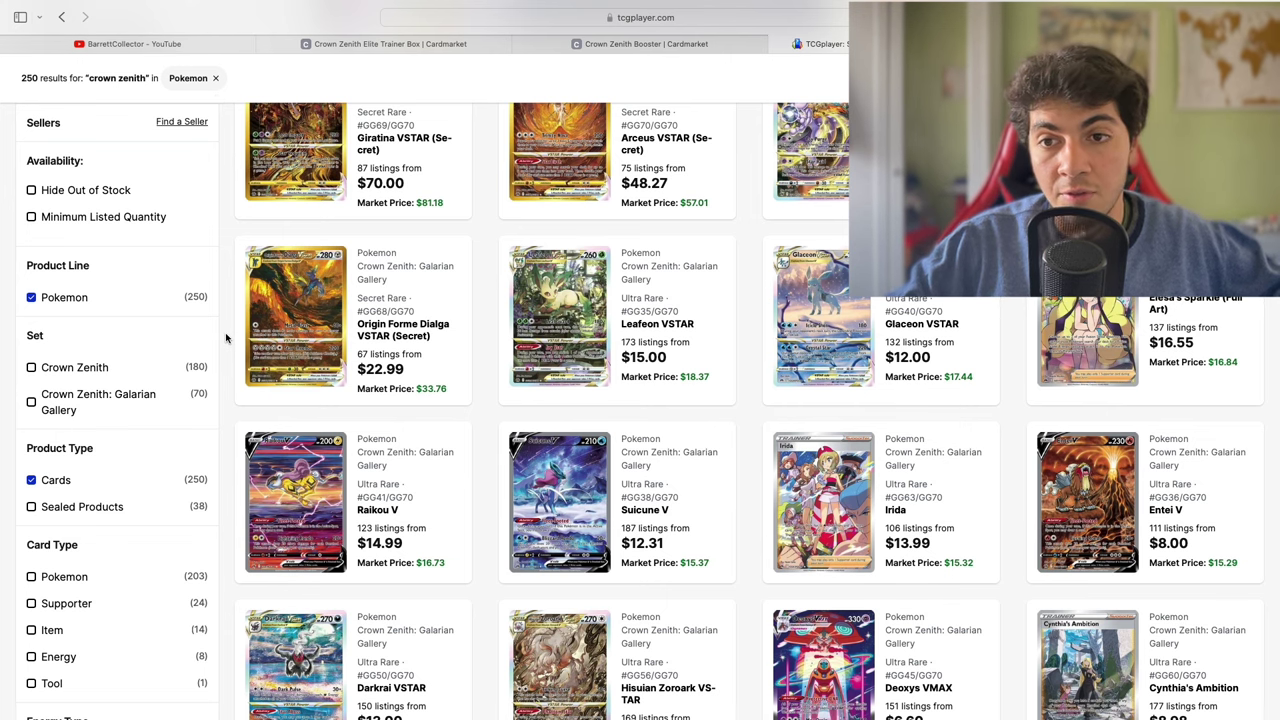
scroll(226, 338, up, 3)
scroll(226, 338, down, 3)
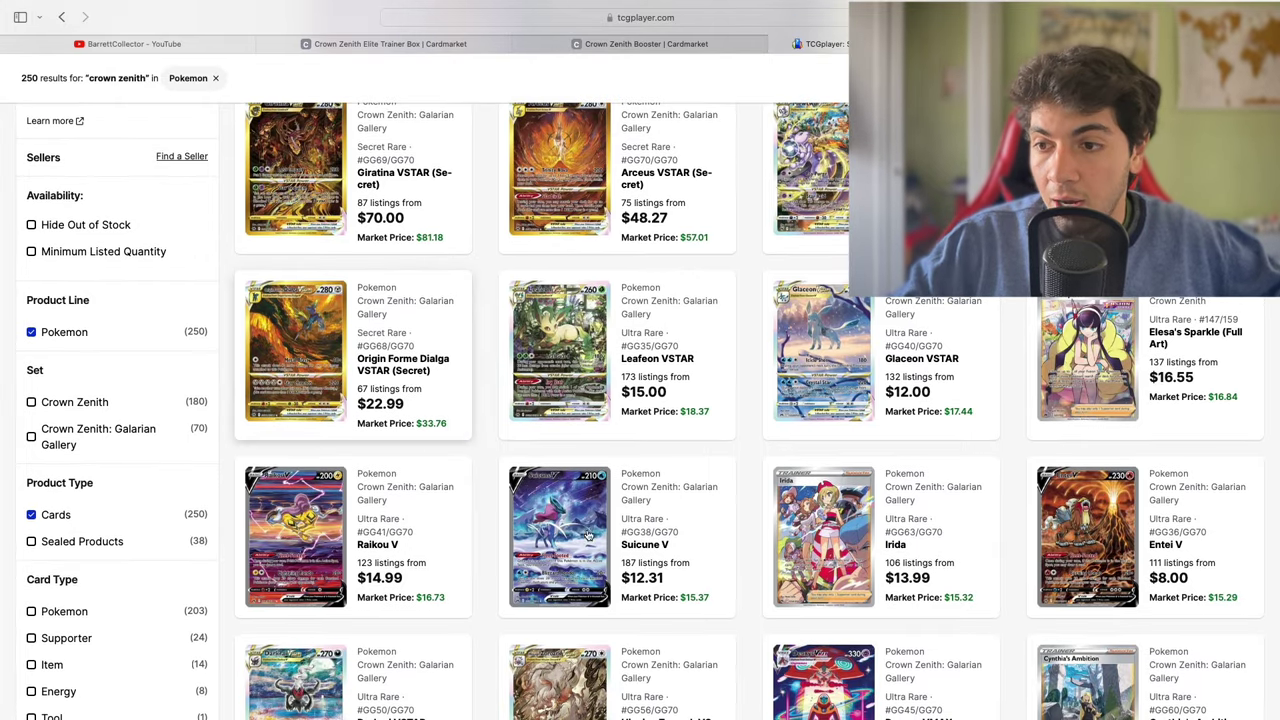
scroll(229, 443, down, 3)
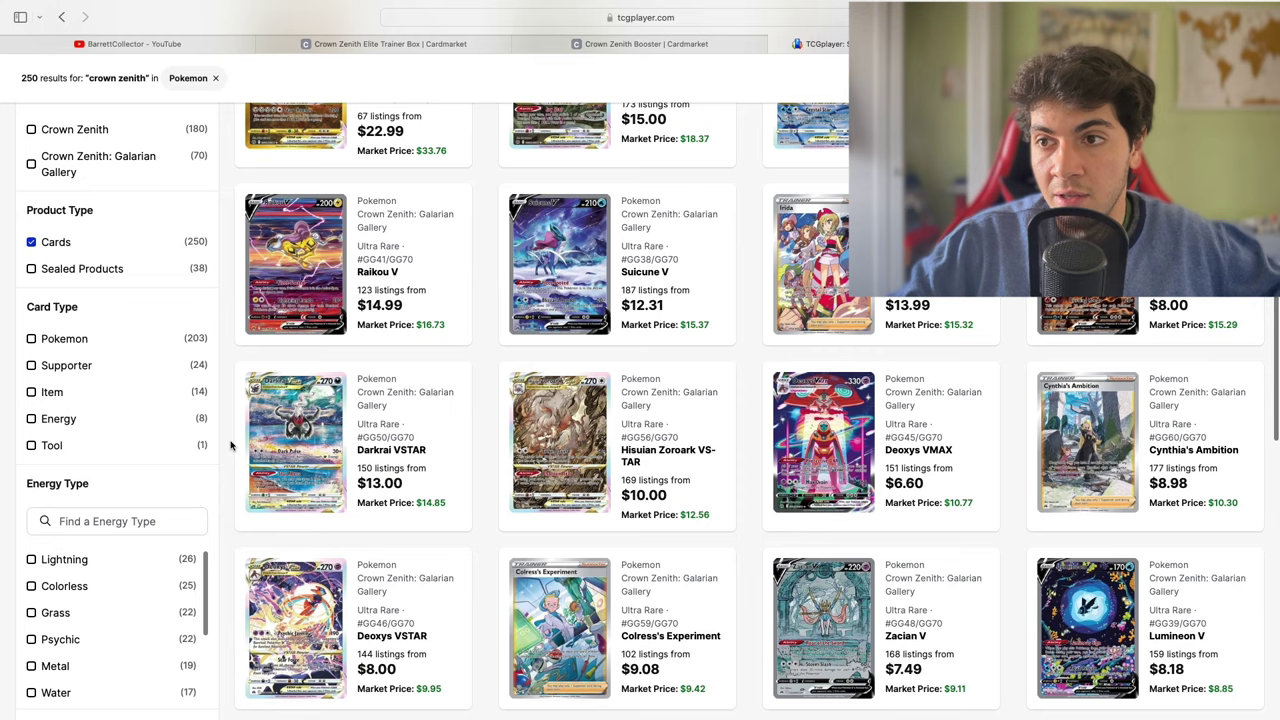
scroll(640, 449, down, 5)
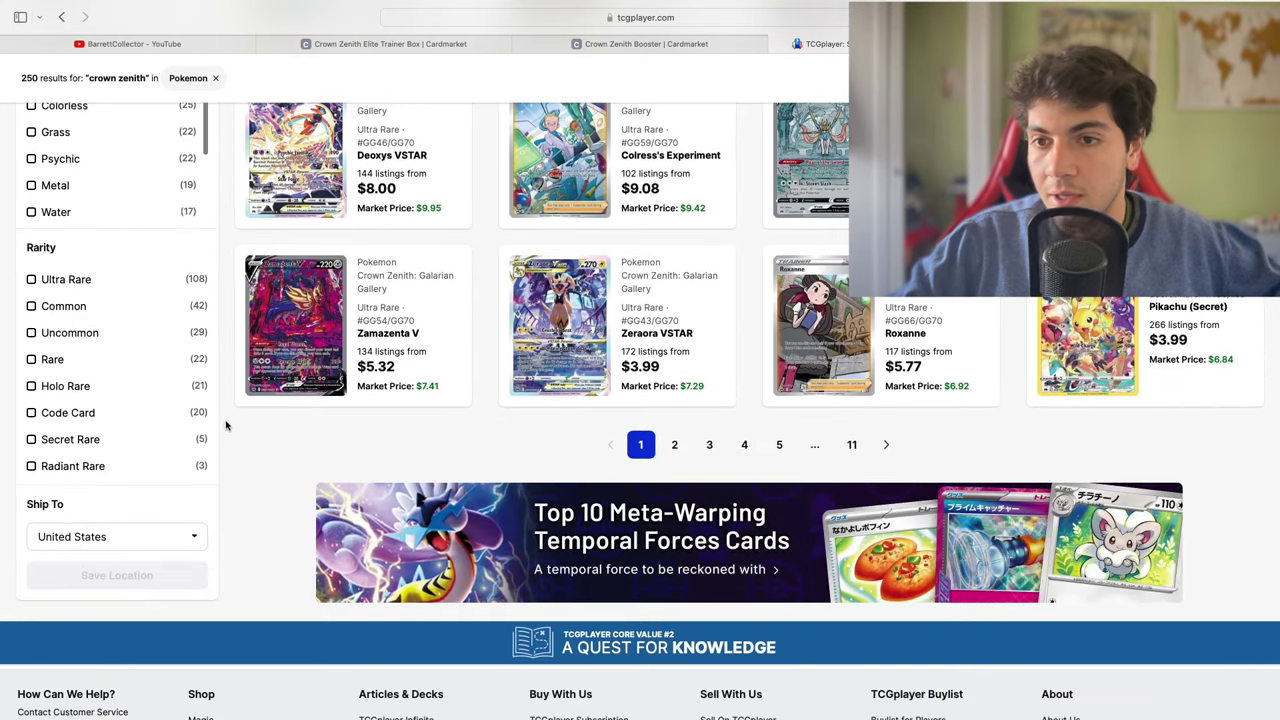
scroll(214, 423, up, 5)
scroll(228, 426, up, 5)
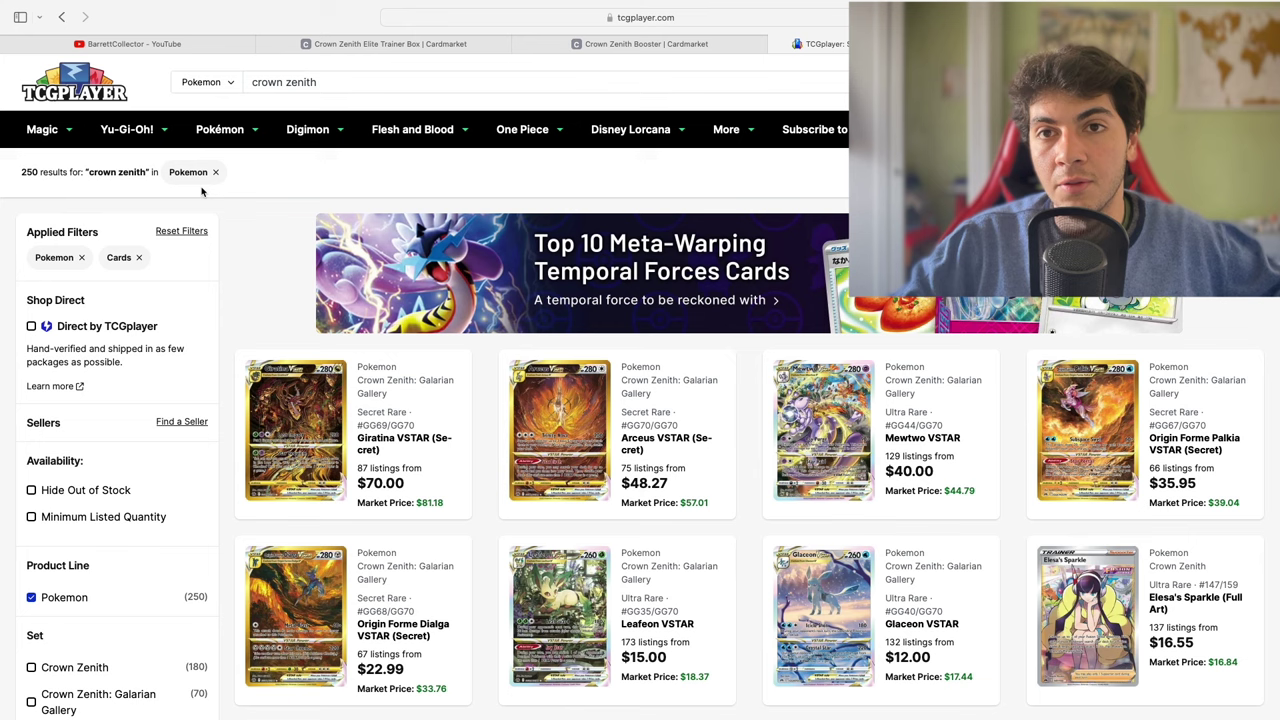
Show the playlists of the YouTube channel and take the browser out of full screen.
click(145, 47)
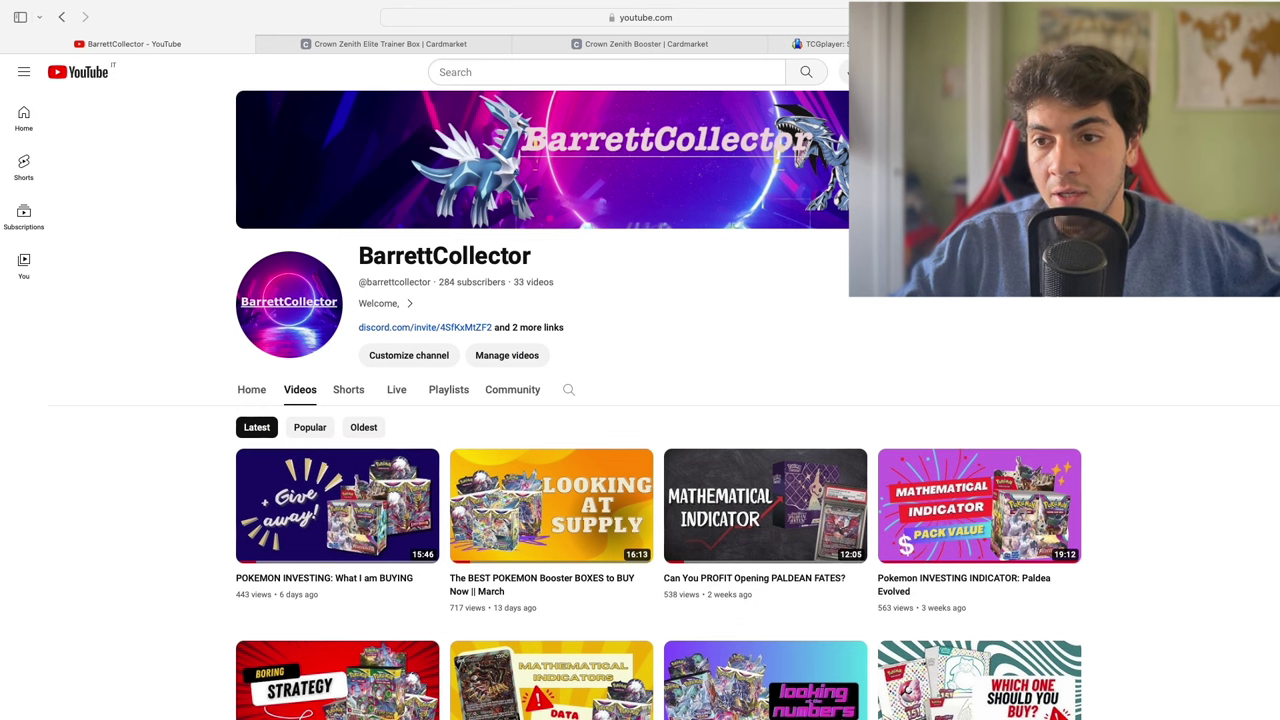
click(450, 397)
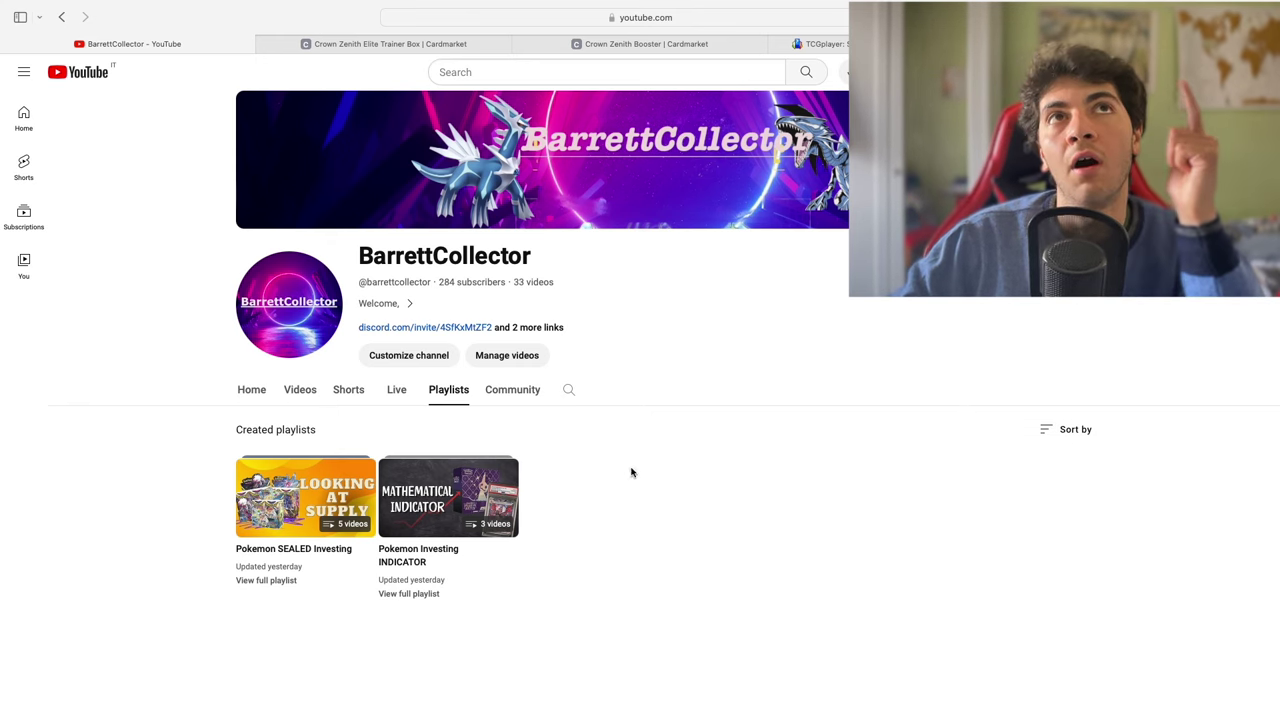
mouse_move(45, 3)
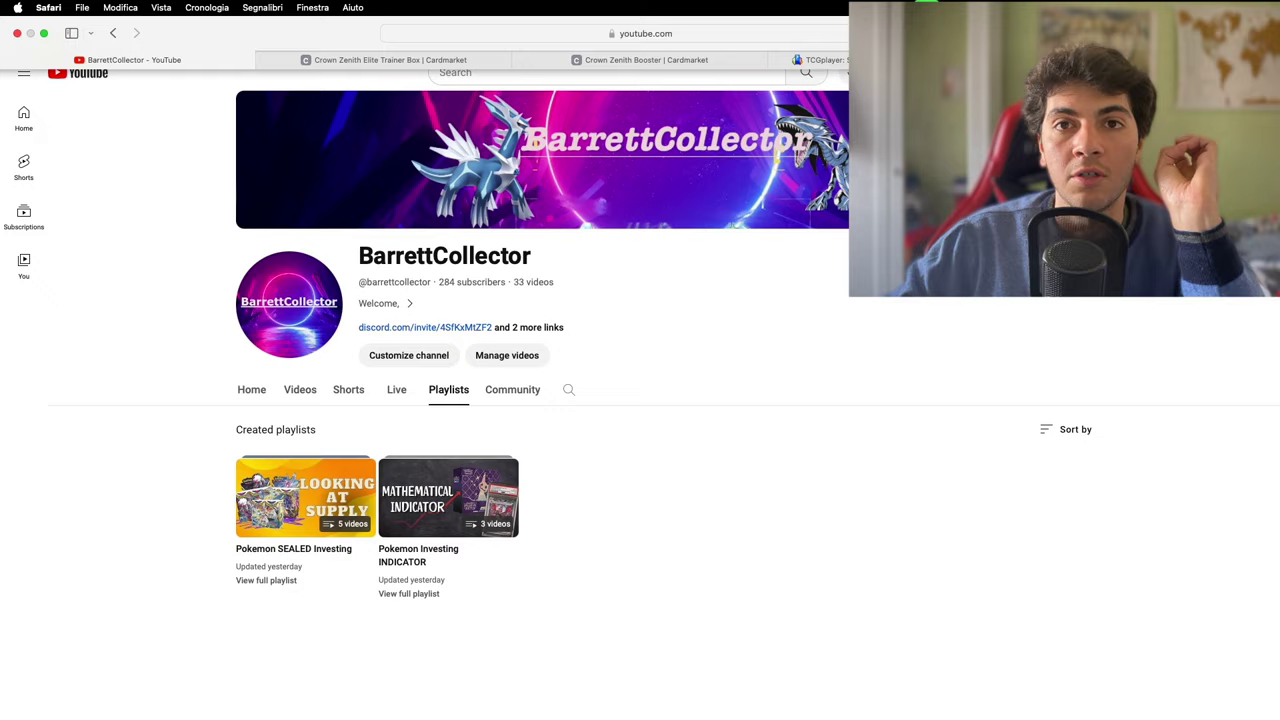
click(44, 35)
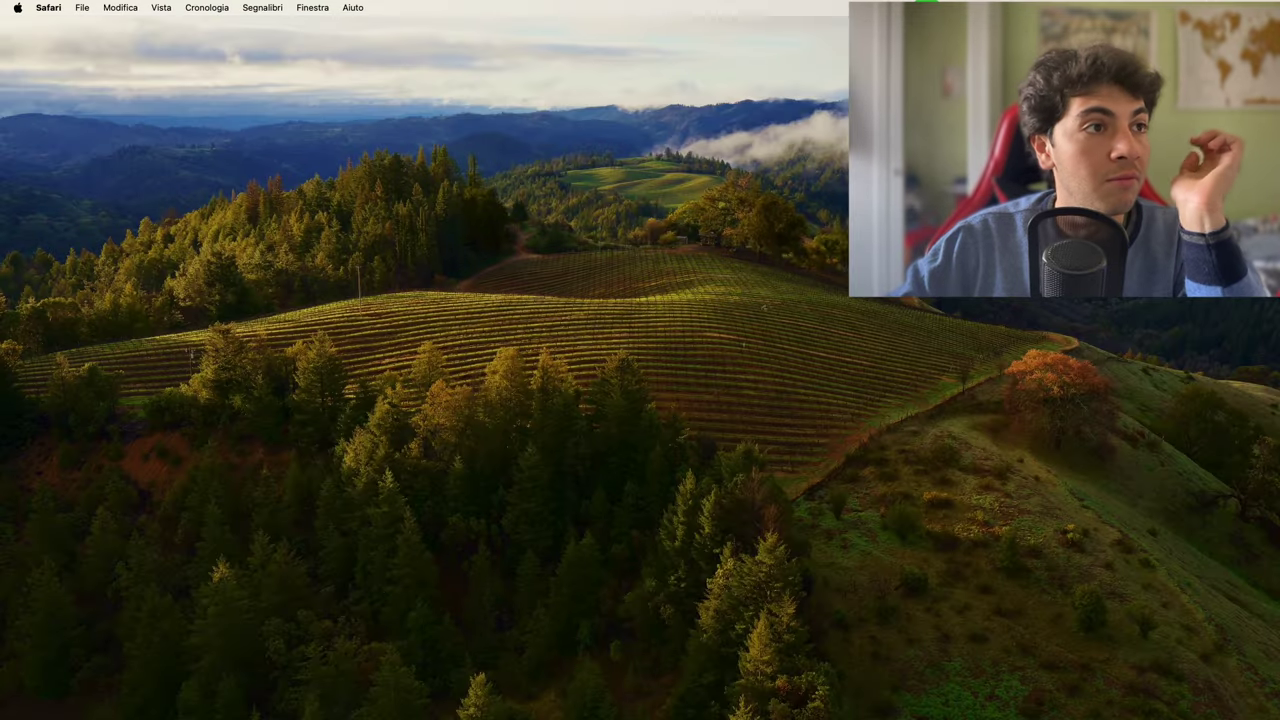
Switch to the PackValueData workbook in Excel and examine the Galerian Gallery and Ultra Rare card values on the CrownZenith sheet.
key(super+Tab)
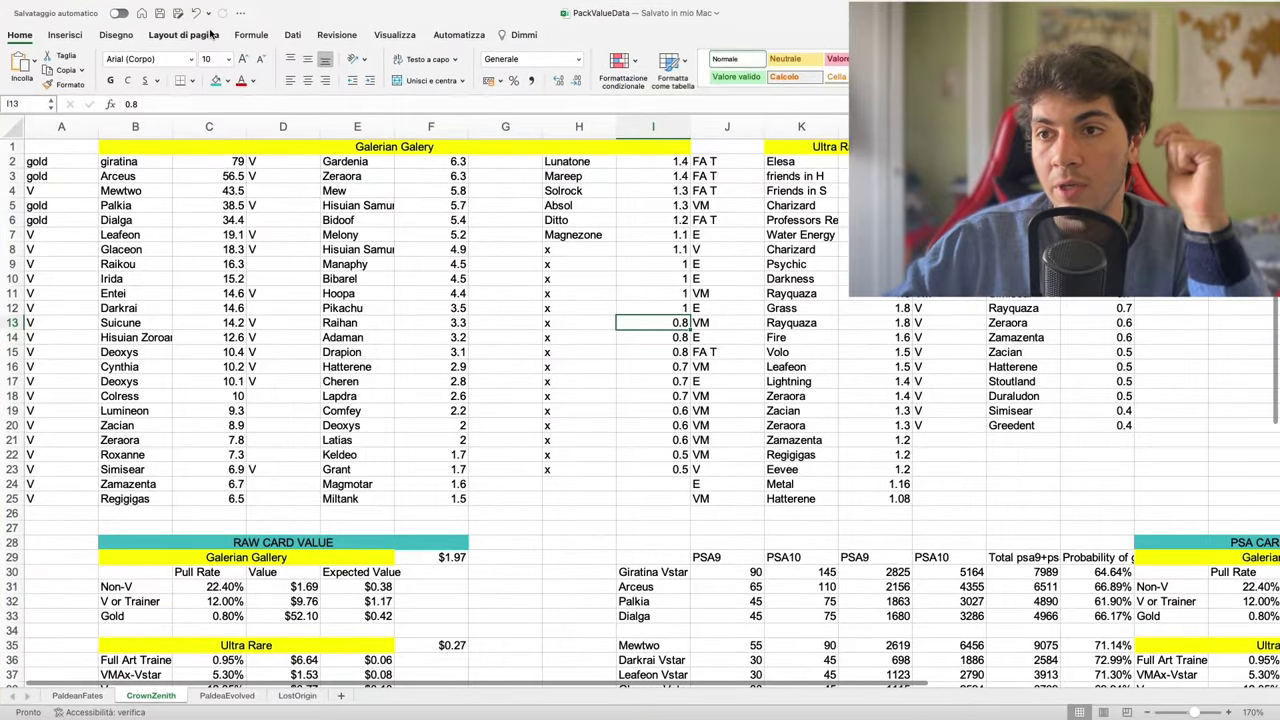
click(536, 440)
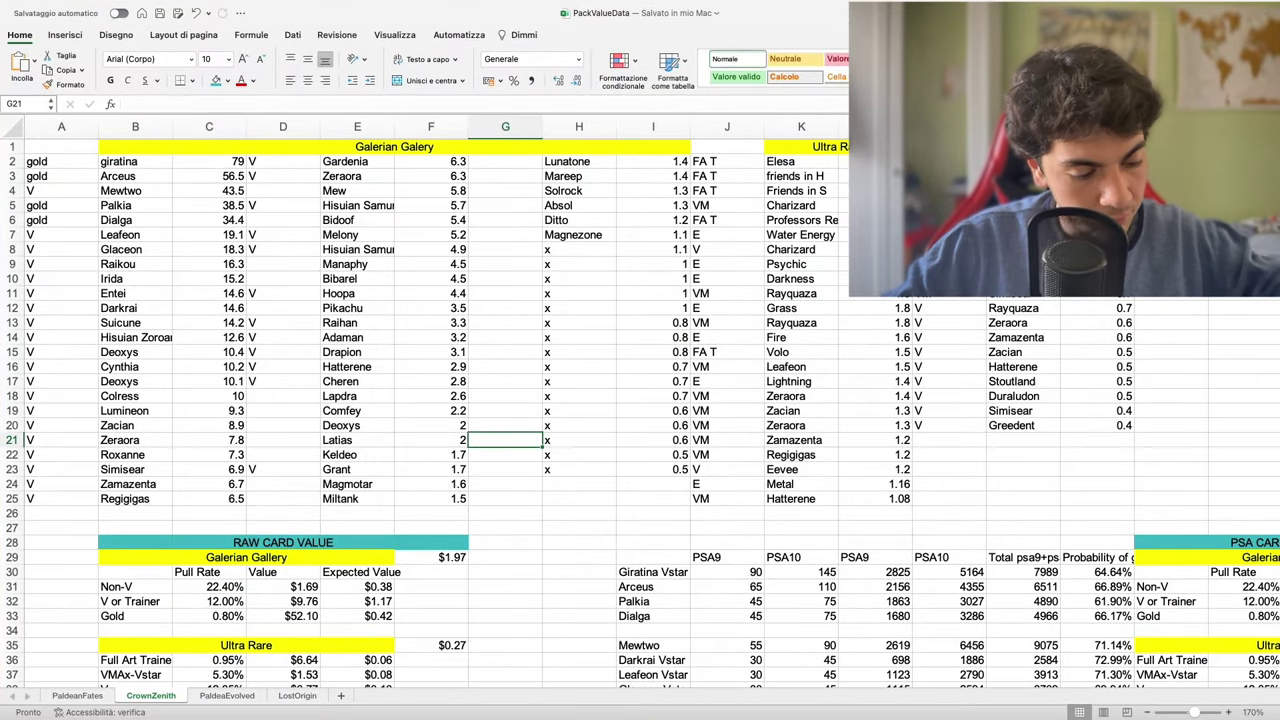
click(524, 512)
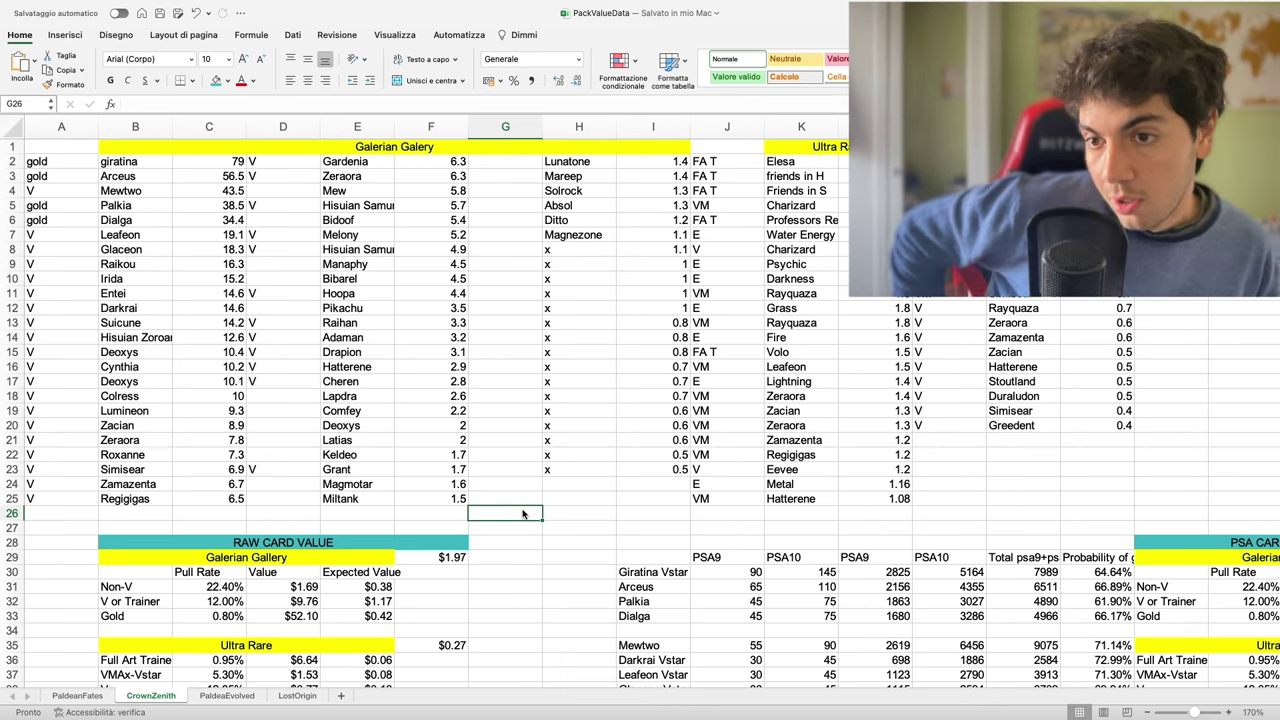
scroll(512, 475, up, 3)
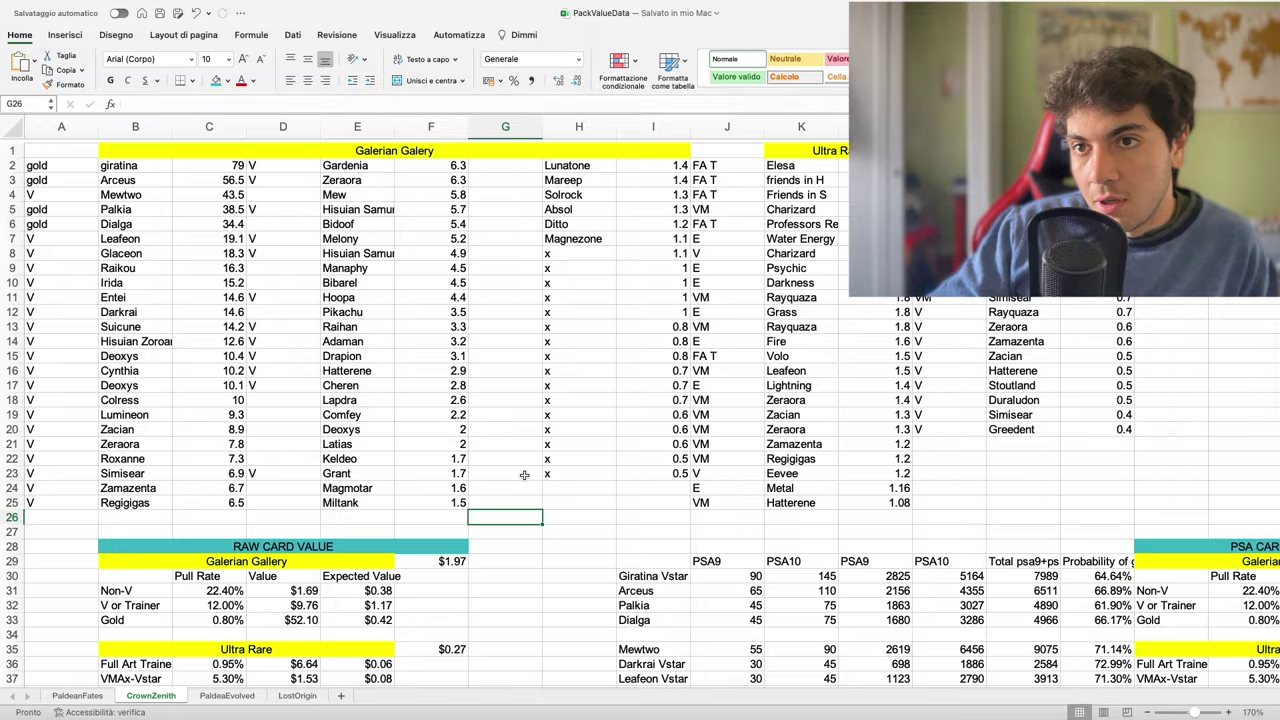
click(410, 144)
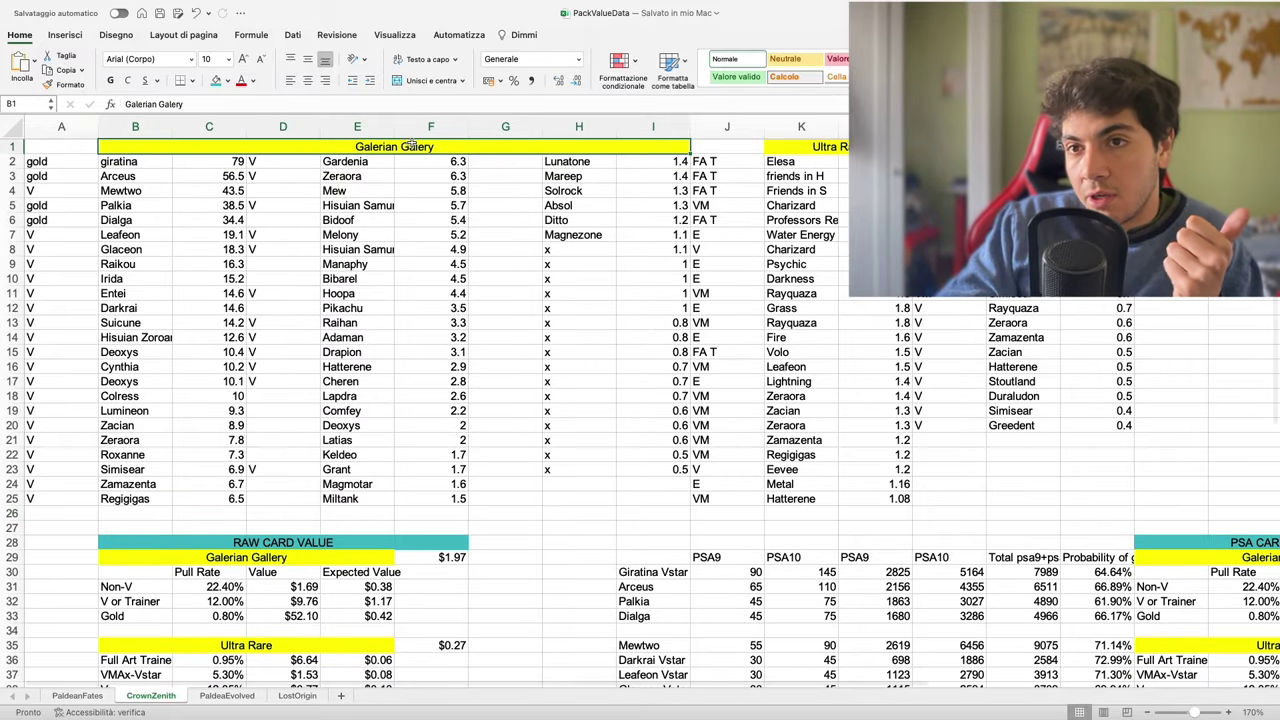
click(787, 151)
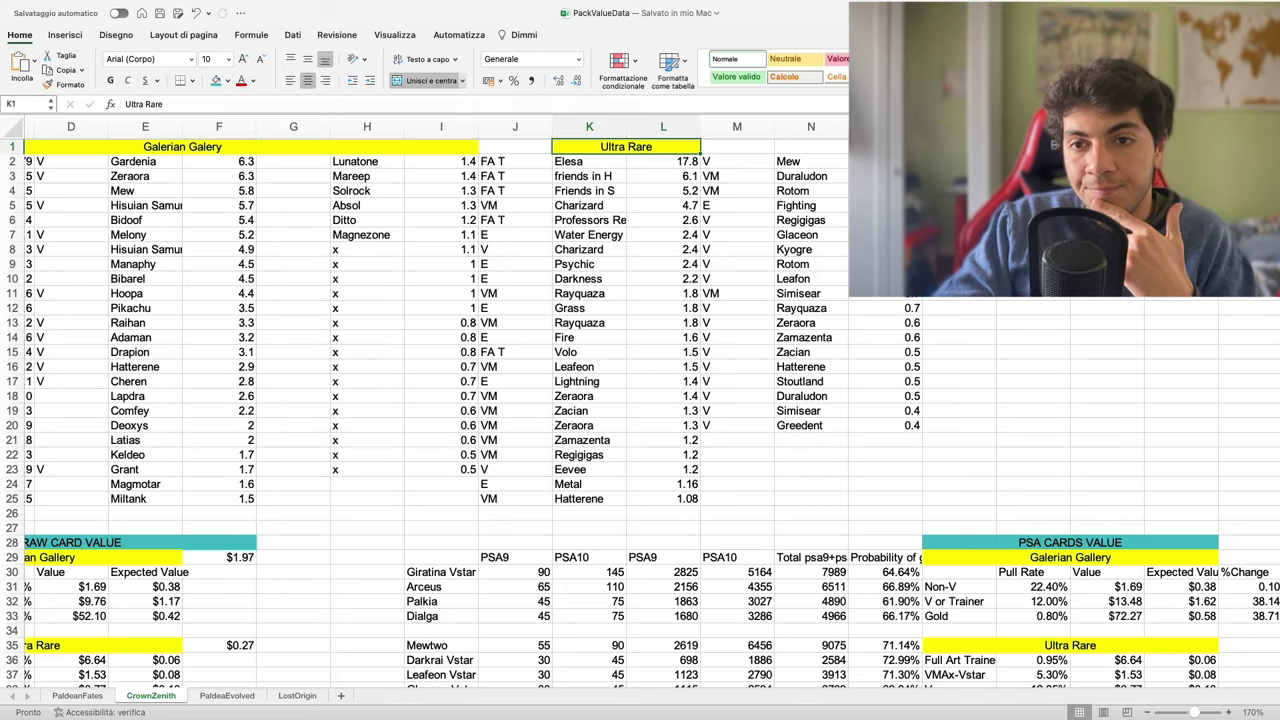
scroll(577, 375, left, 3)
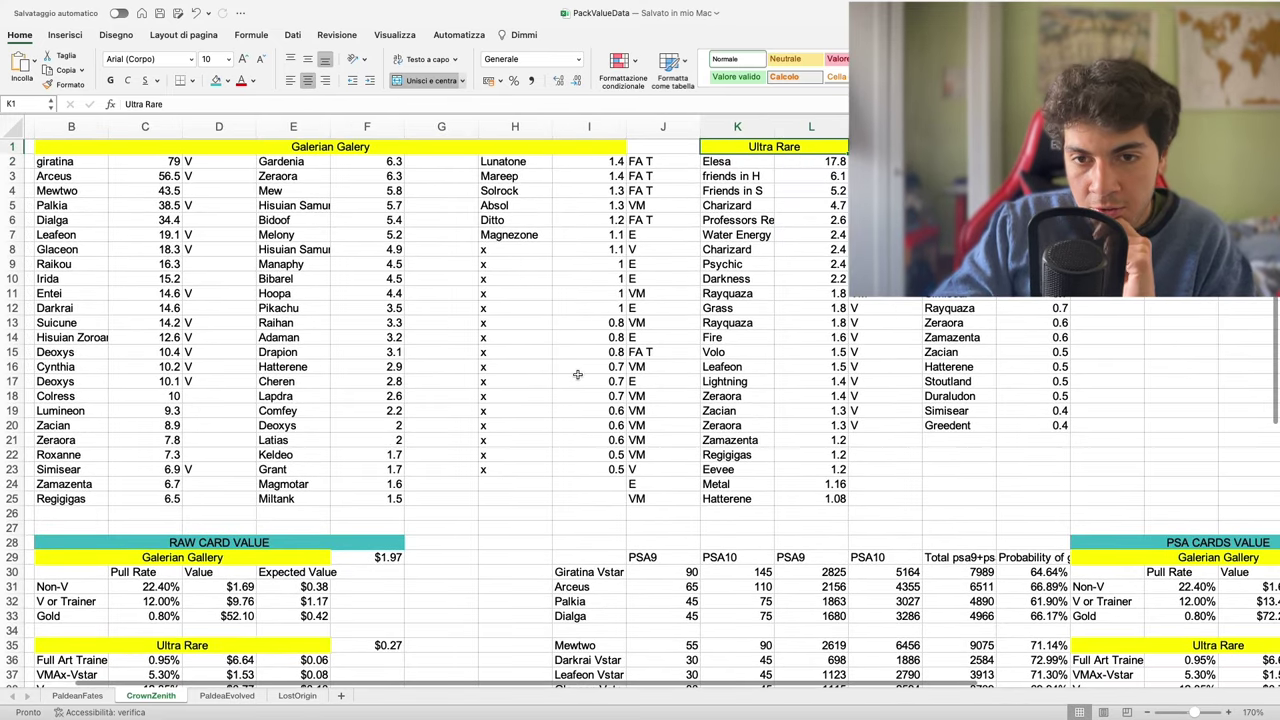
scroll(577, 375, left, 2)
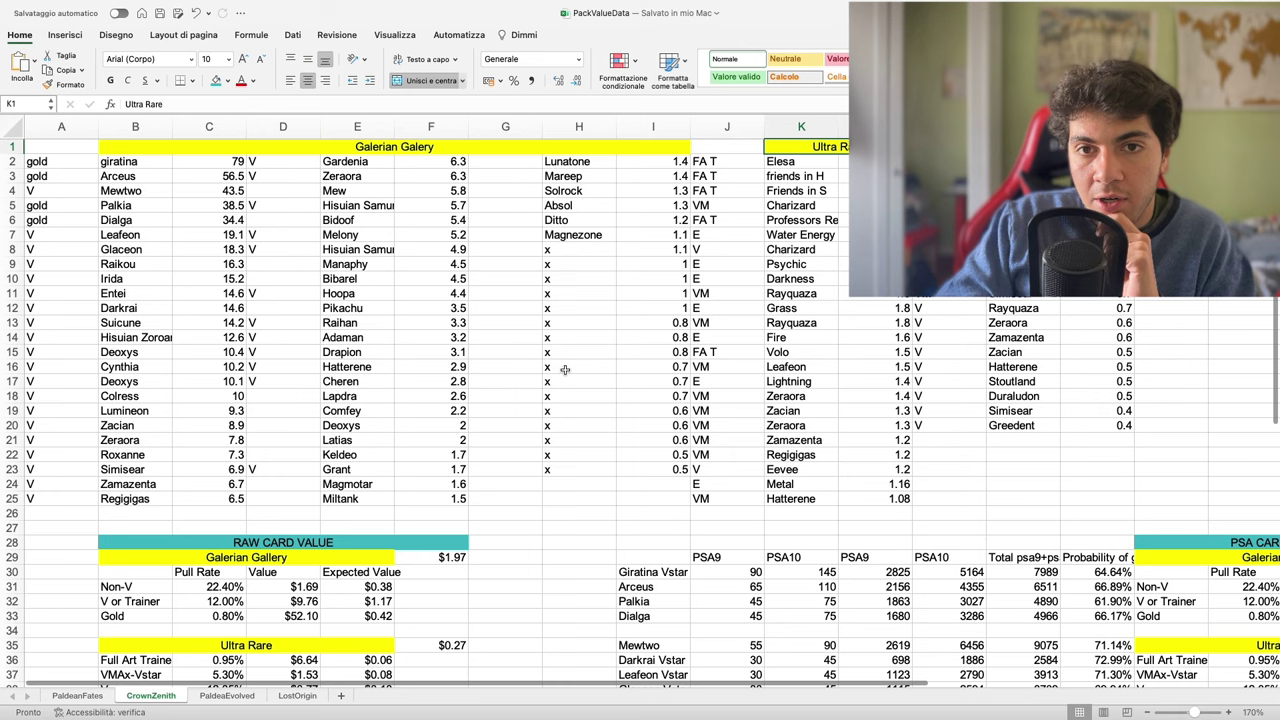
Examine the Non-V, V or Trainer and Gold categories of the Galerian Gallery in the raw card value table.
scroll(565, 370, down, 1)
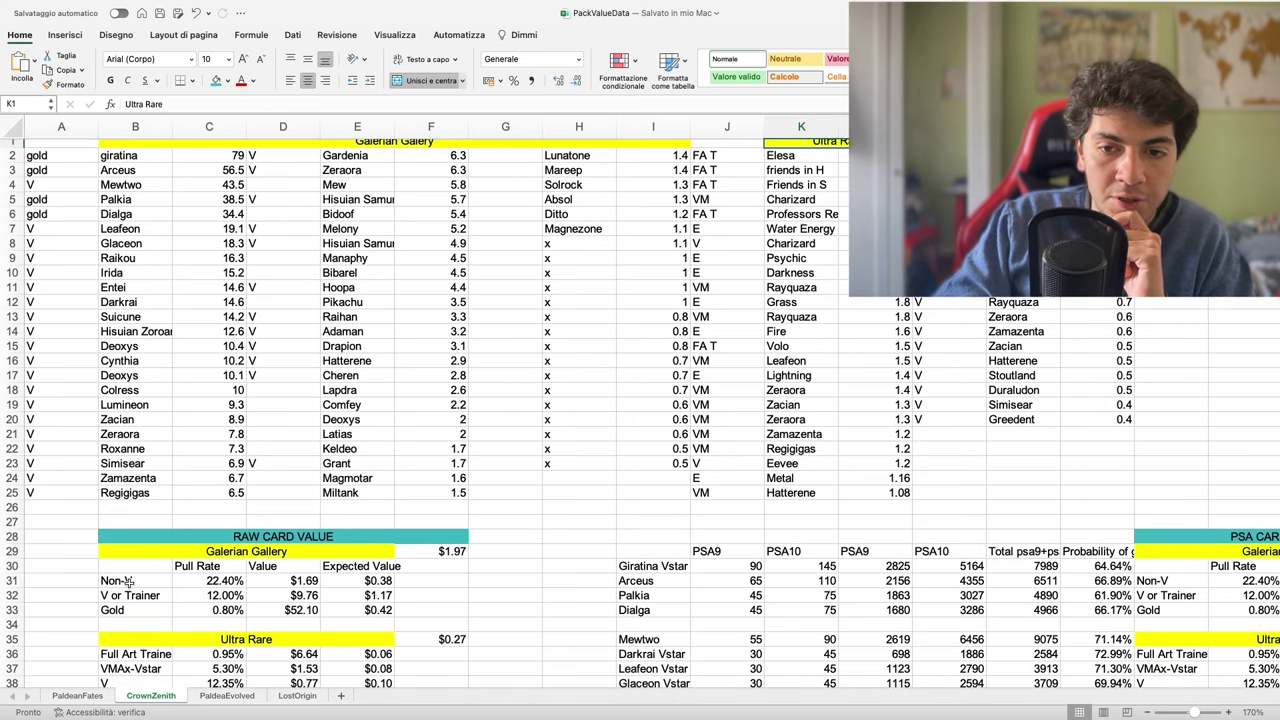
click(172, 551)
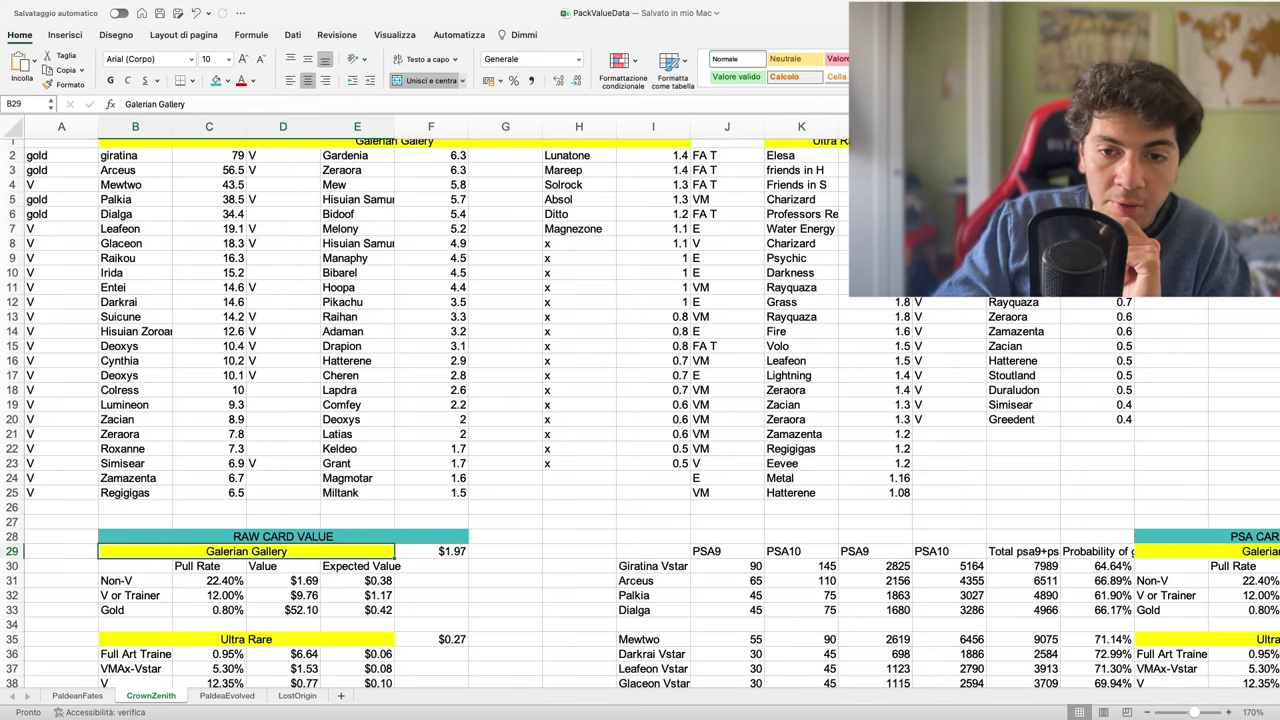
click(150, 582)
click(150, 596)
click(155, 608)
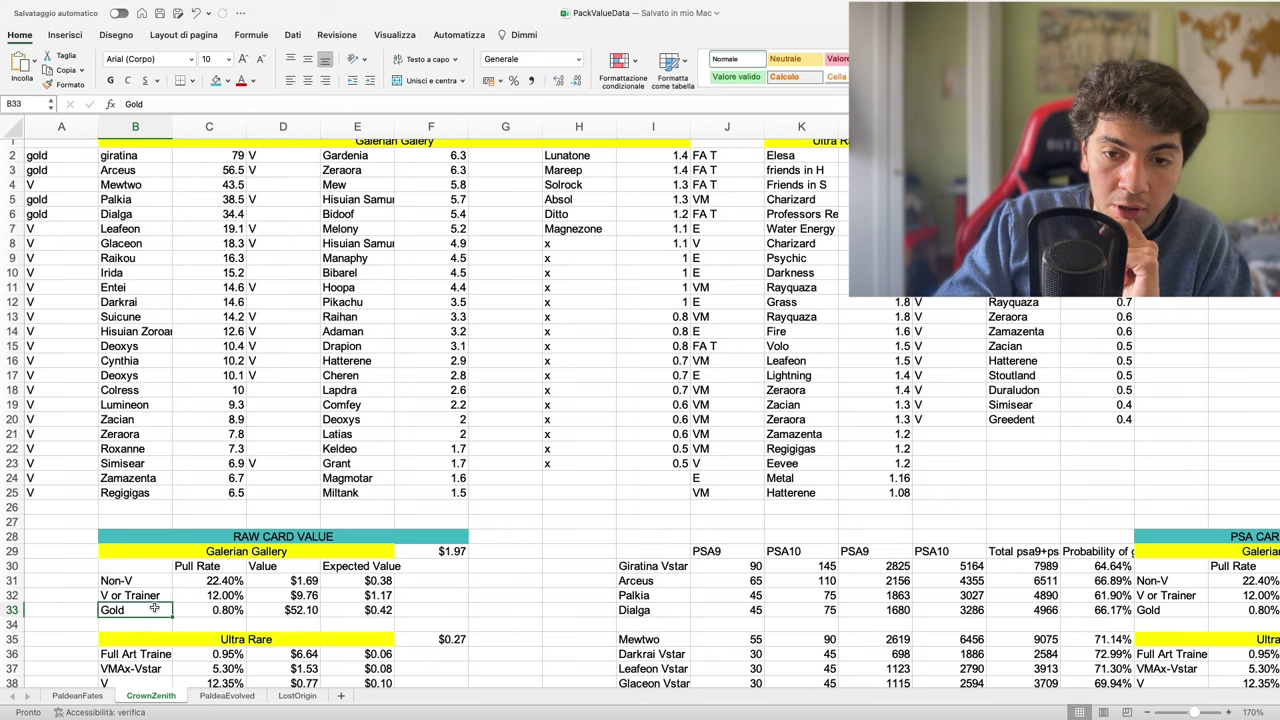
scroll(123, 412, up, 1)
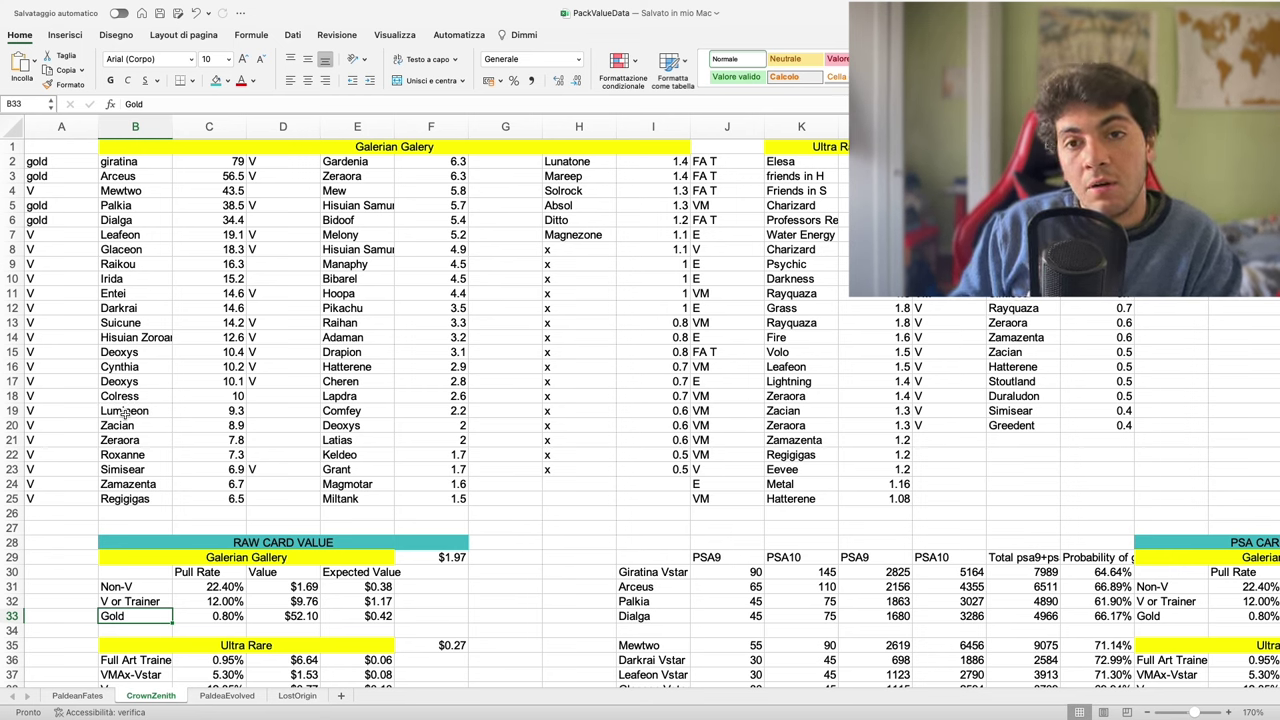
Review the Galerian Gallery cards around Leafeon and Glaceon, and select the first column of card values, C2:C25.
click(144, 236)
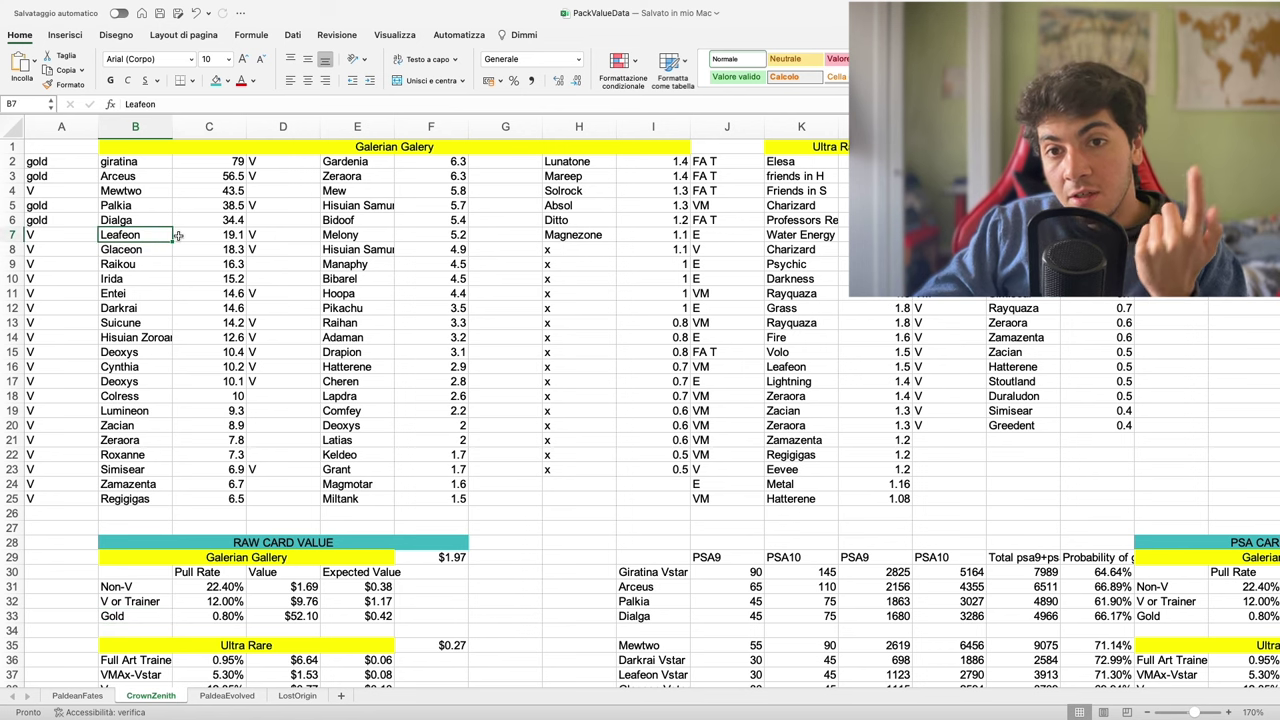
click(120, 248)
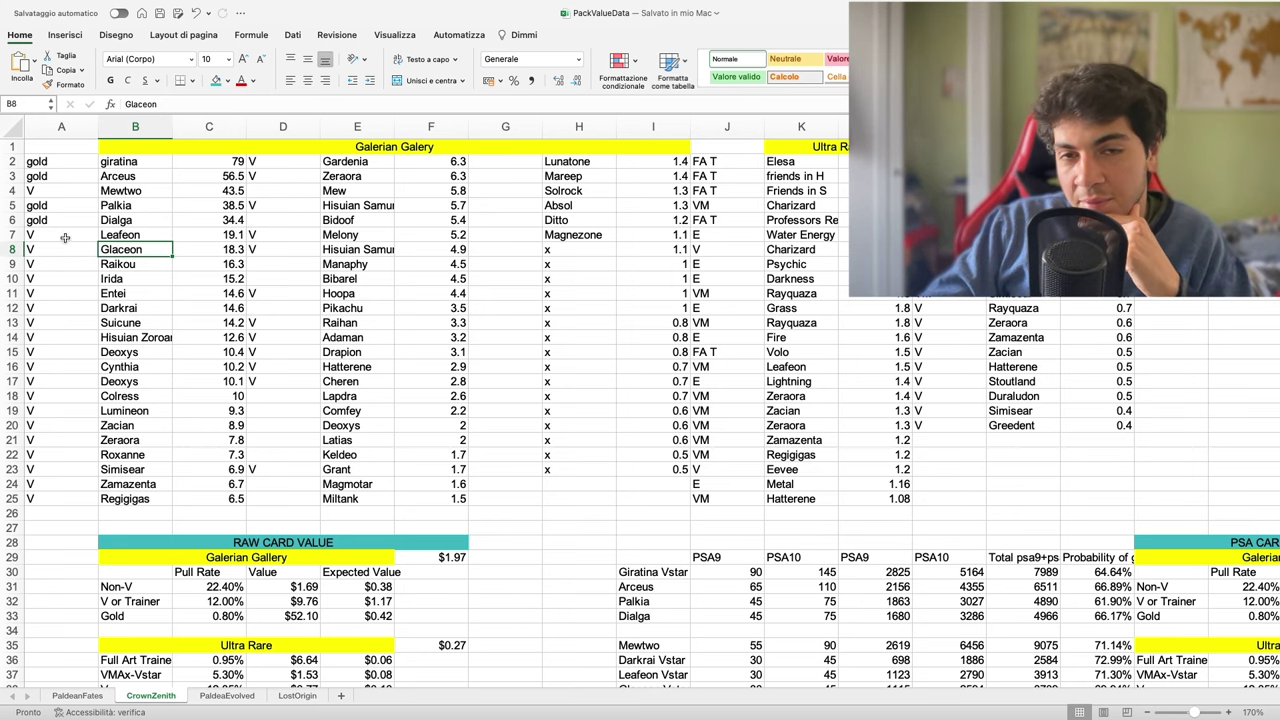
click(254, 324)
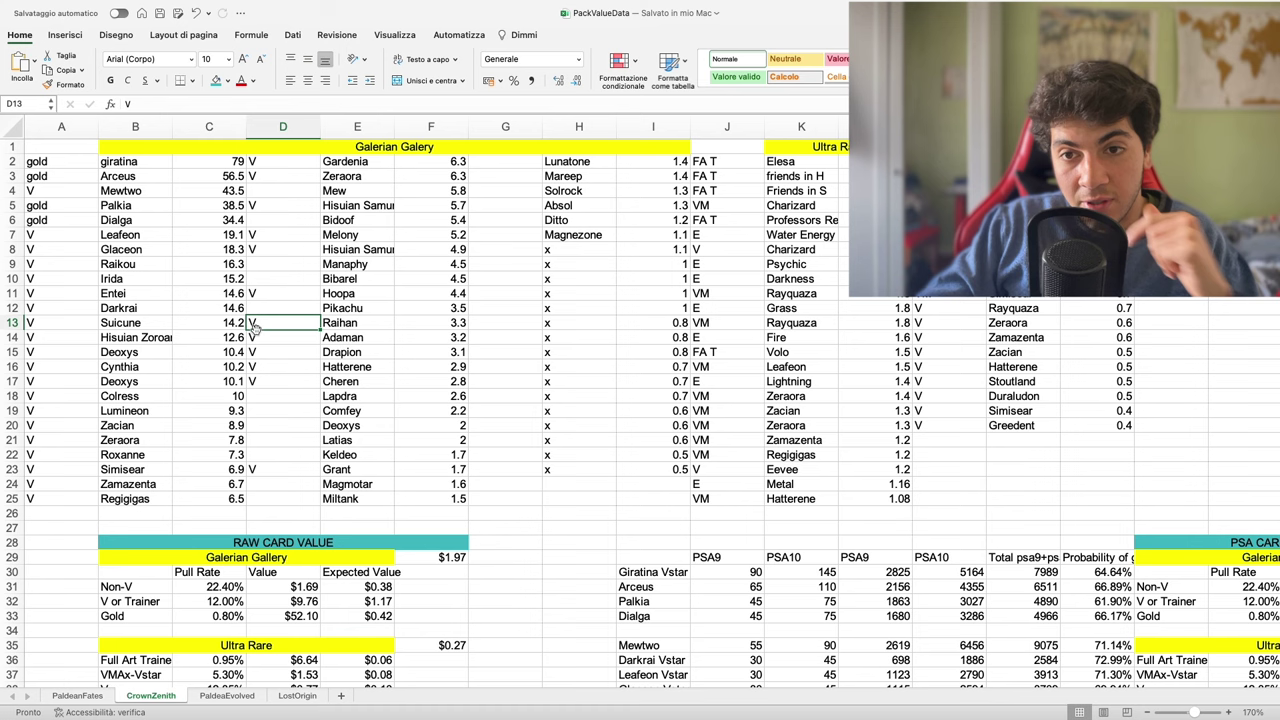
drag(207, 163, 227, 497)
scroll(227, 495, up, 1)
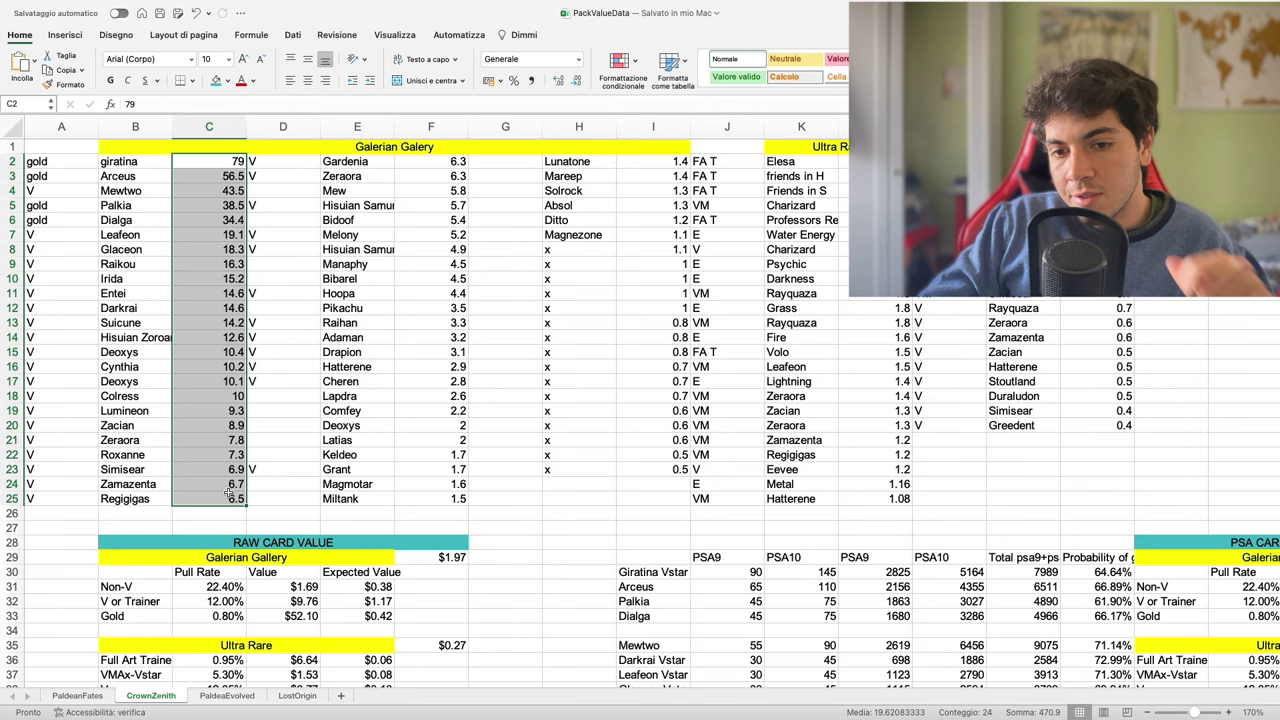
Check the Galerian Gallery pull rates in C31:C33 and inspect the group's expected value formula in F29.
scroll(199, 573, down, 6)
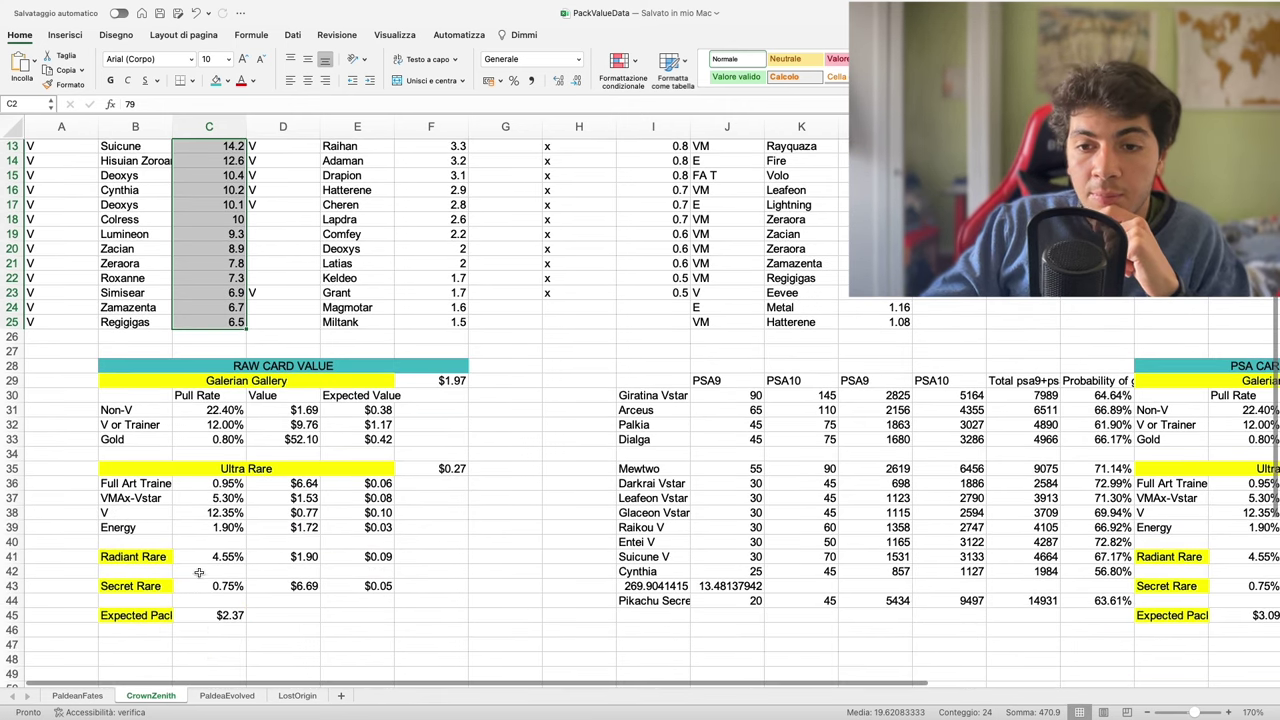
drag(202, 410, 203, 440)
click(203, 440)
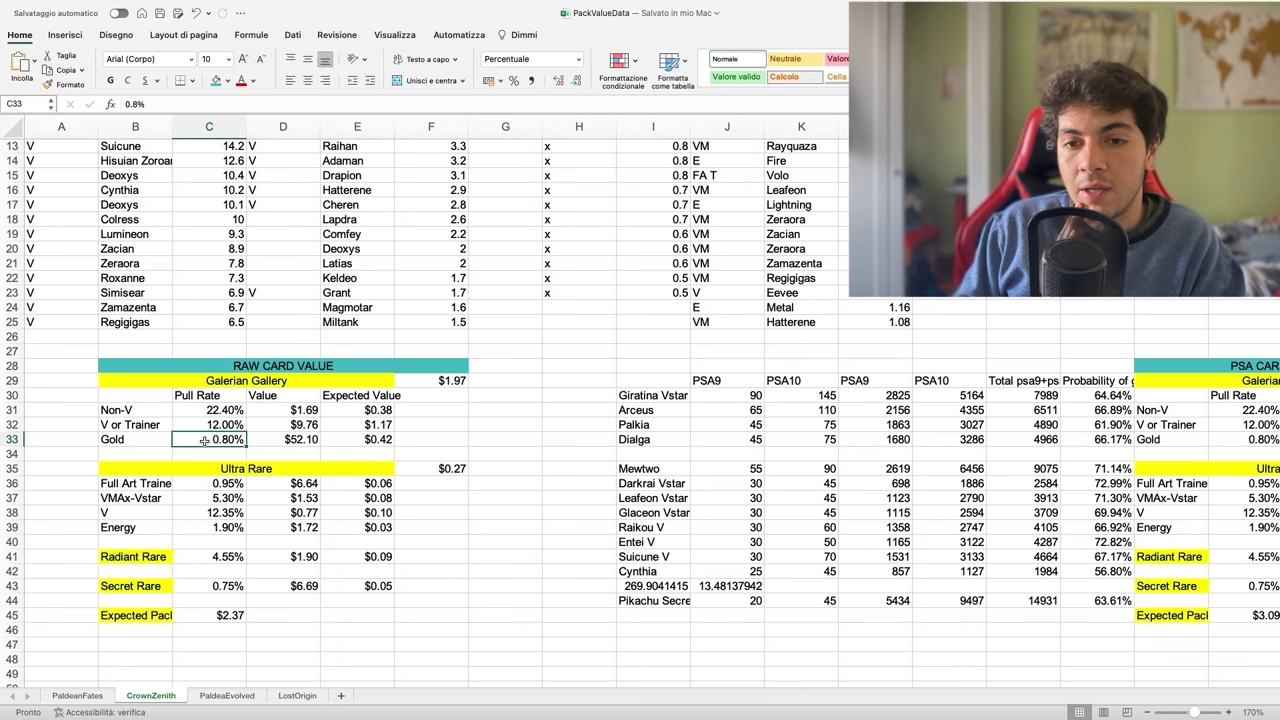
scroll(200, 440, up, 3)
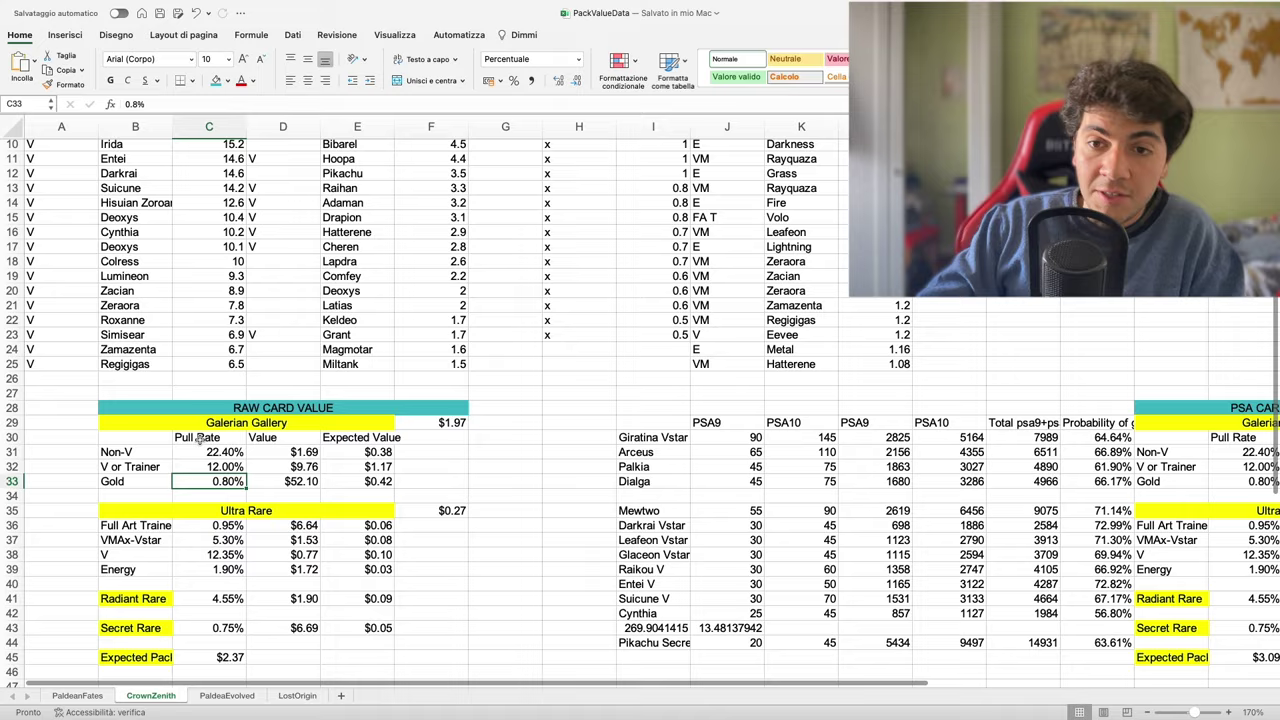
click(437, 445)
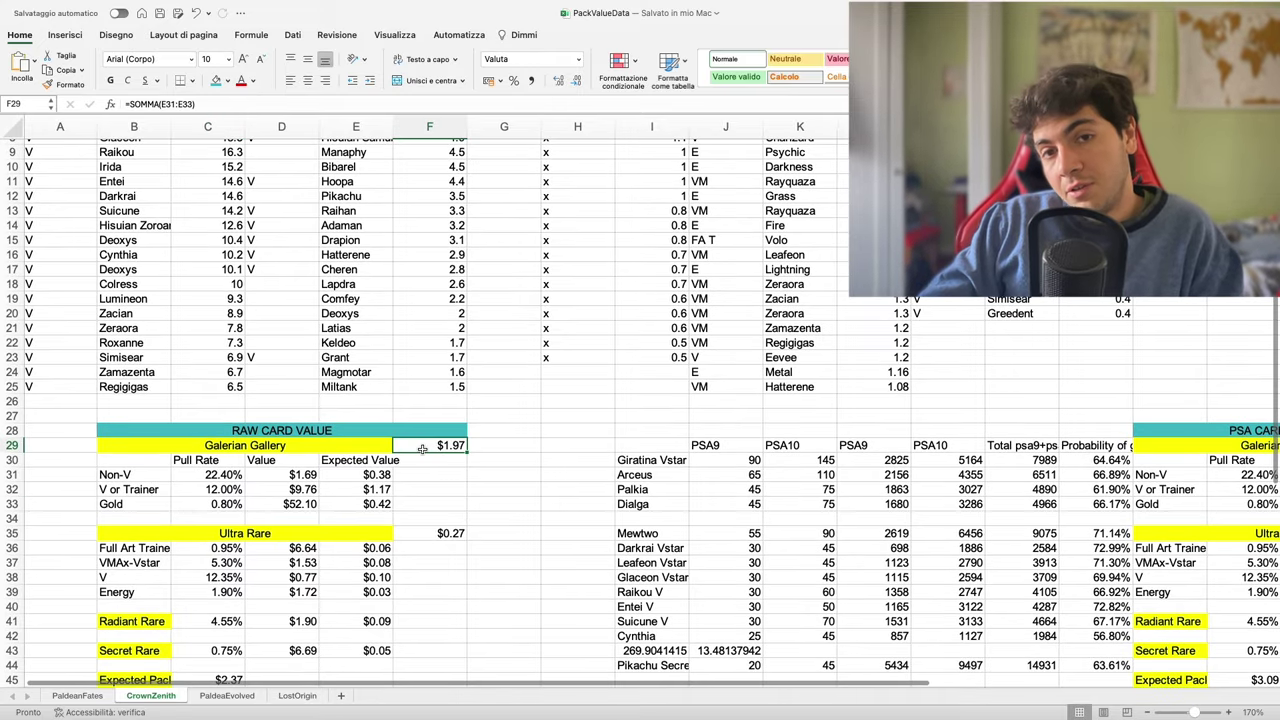
scroll(400, 447, down, 1)
click(352, 431)
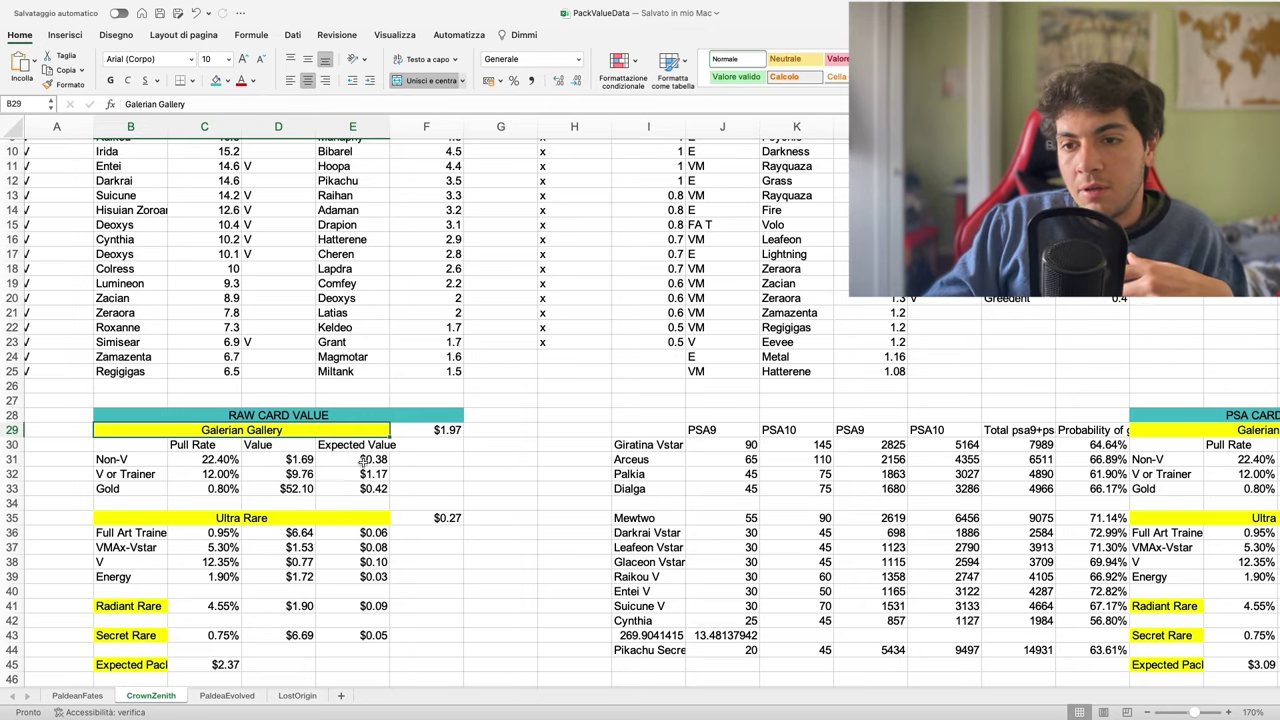
Go back to the Galerian Gallery card list and check the values of Darkrai, Suicune and Hisuian Zoroark.
scroll(360, 460, up, 3)
scroll(368, 467, up, 5)
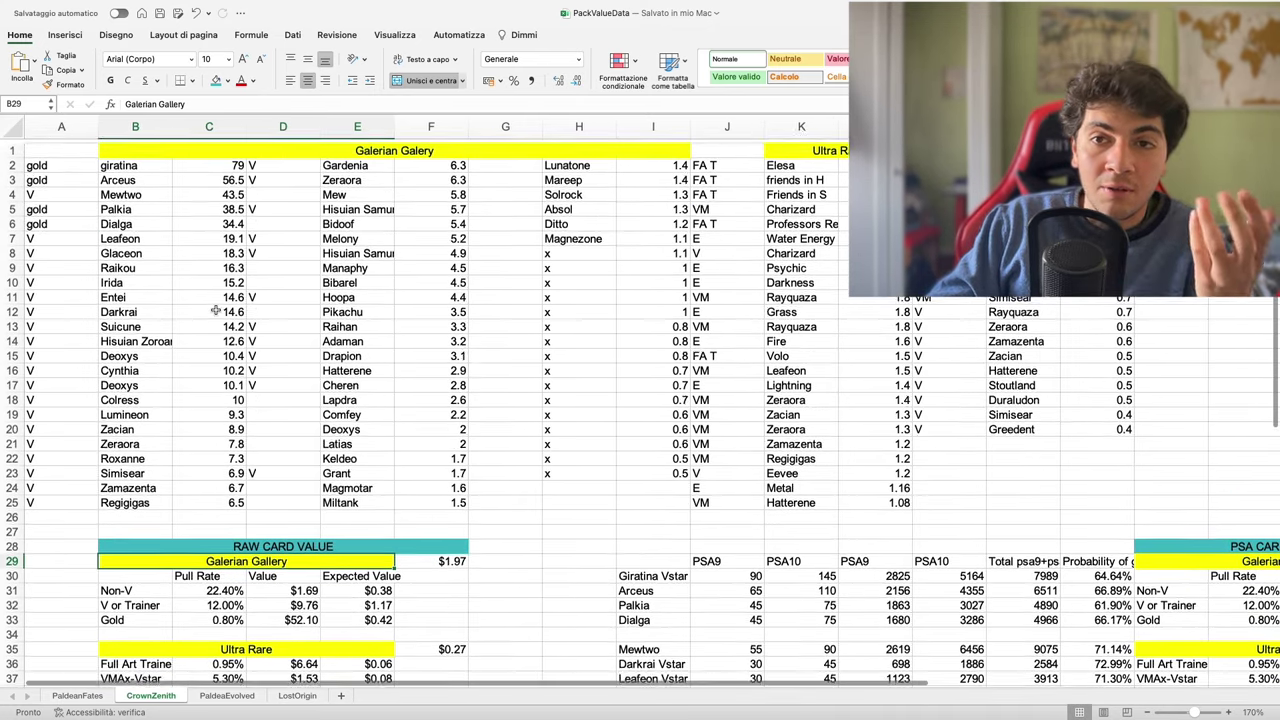
click(215, 309)
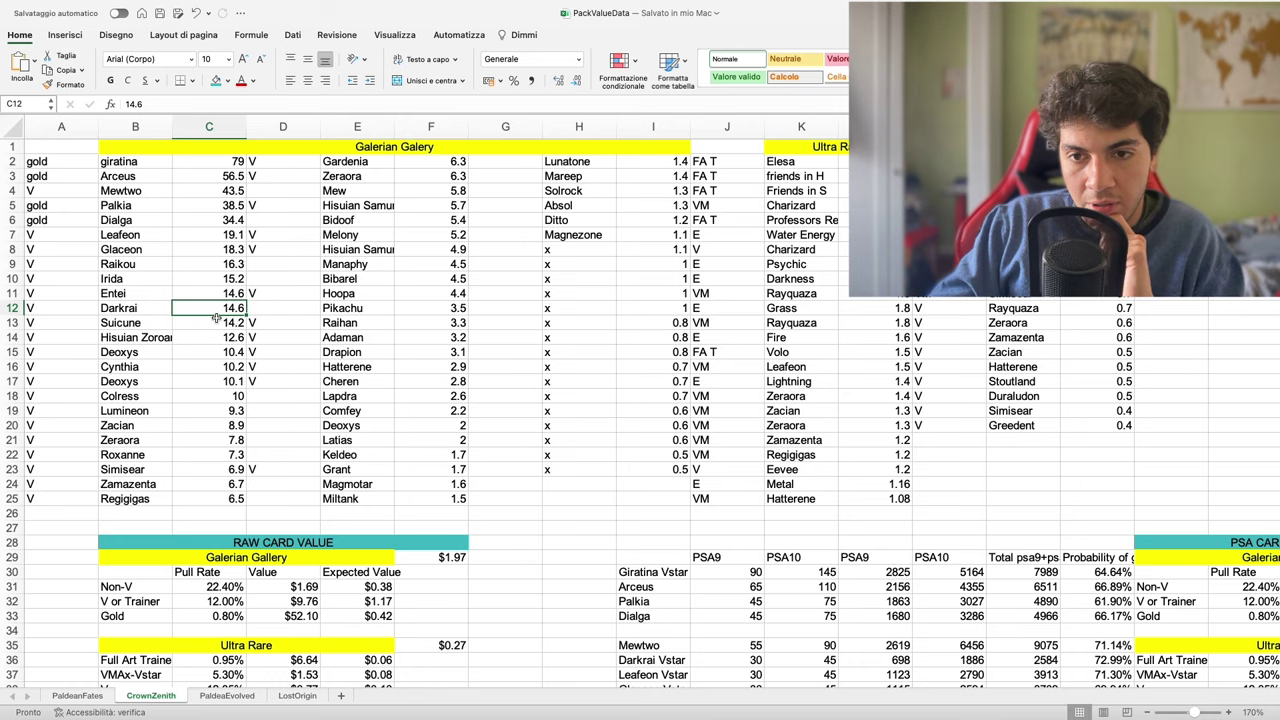
click(215, 323)
click(215, 338)
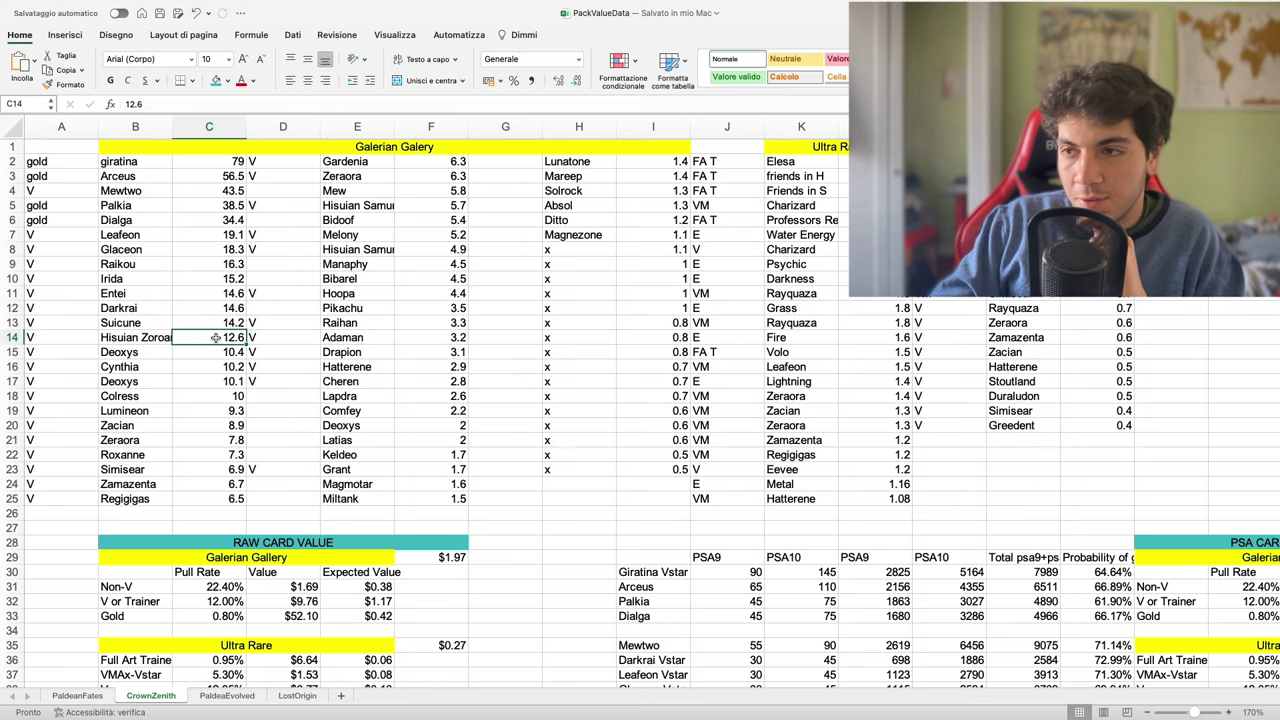
Recheck the Galerian Gallery expected value in F29 against the individual Colress and Deoxys card entries.
scroll(215, 338, down, 5)
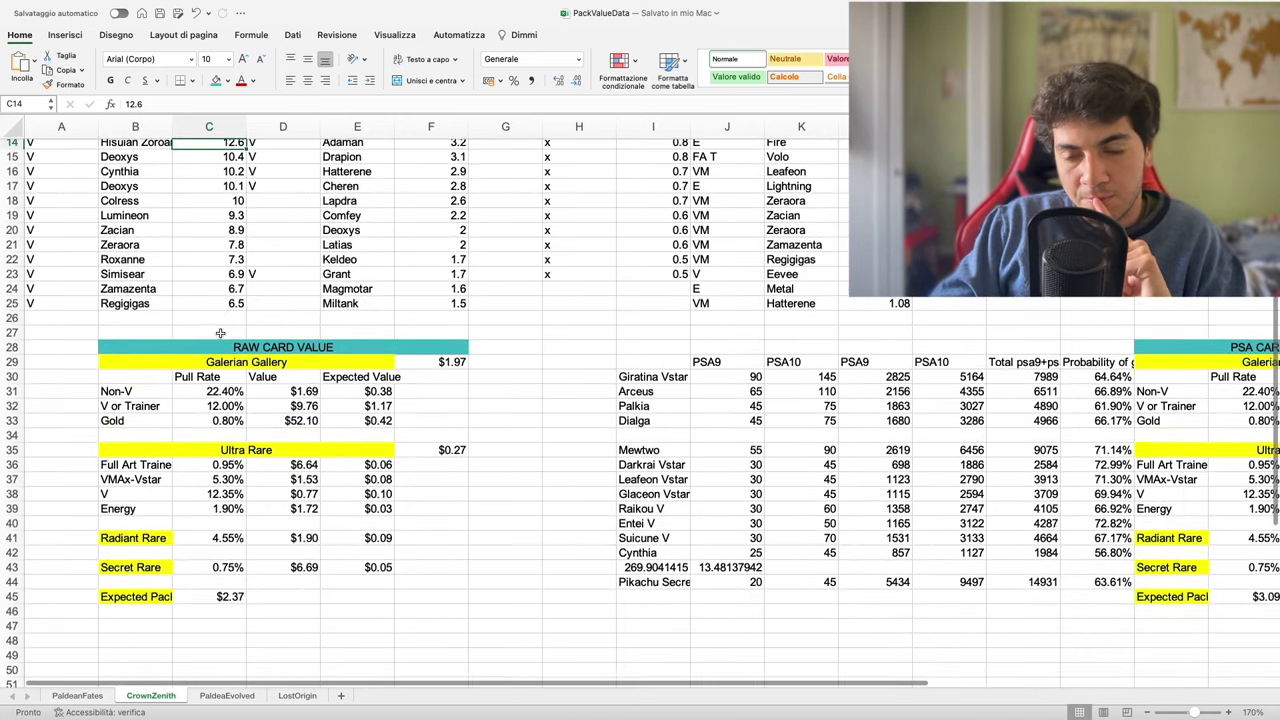
click(438, 353)
scroll(438, 355, up, 5)
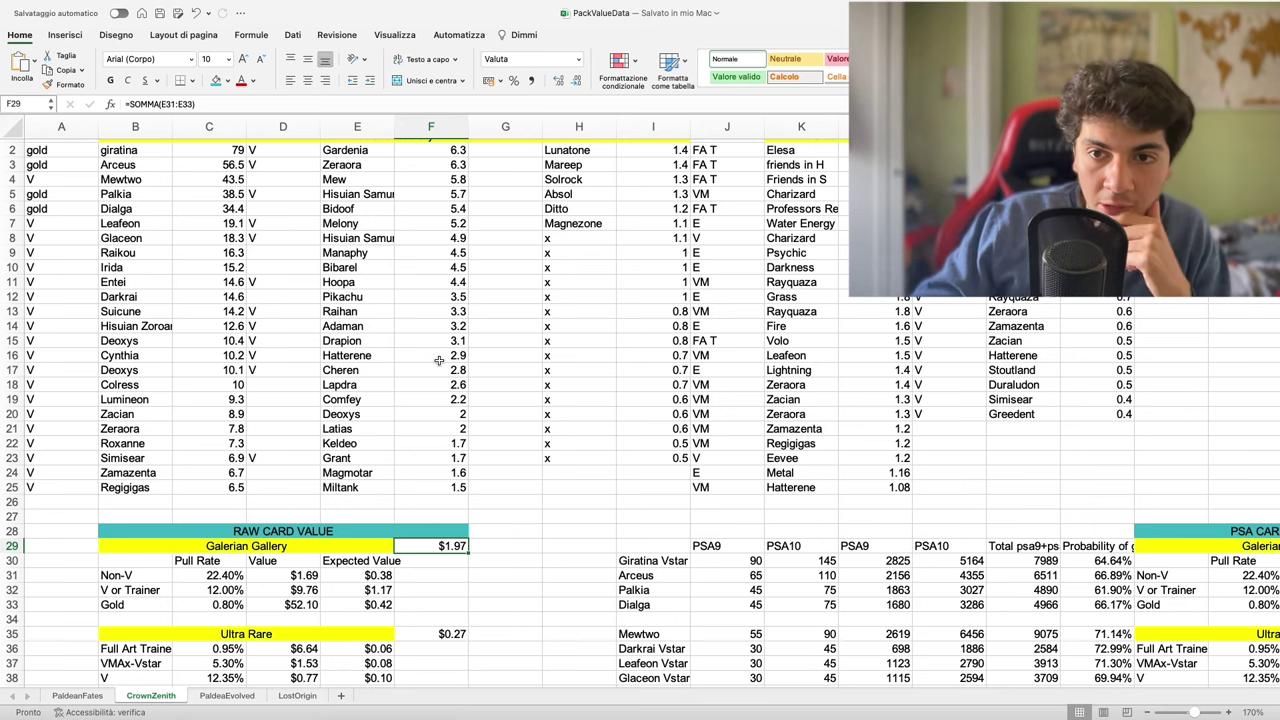
click(236, 384)
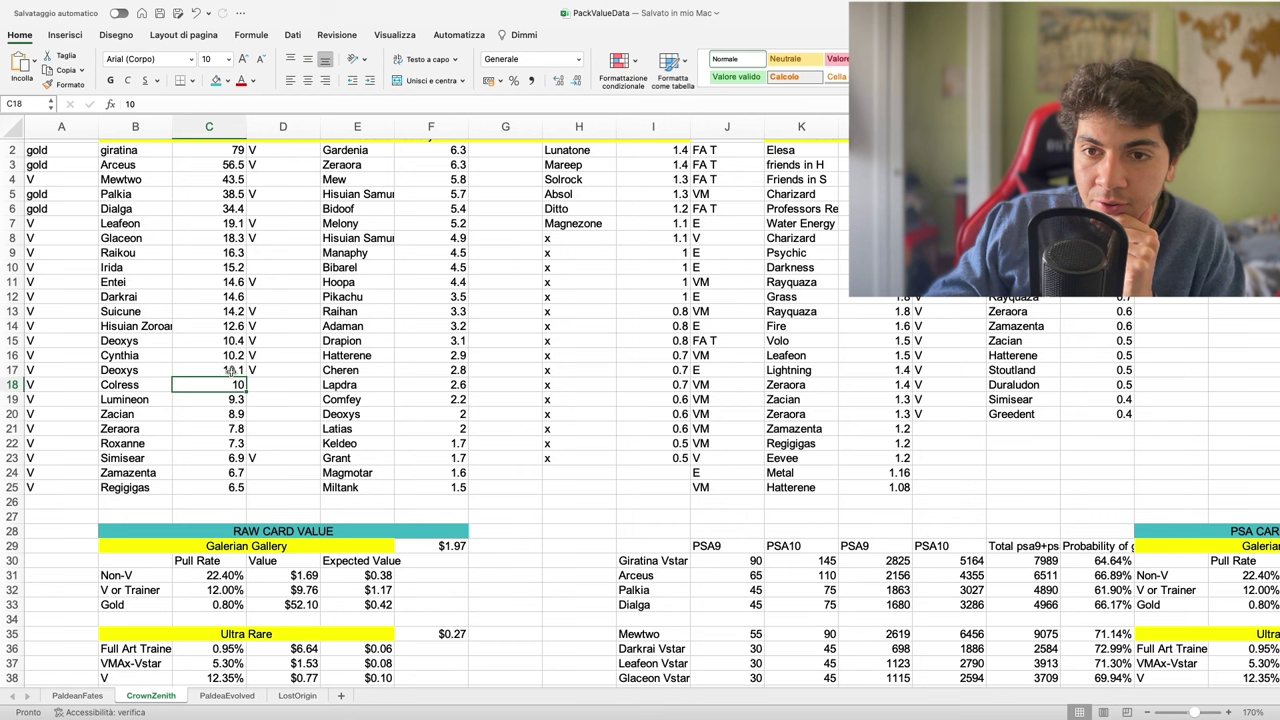
drag(84, 370, 283, 370)
click(283, 370)
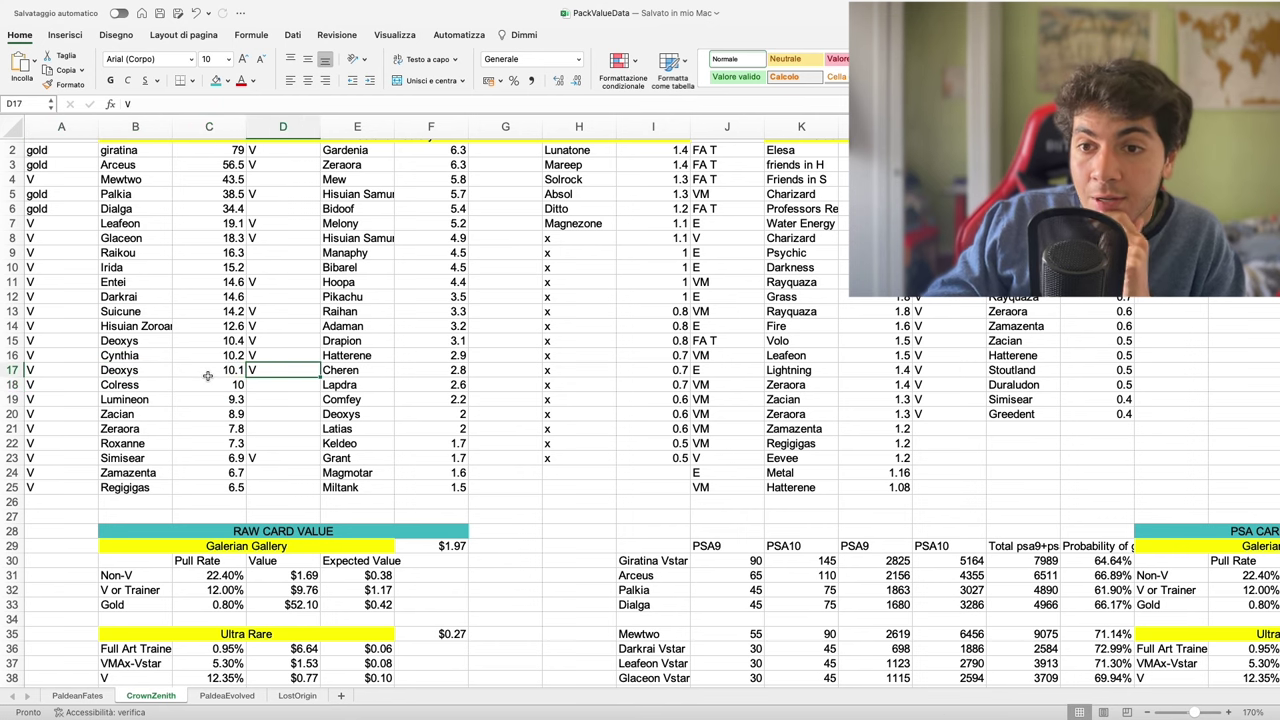
Review the card list and the raw value table, and inspect the average formula behind the Non-V value in D31.
scroll(210, 376, down, 5)
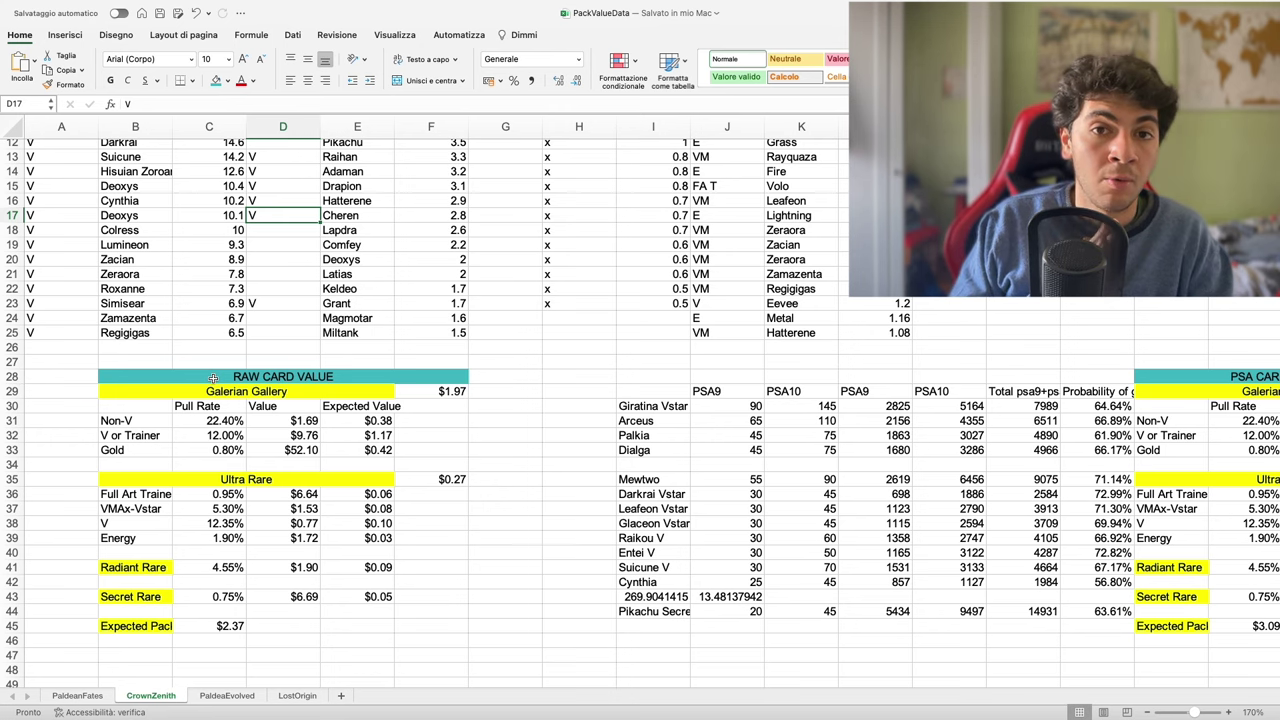
scroll(284, 460, down, 2)
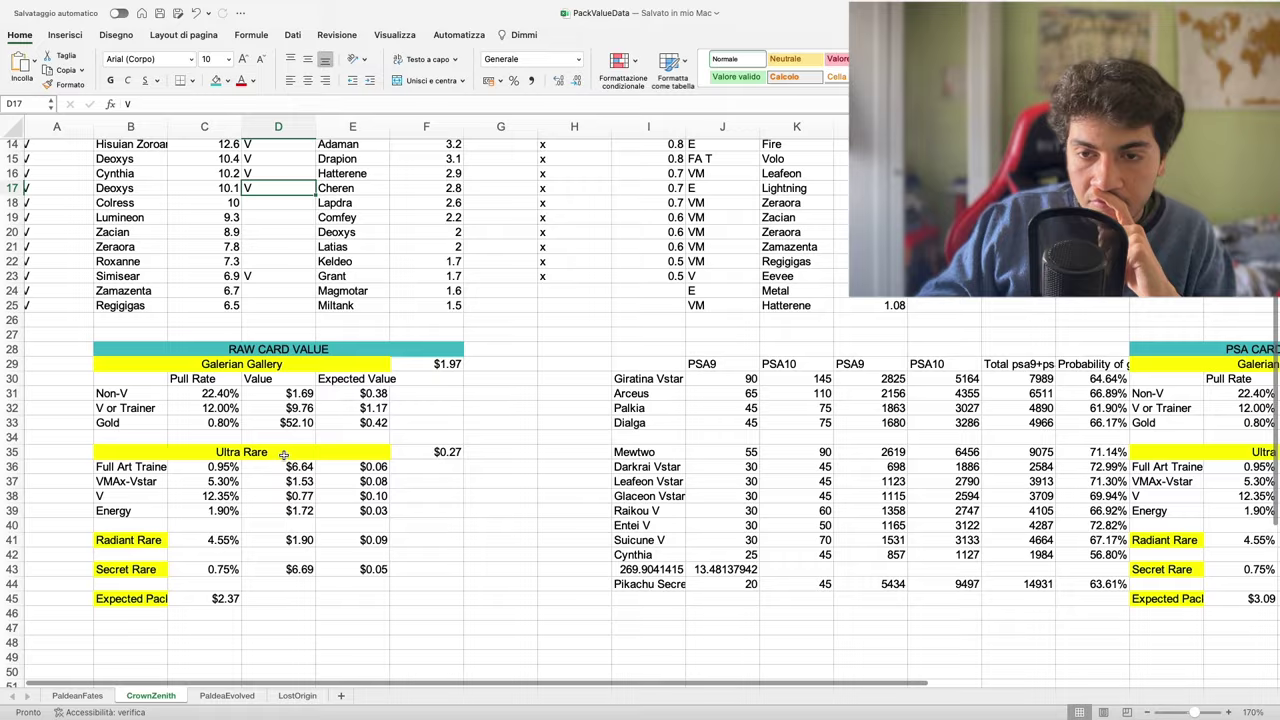
scroll(284, 457, up, 10)
scroll(284, 455, down, 5)
click(272, 373)
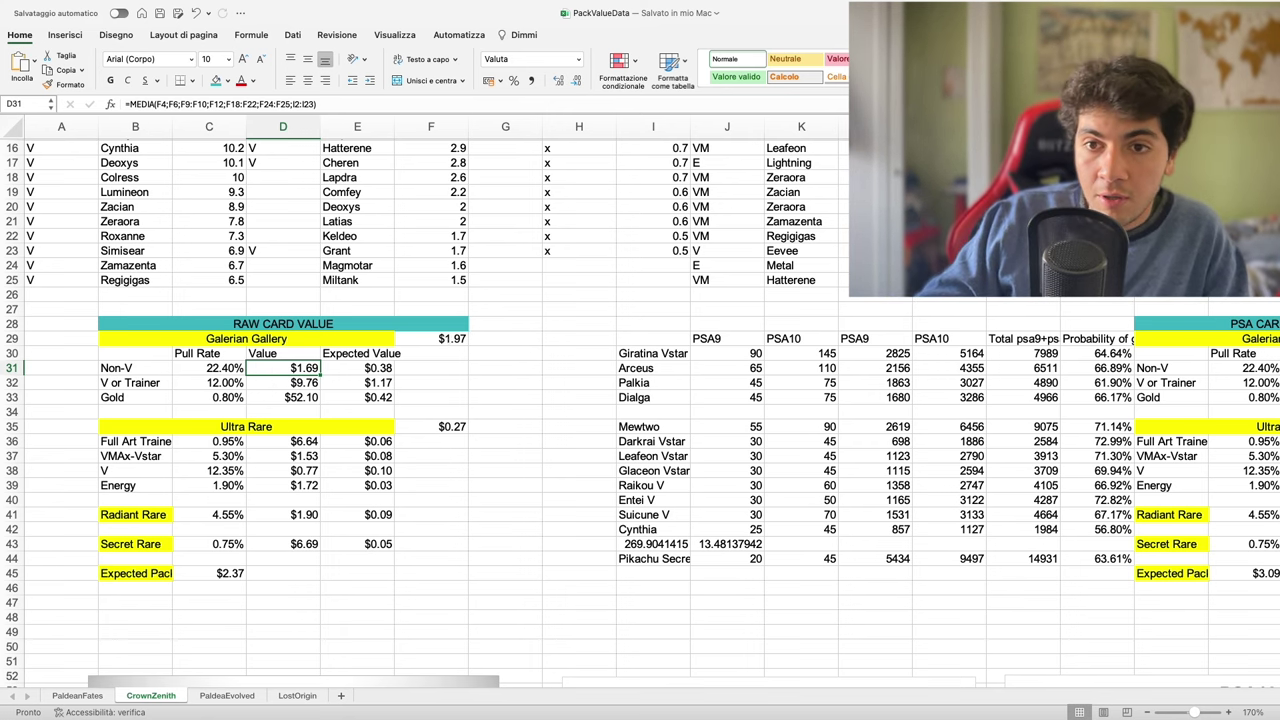
Inspect the raw expected value formulas for Galerian Gallery, Ultra Rare, Radiant Rare, Secret Rare and the whole pack.
click(443, 340)
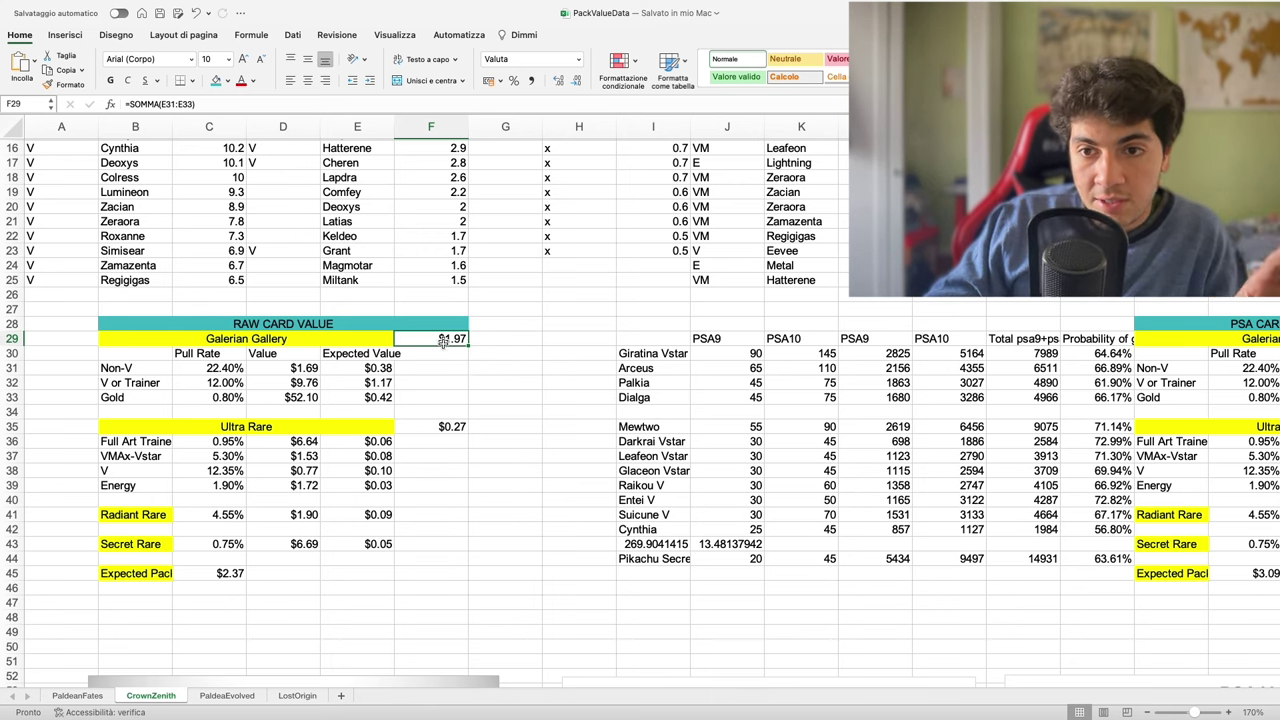
click(436, 426)
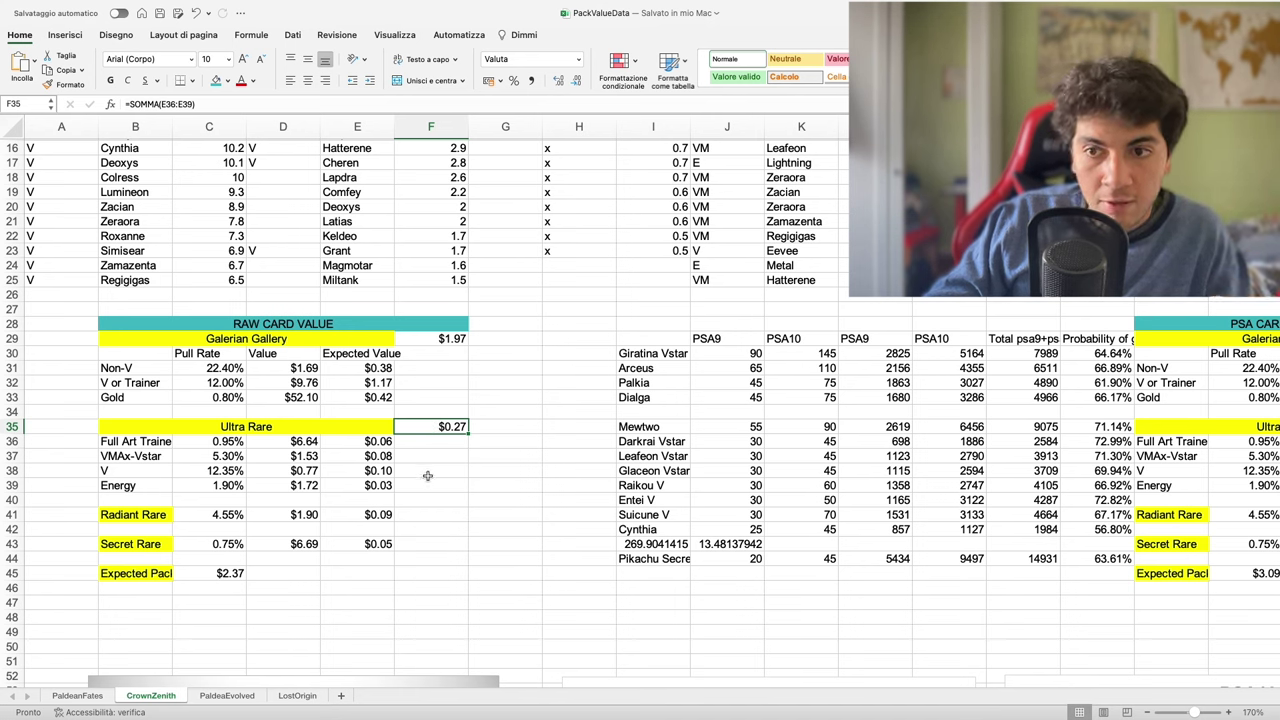
click(376, 514)
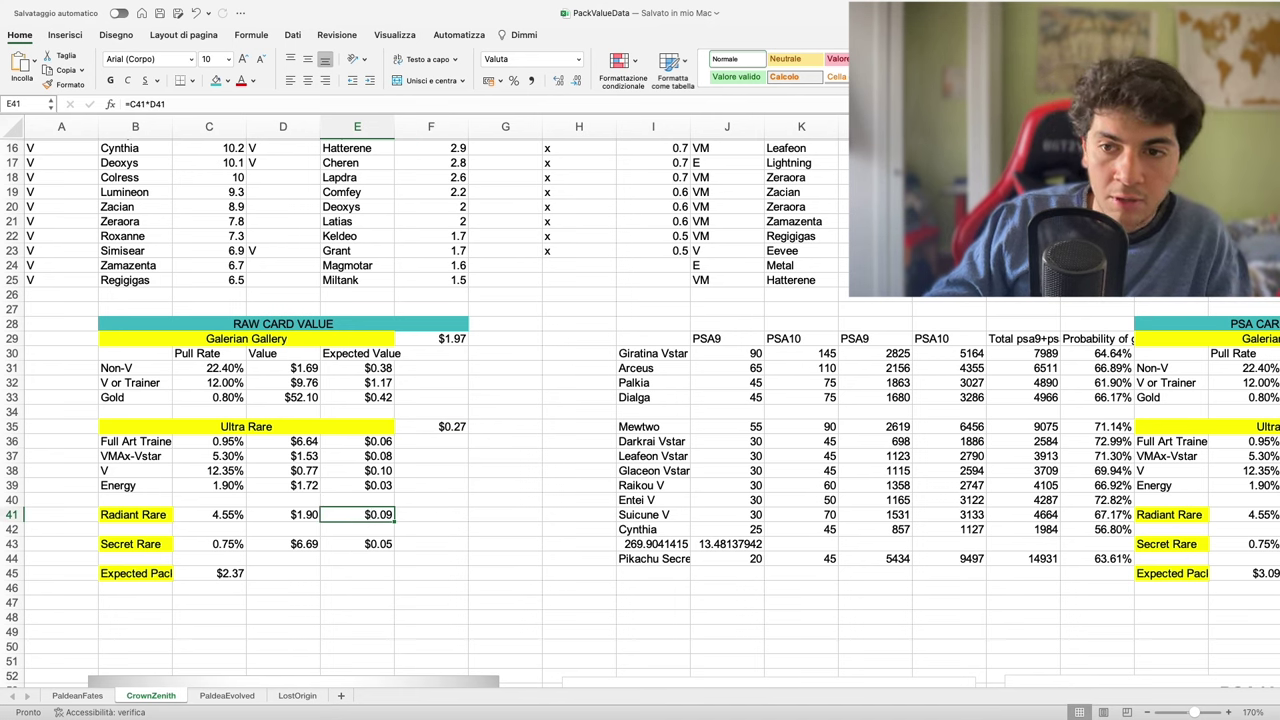
click(356, 545)
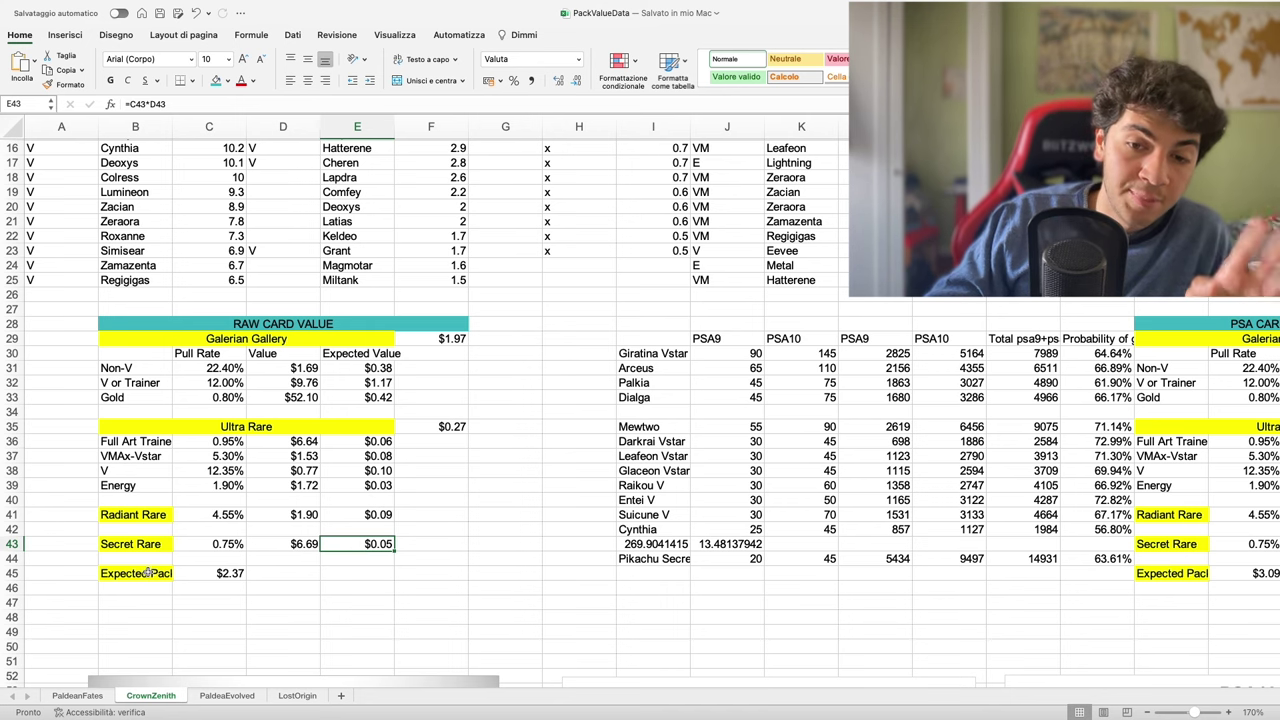
click(226, 575)
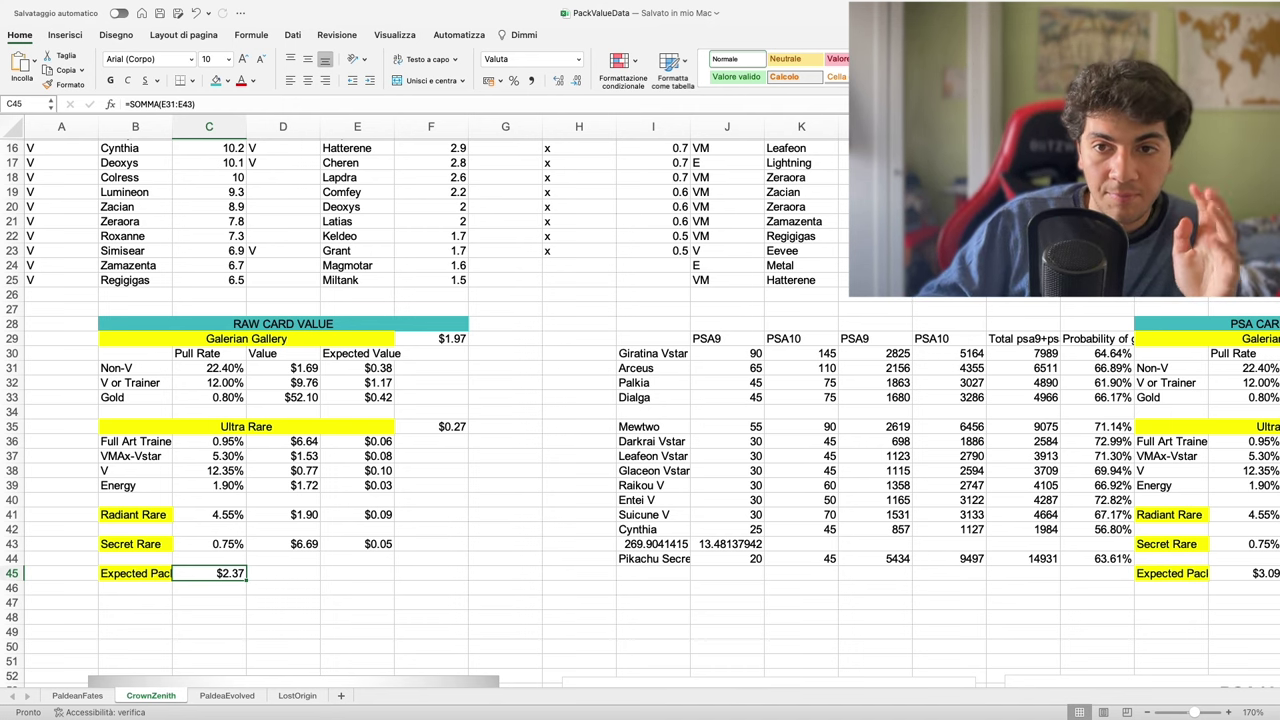
click(283, 323)
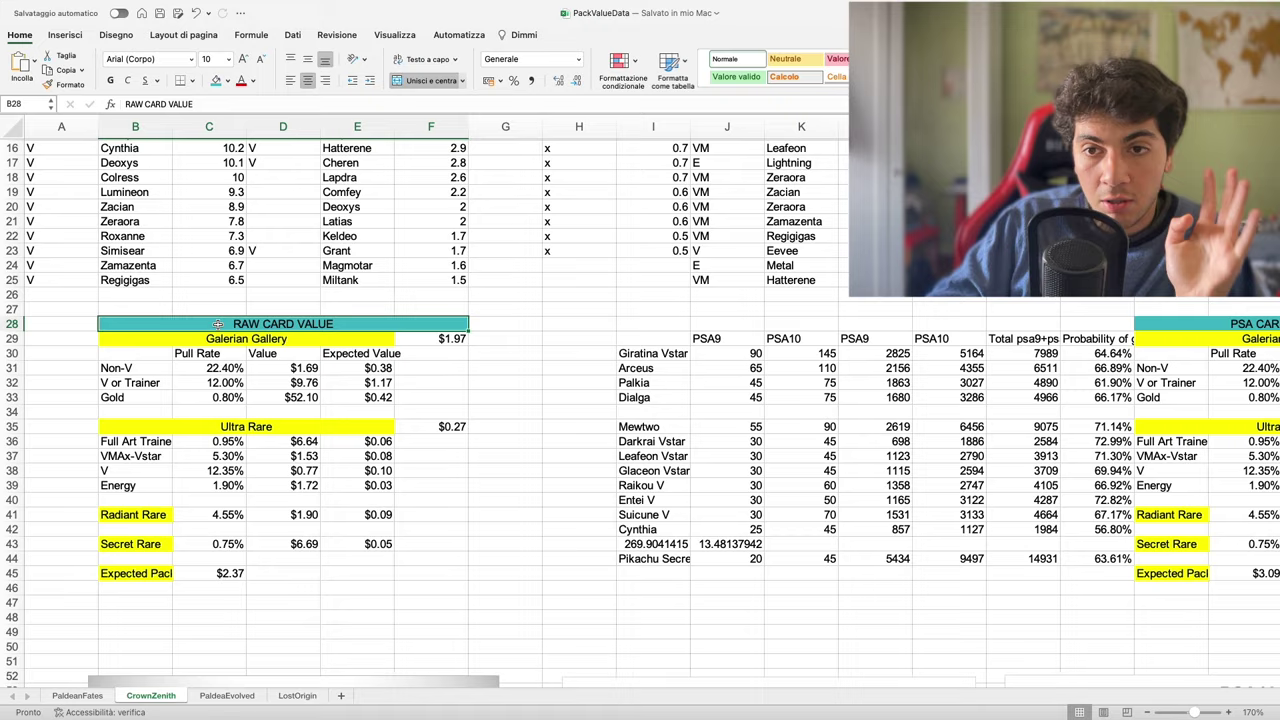
Zoom the sheet to 180% and examine the PSA section, highlighting the graded cards in I30:I44 and the PSA9 and PSA10 headers in J29:M29.
scroll(213, 326, up, 5)
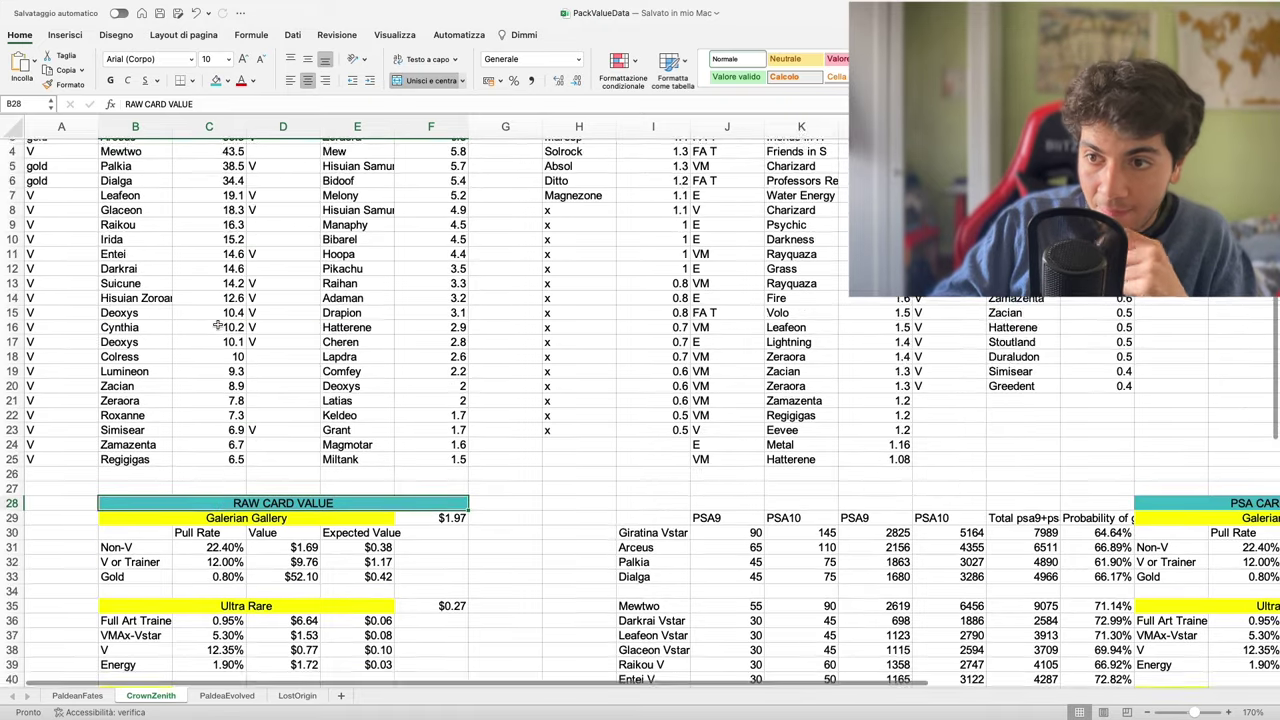
scroll(213, 326, right, 5)
scroll(213, 326, down, 2)
scroll(213, 326, down, 4)
scroll(213, 326, right, 1)
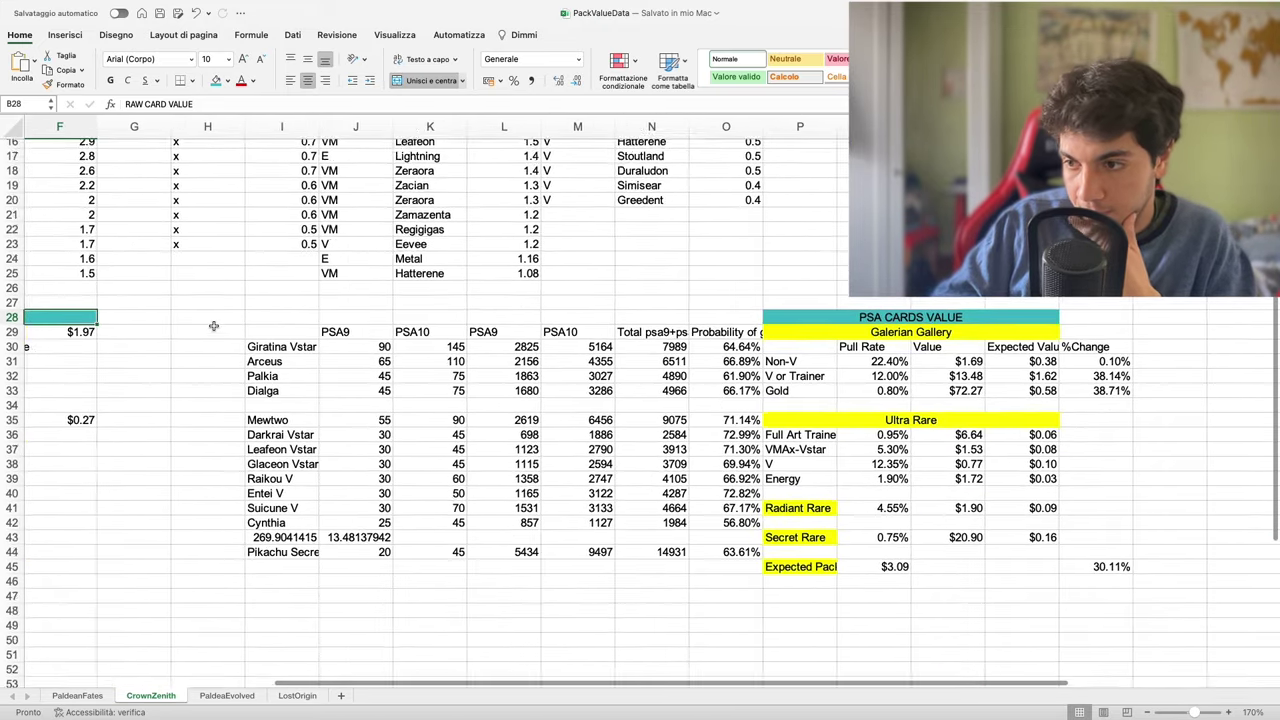
click(1229, 712)
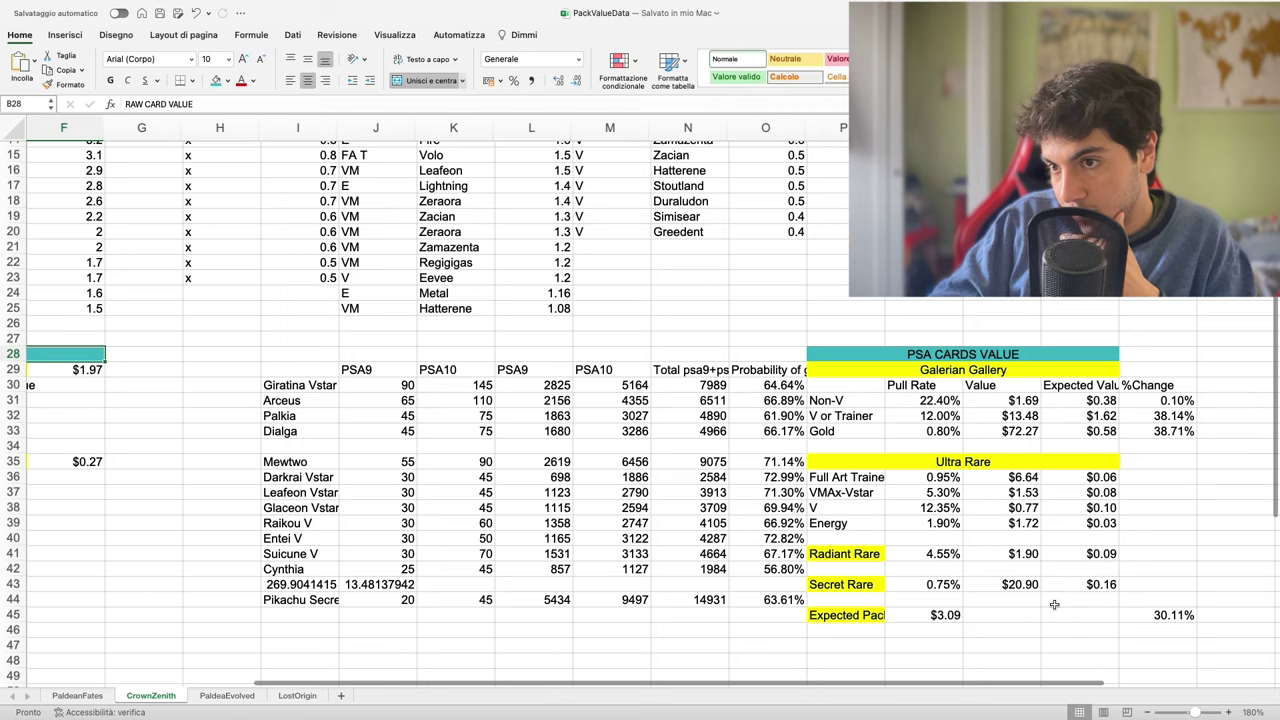
scroll(901, 506, down, 2)
scroll(901, 506, right, 1)
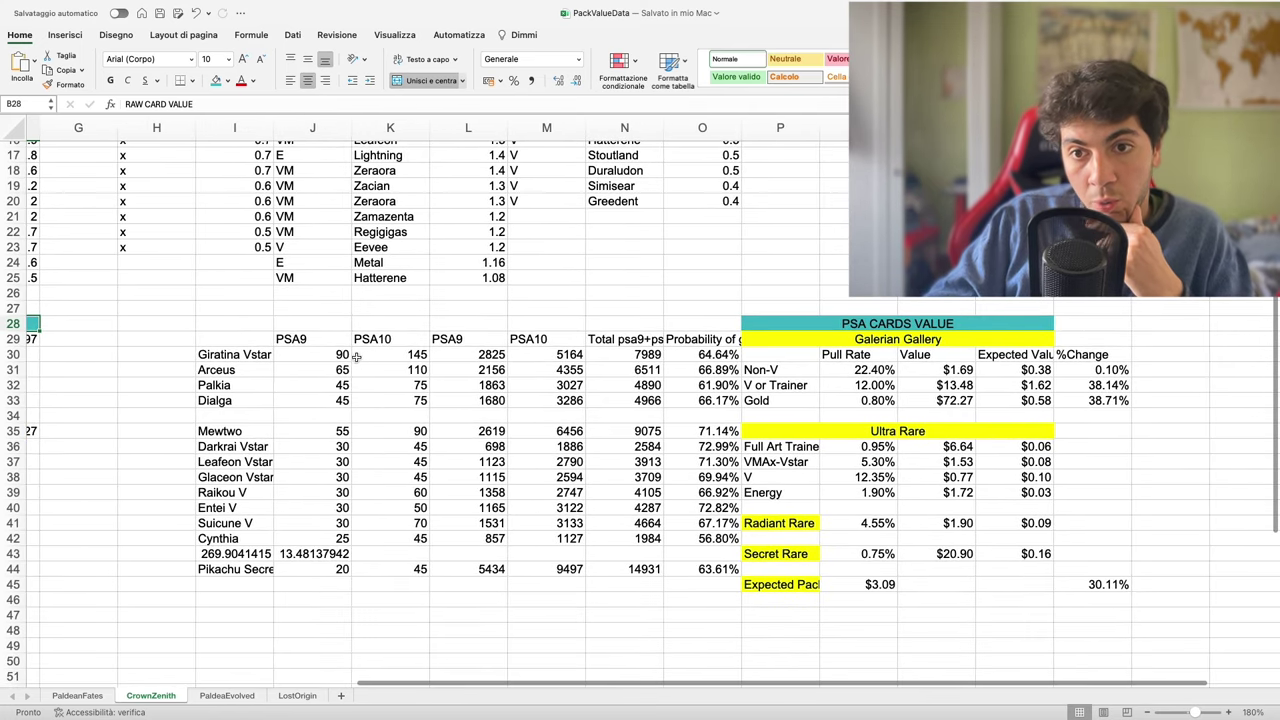
drag(234, 354, 234, 569)
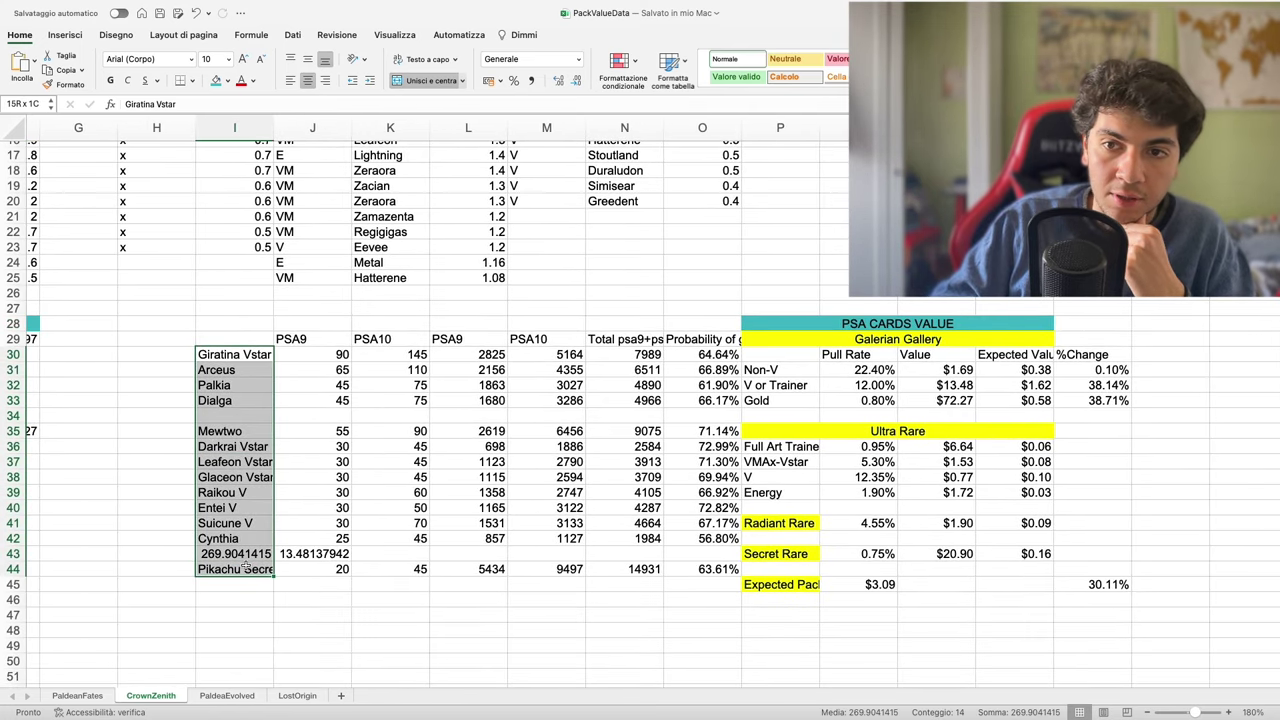
drag(306, 339, 544, 332)
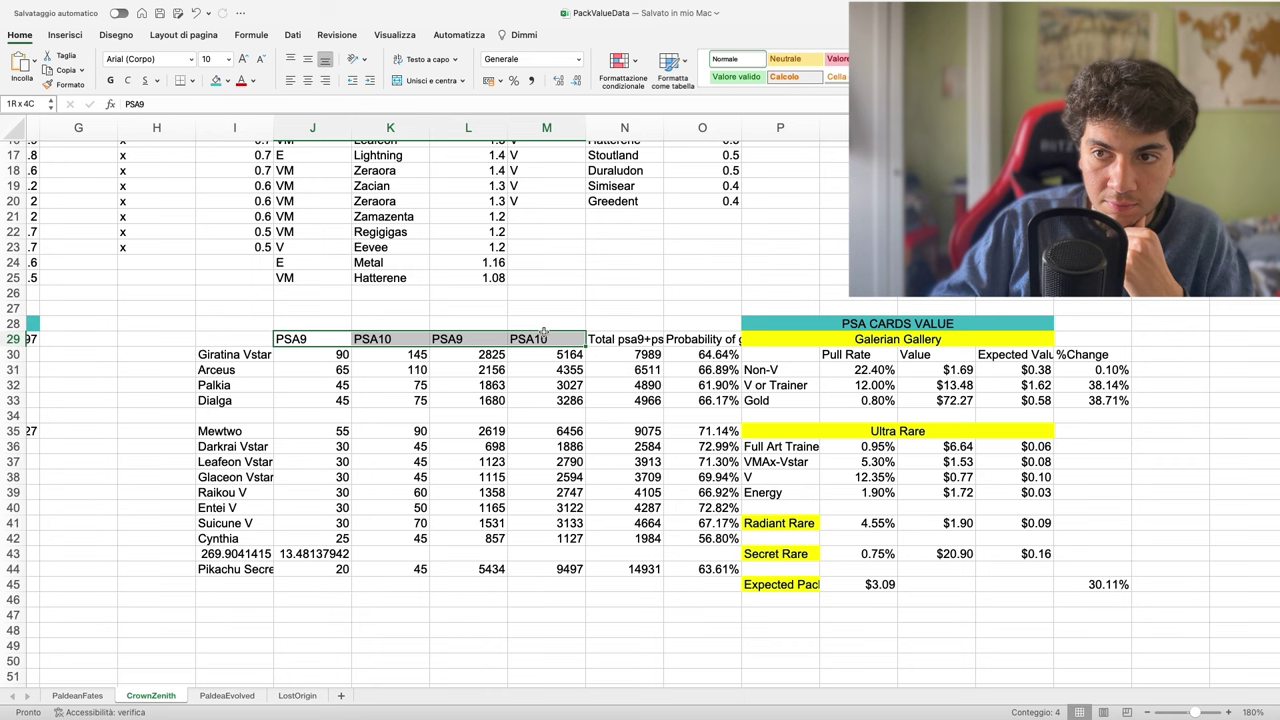
Examine the Giratina Vstar PSA9 and PSA10 population counts in L30:M30, highlighting the two cells together.
click(544, 336)
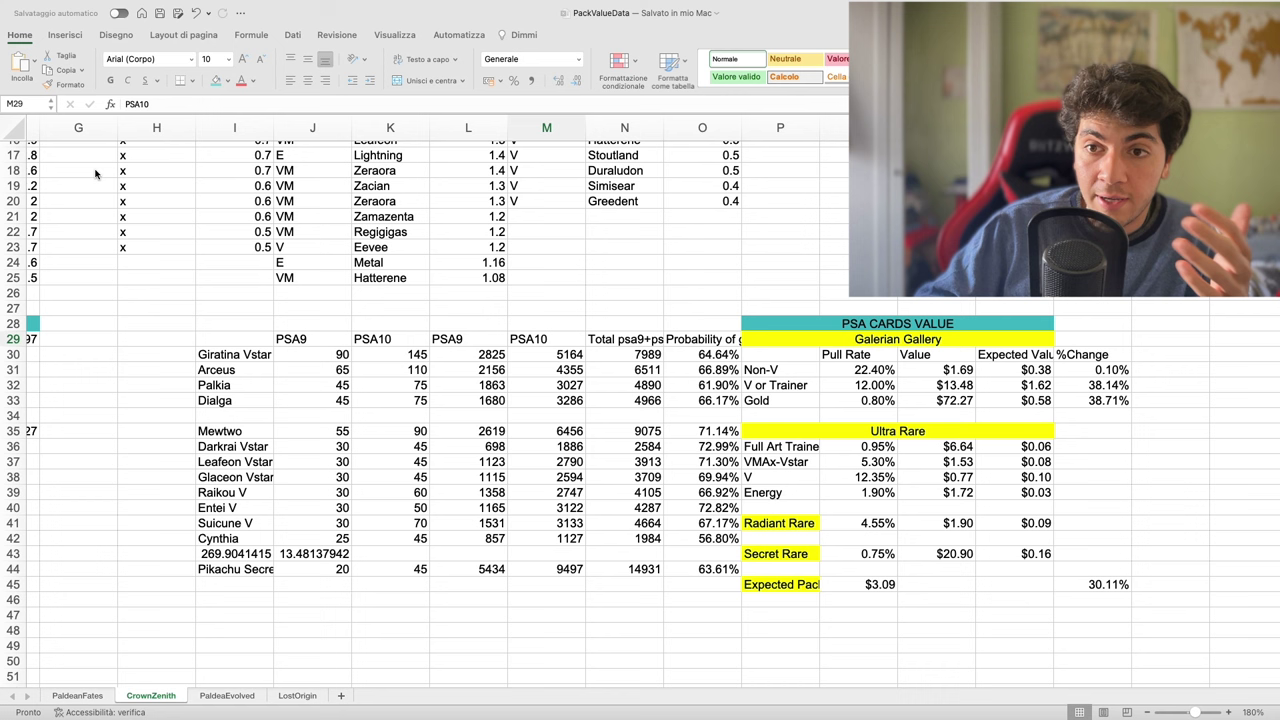
click(200, 303)
click(200, 303)
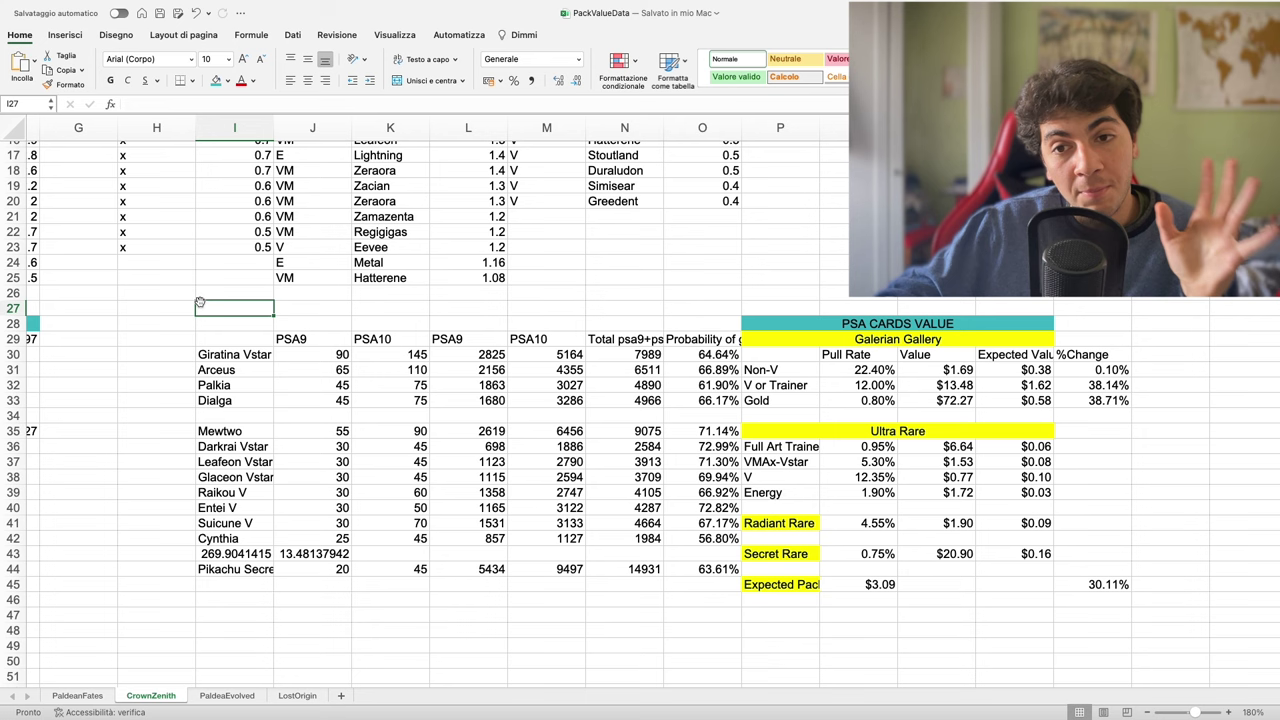
drag(452, 353, 563, 354)
click(563, 354)
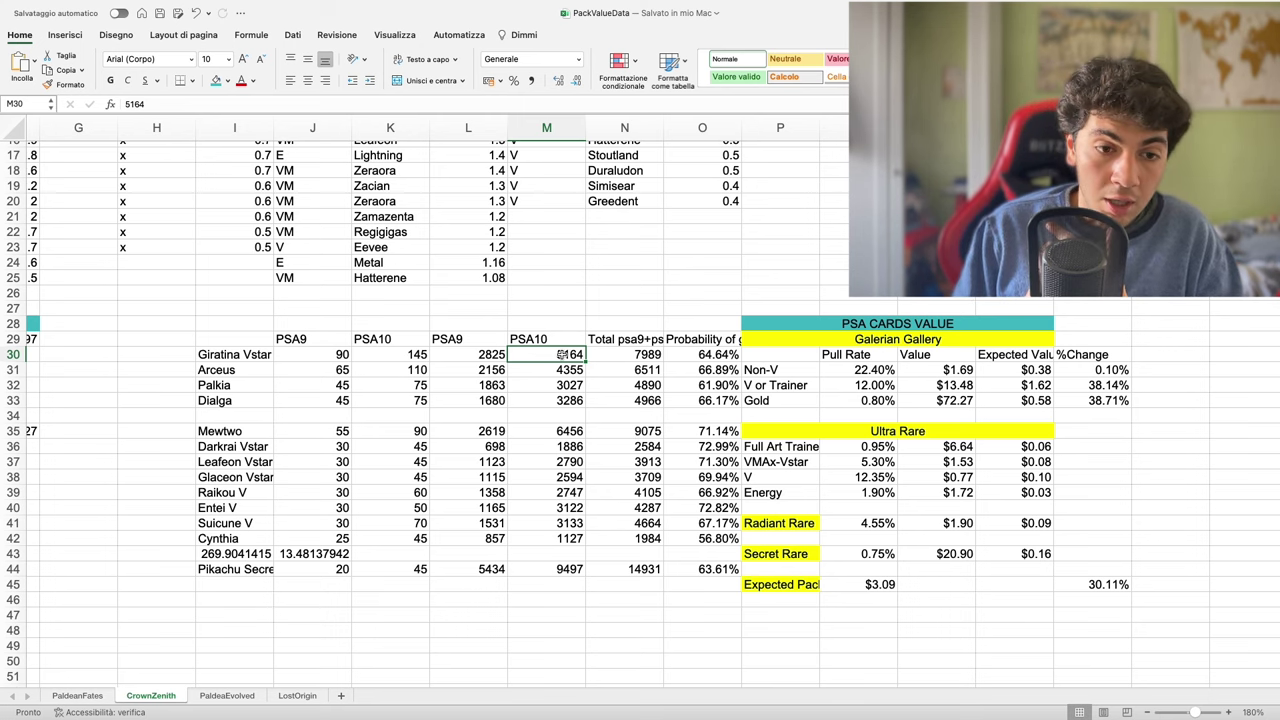
drag(480, 354, 562, 354)
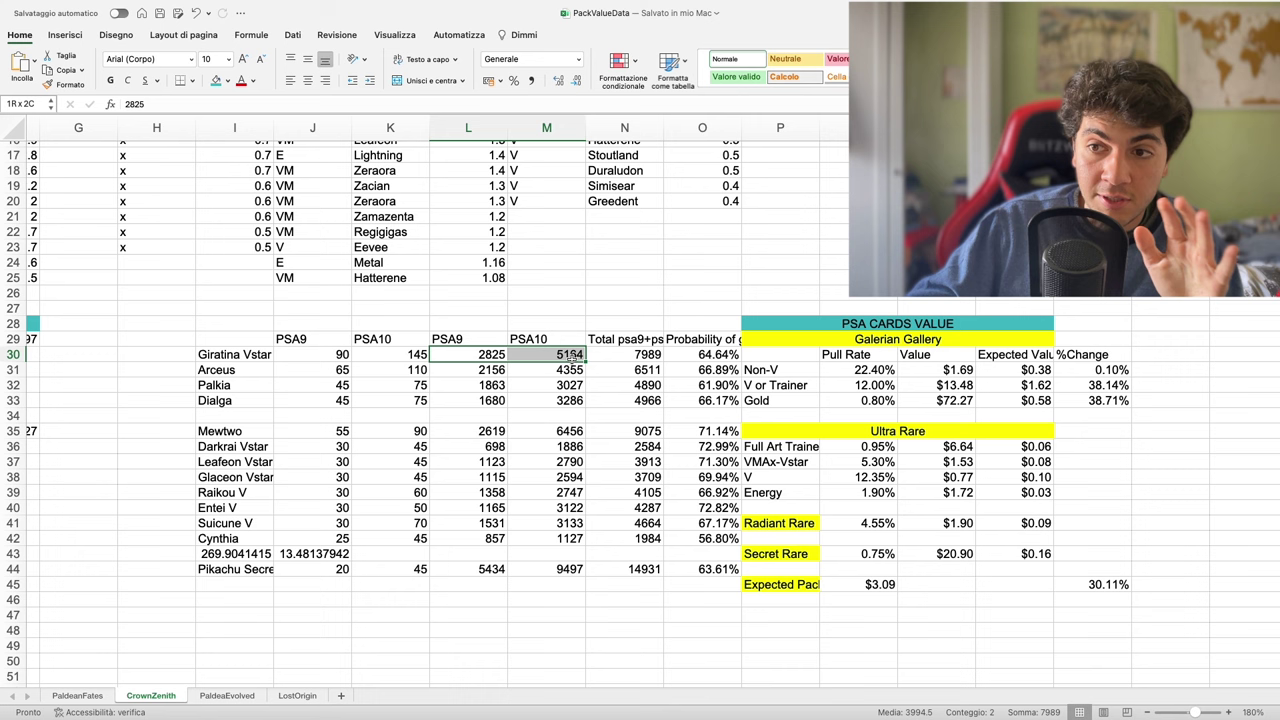
click(562, 354)
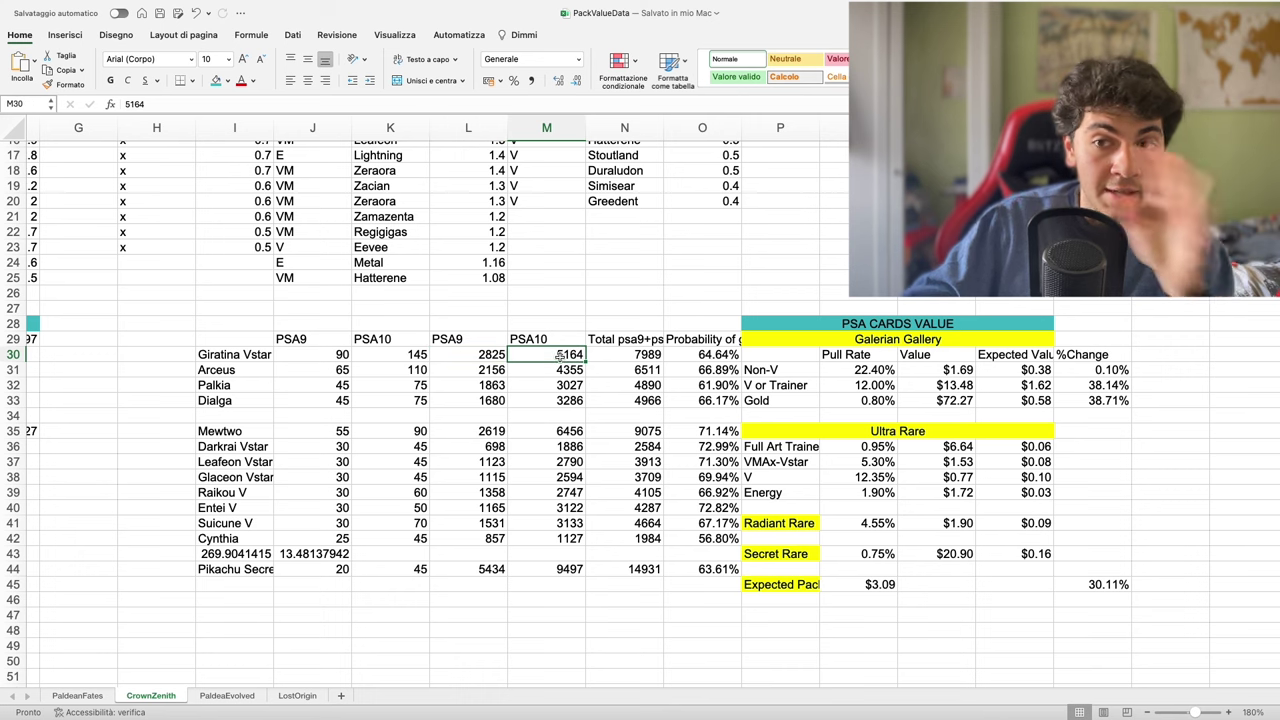
Inspect the Giratina Vstar grade-10 probability formula in O30 and read the full column header in O29.
click(244, 360)
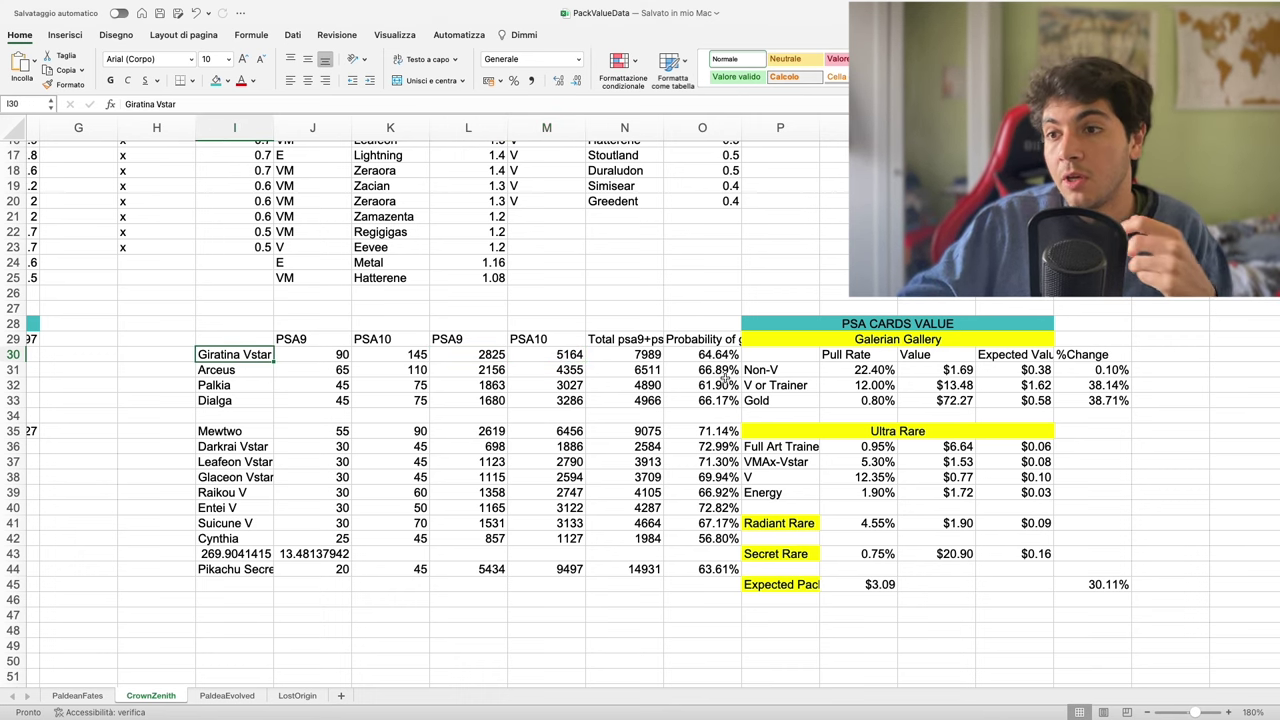
click(706, 357)
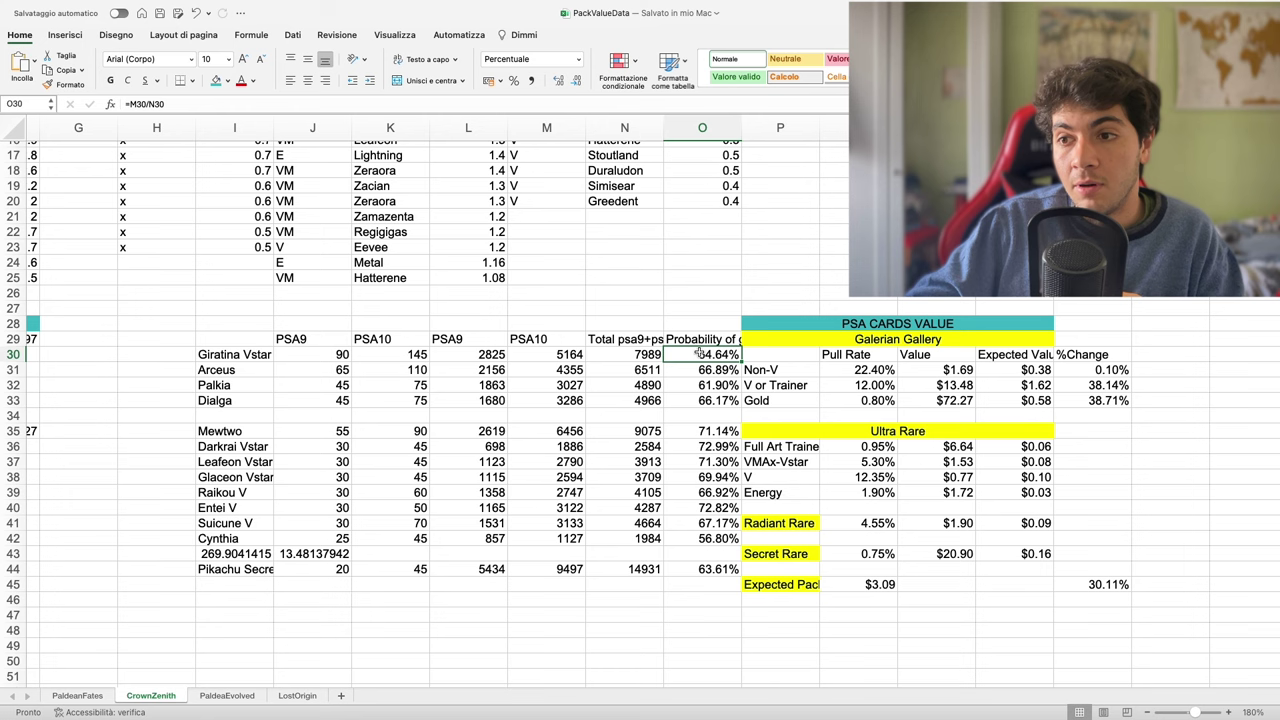
click(689, 338)
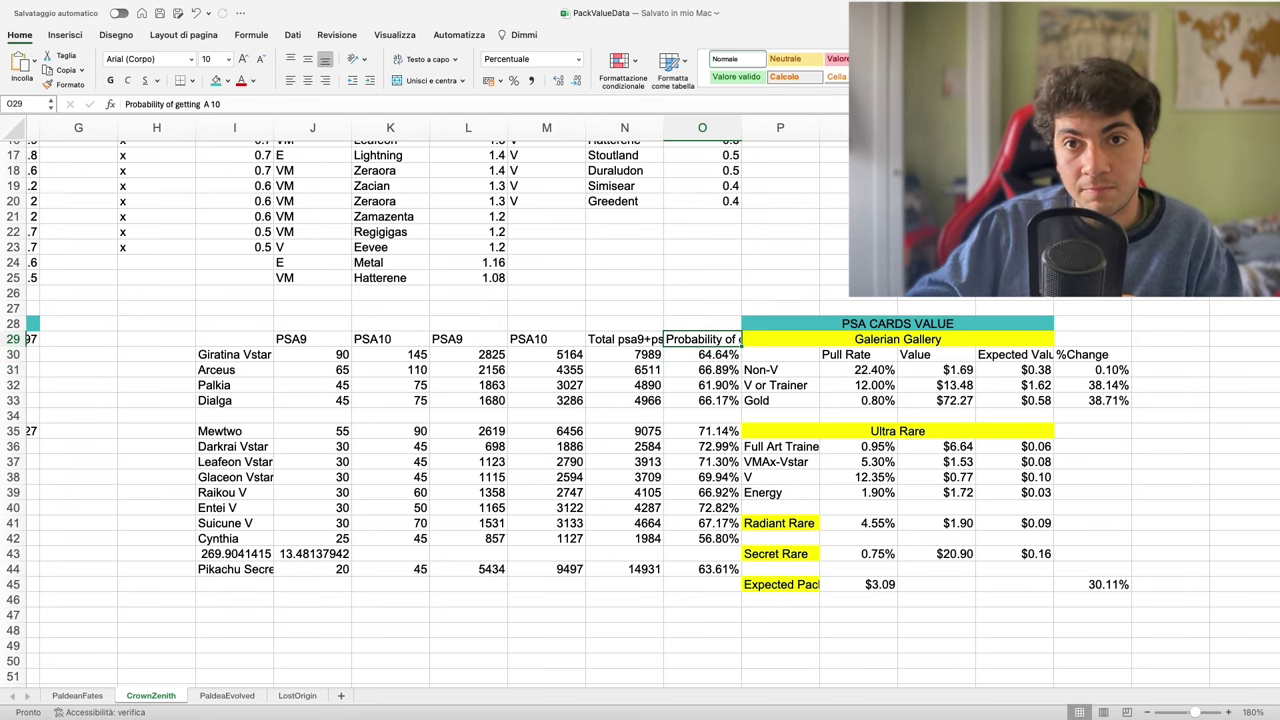
drag(126, 104, 222, 104)
click(707, 358)
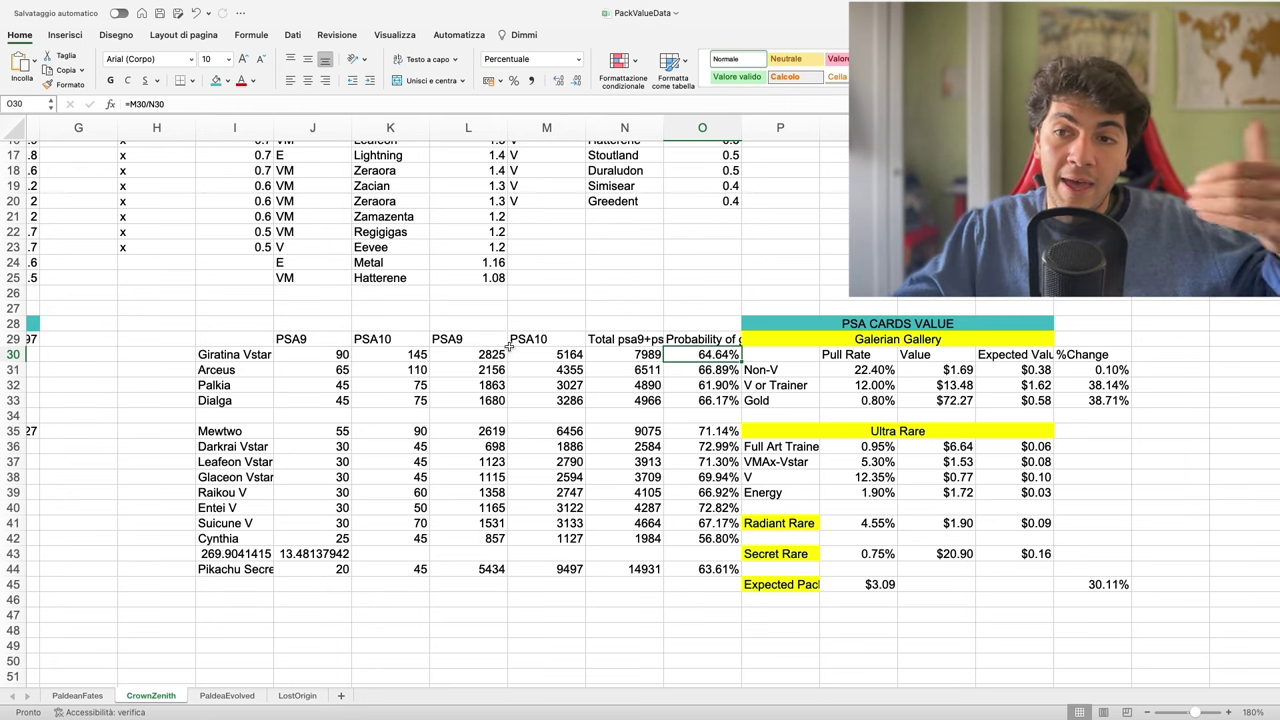
Highlight the Giratina Vstar PSA9 and PSA10 counts with their headers, extending the row 30 selection to the combined total in N30.
drag(463, 356, 537, 356)
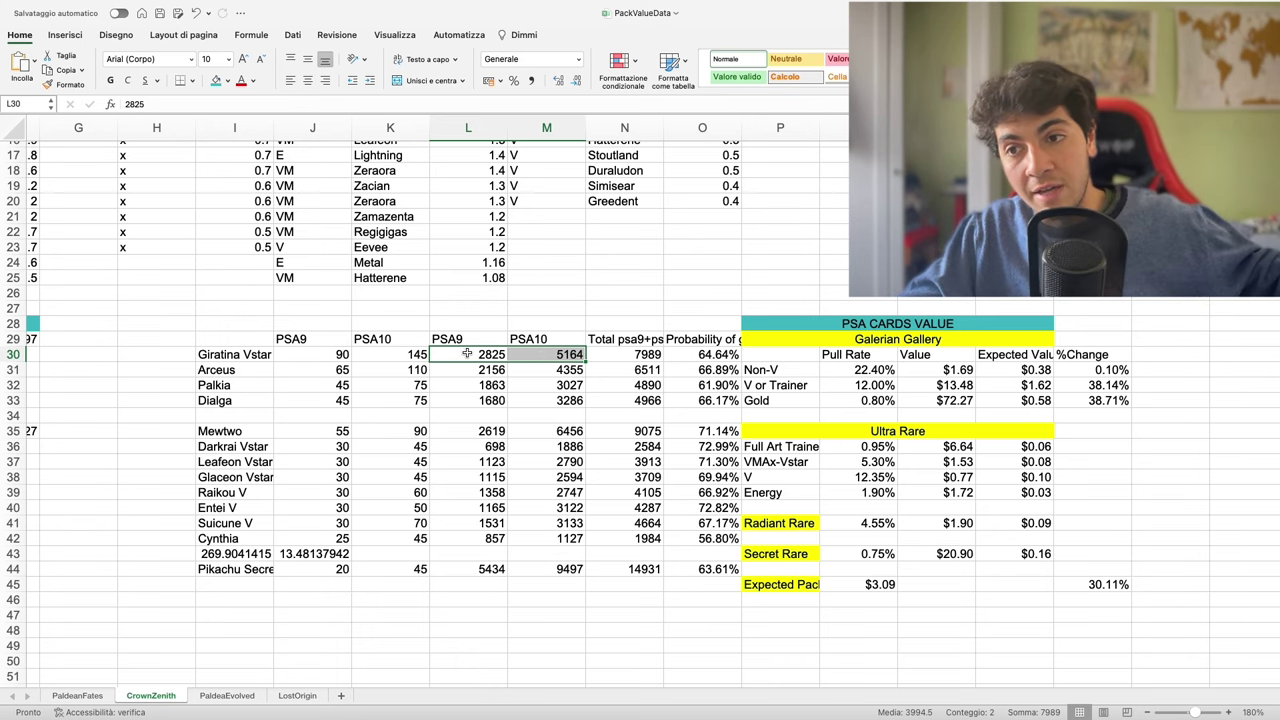
drag(467, 354, 560, 355)
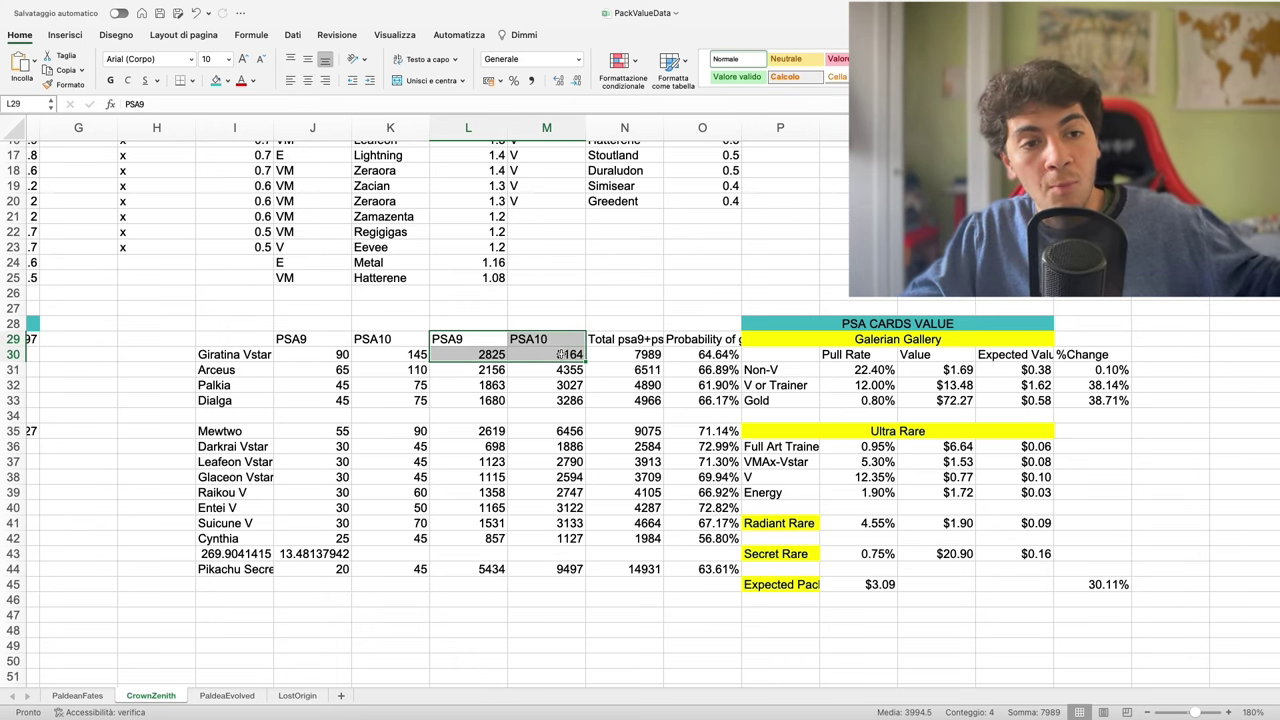
click(562, 354)
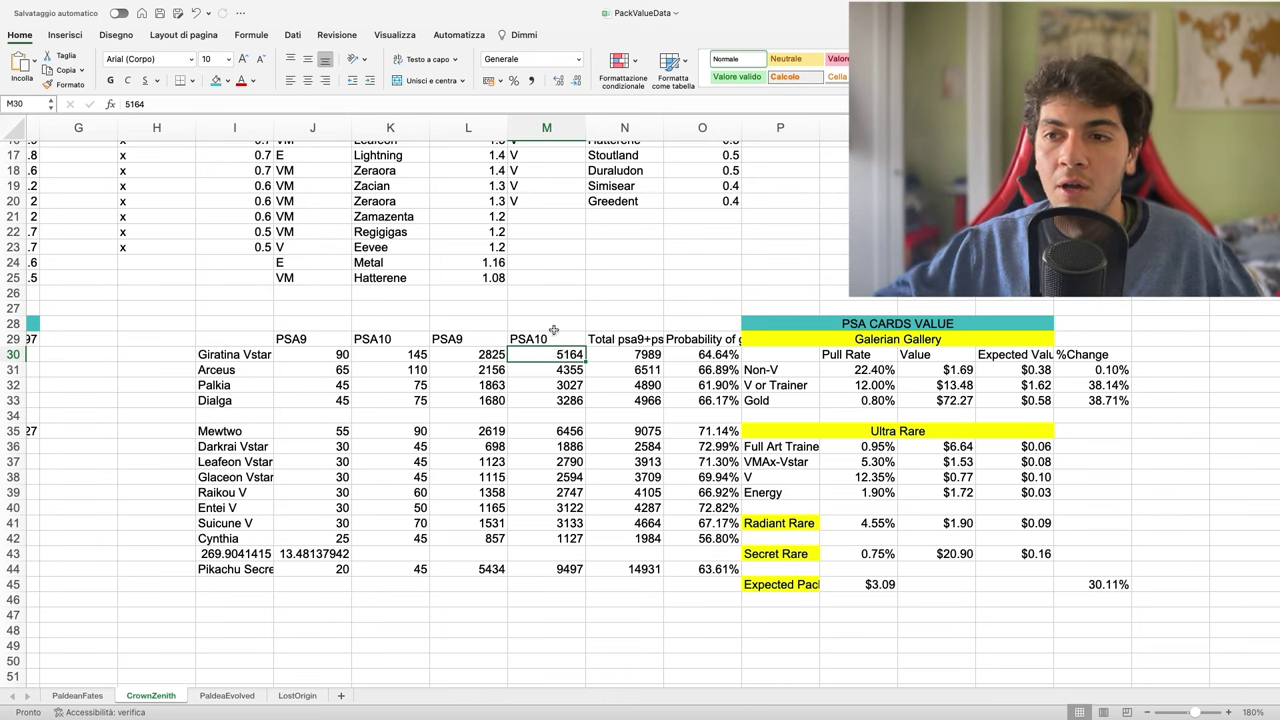
click(549, 313)
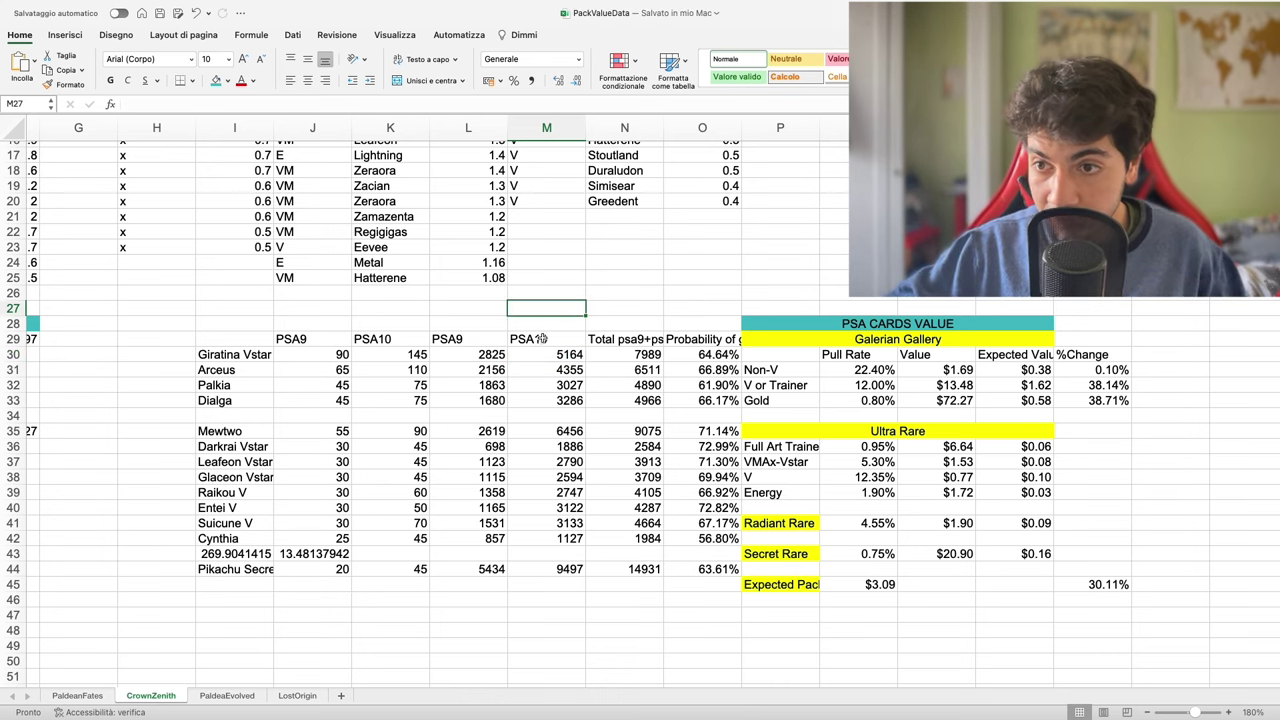
drag(440, 354, 618, 362)
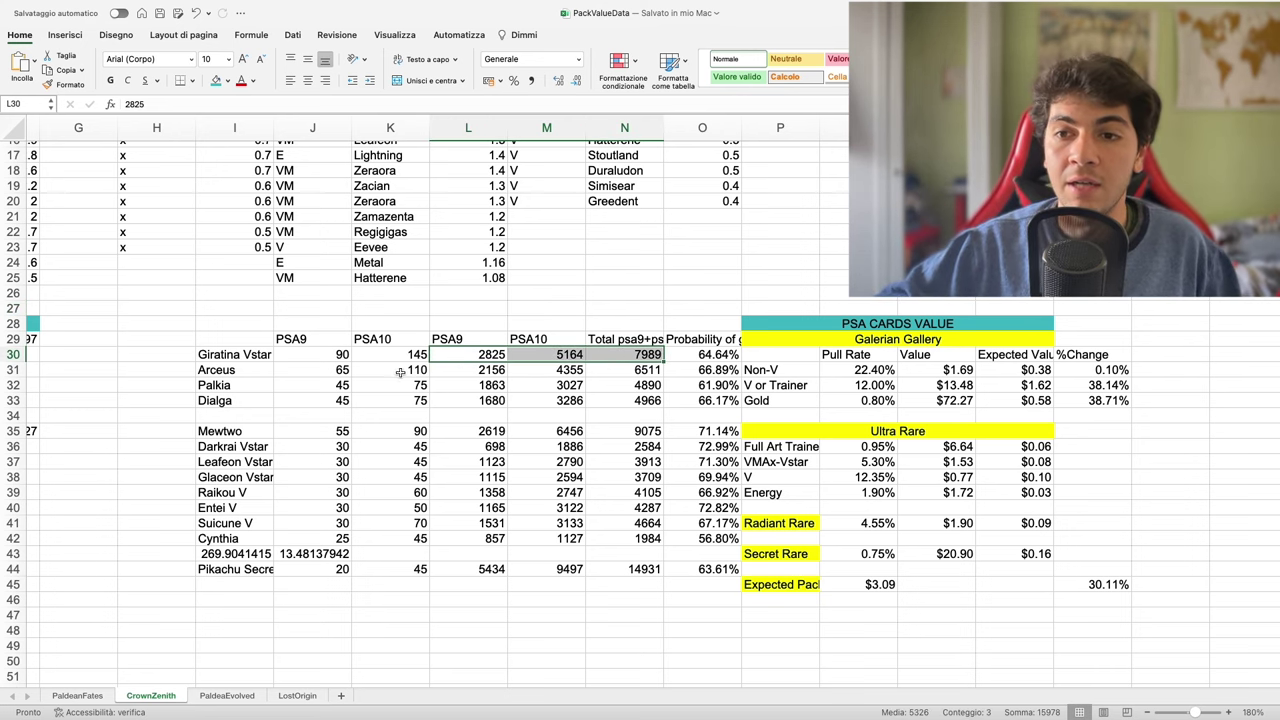
Review the PSA9 and PSA10 prices in J30:K44, highlighting the PSA10 prices of the four gold cards in K30:K33.
drag(340, 357, 418, 569)
click(418, 569)
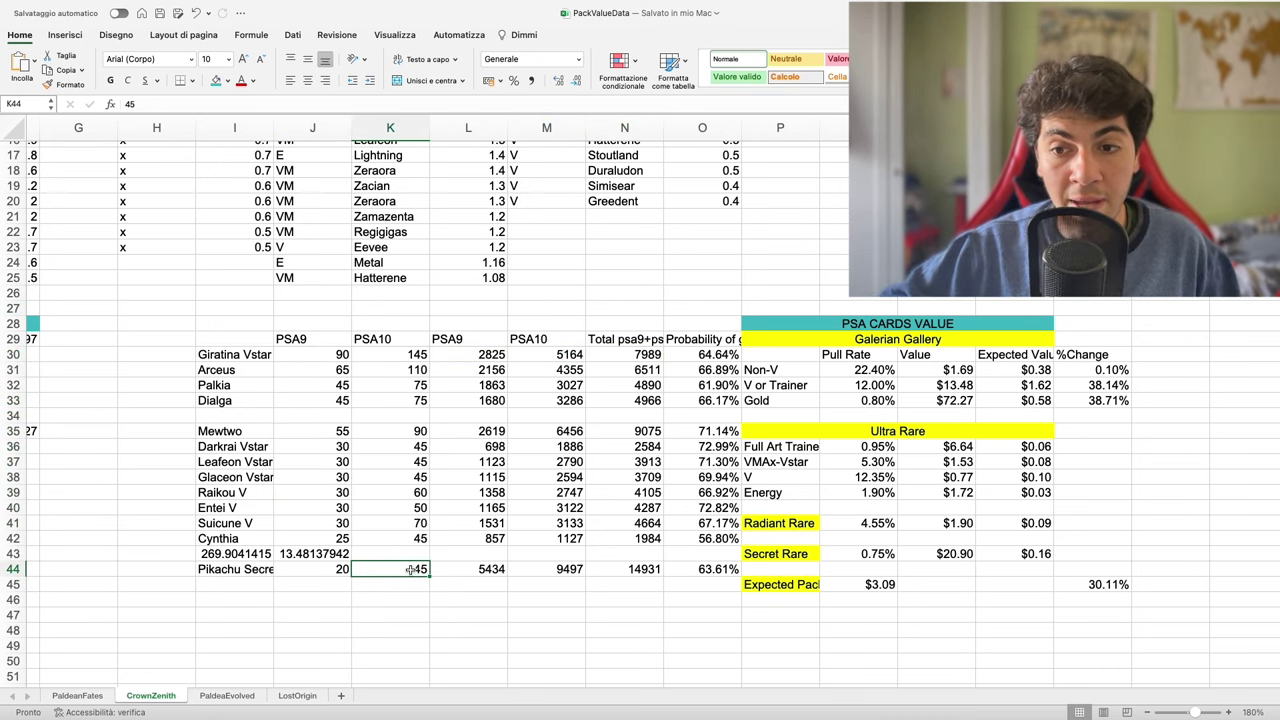
drag(312, 446, 293, 365)
click(296, 355)
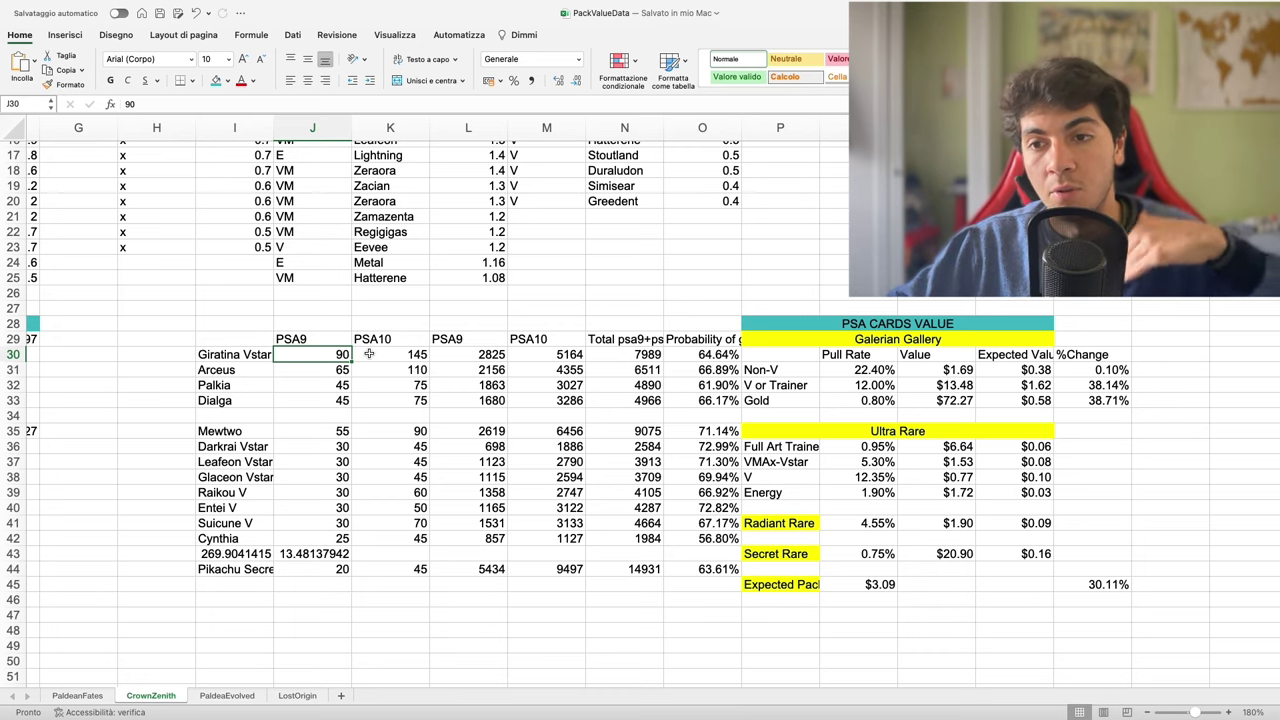
drag(369, 354, 370, 398)
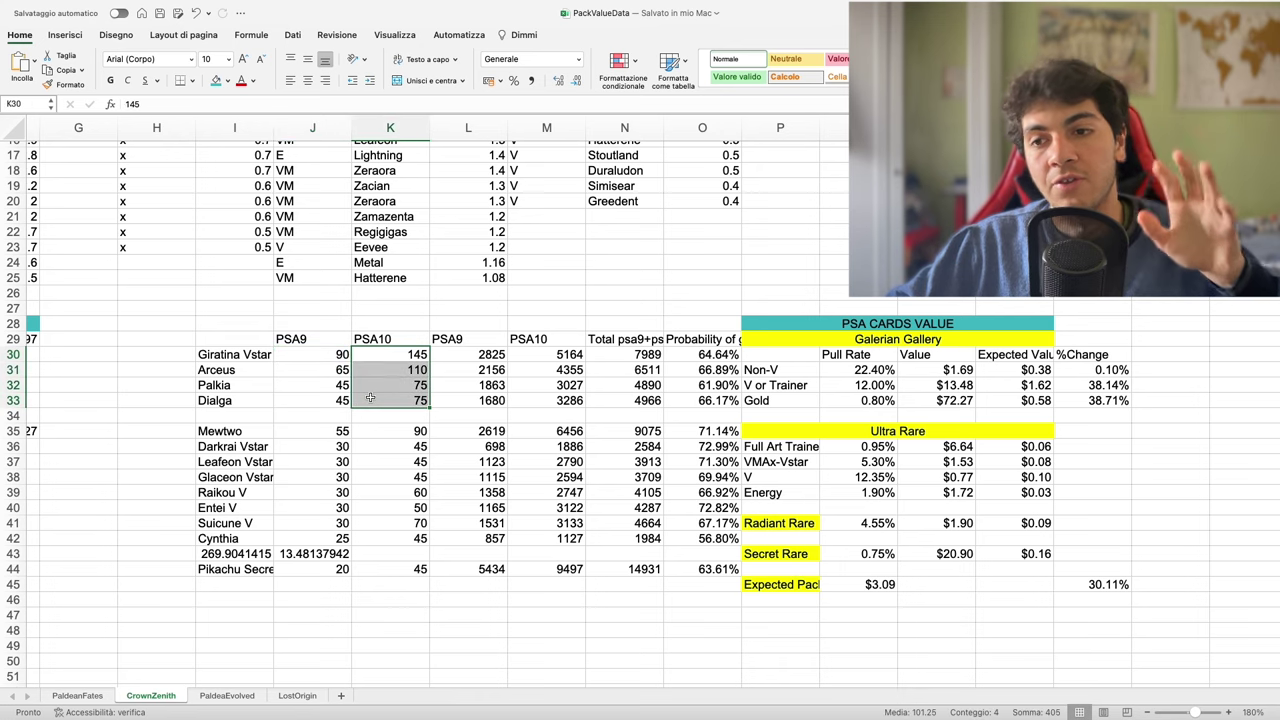
Examine the PSA cards value table and inspect the Energy value in R39 and the expected pack value sum in Q45.
scroll(370, 398, right, 1)
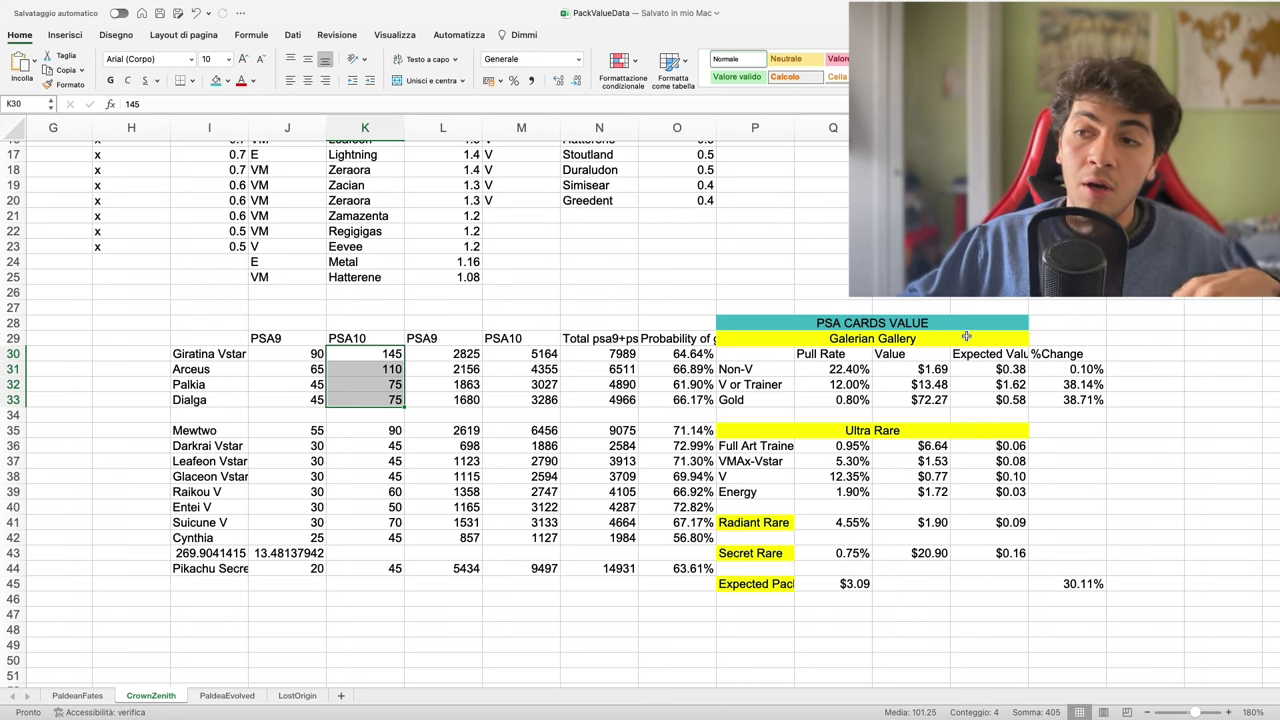
click(884, 491)
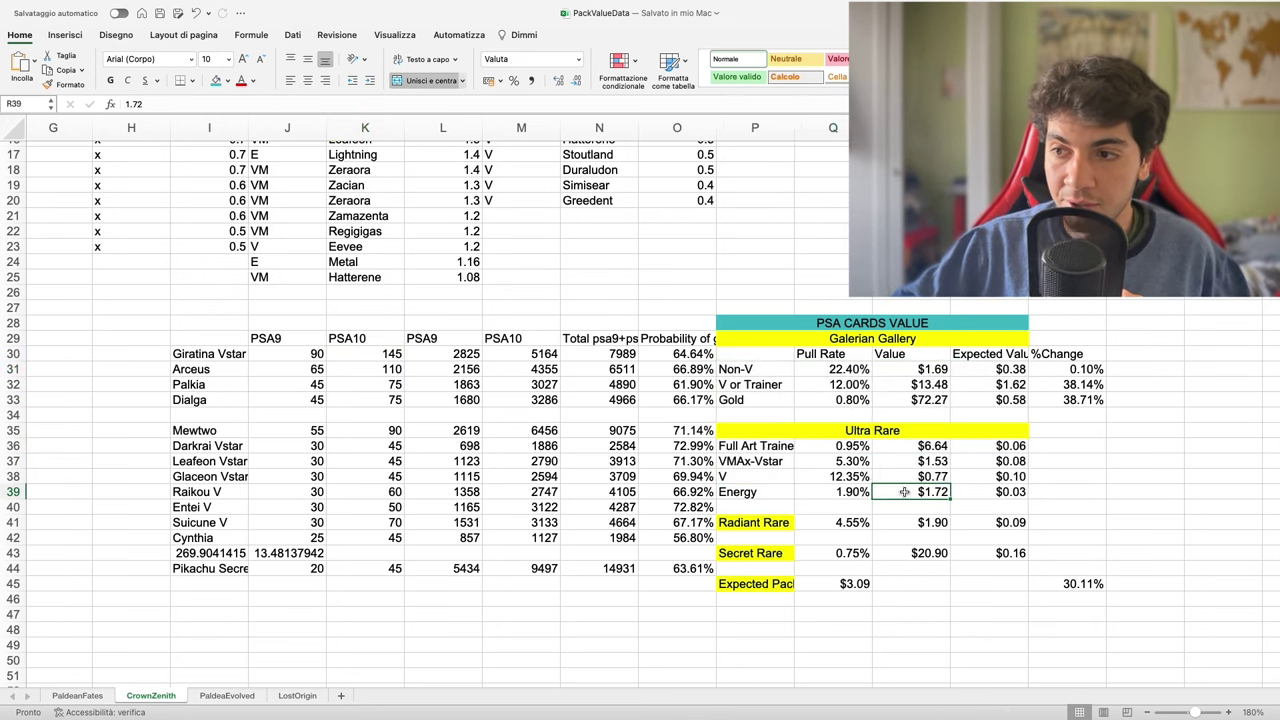
scroll(884, 491, left, 1)
click(855, 583)
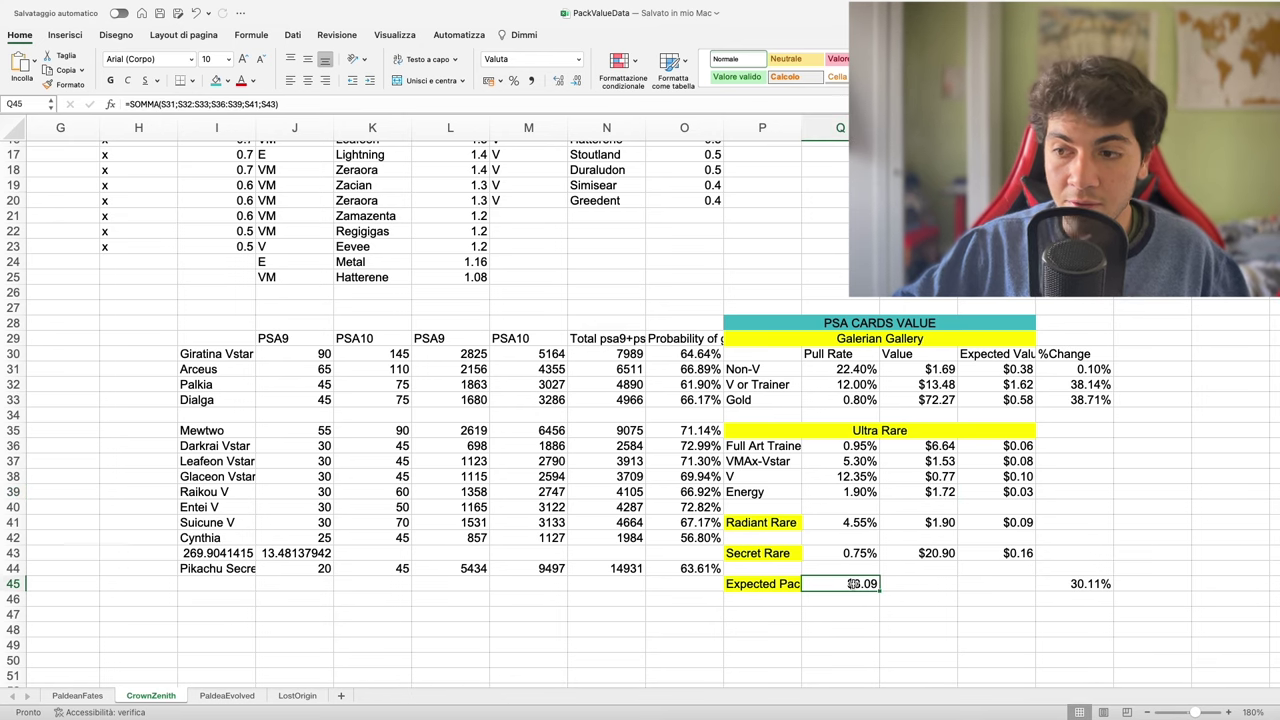
scroll(852, 582, up, 2)
scroll(852, 590, down, 2)
click(786, 624)
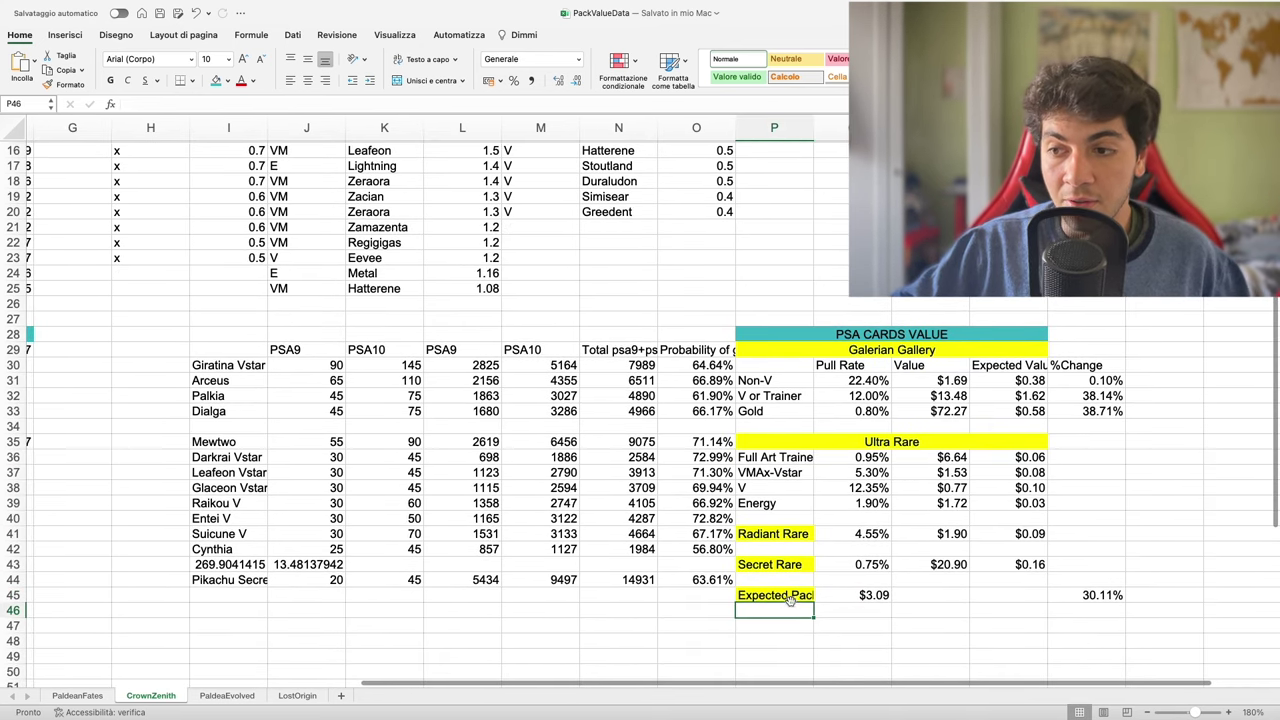
click(857, 597)
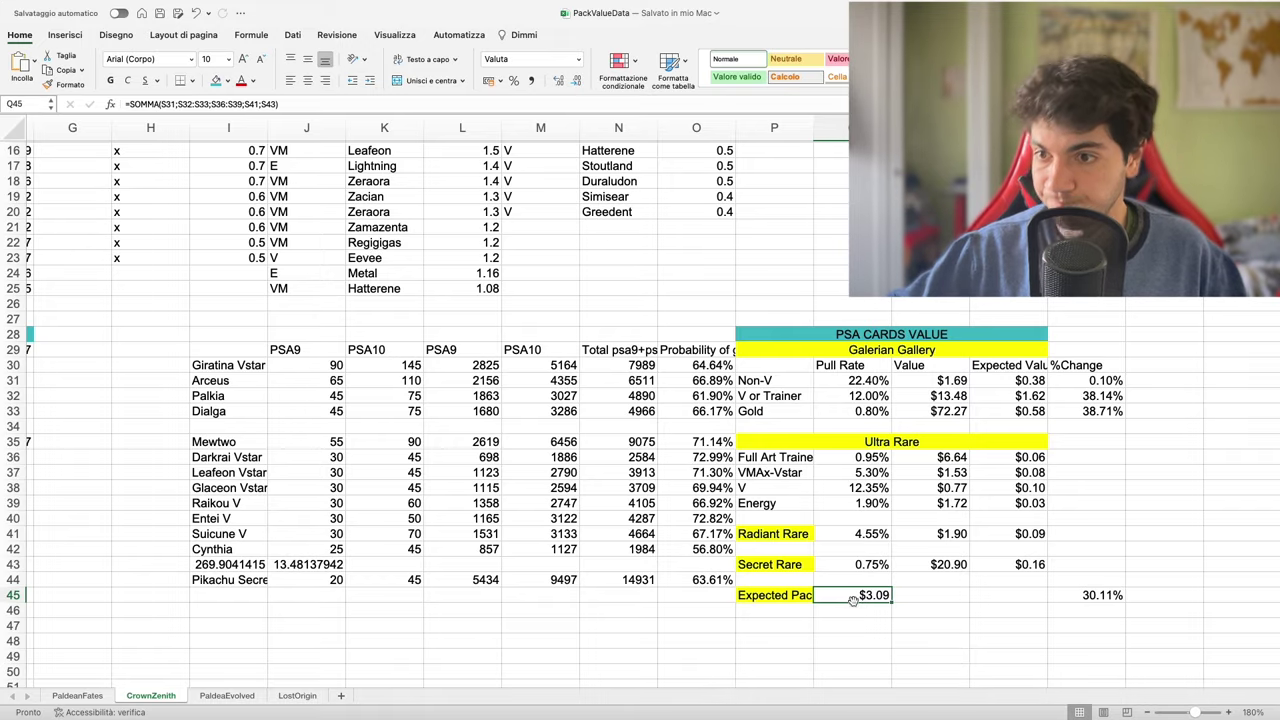
Examine the chart of expected value percentage change after grading for V or Trainer, Gold and Expected Pack Value.
scroll(353, 556, left, 3)
scroll(353, 556, down, 4)
scroll(353, 556, left, 2)
scroll(353, 556, down, 2)
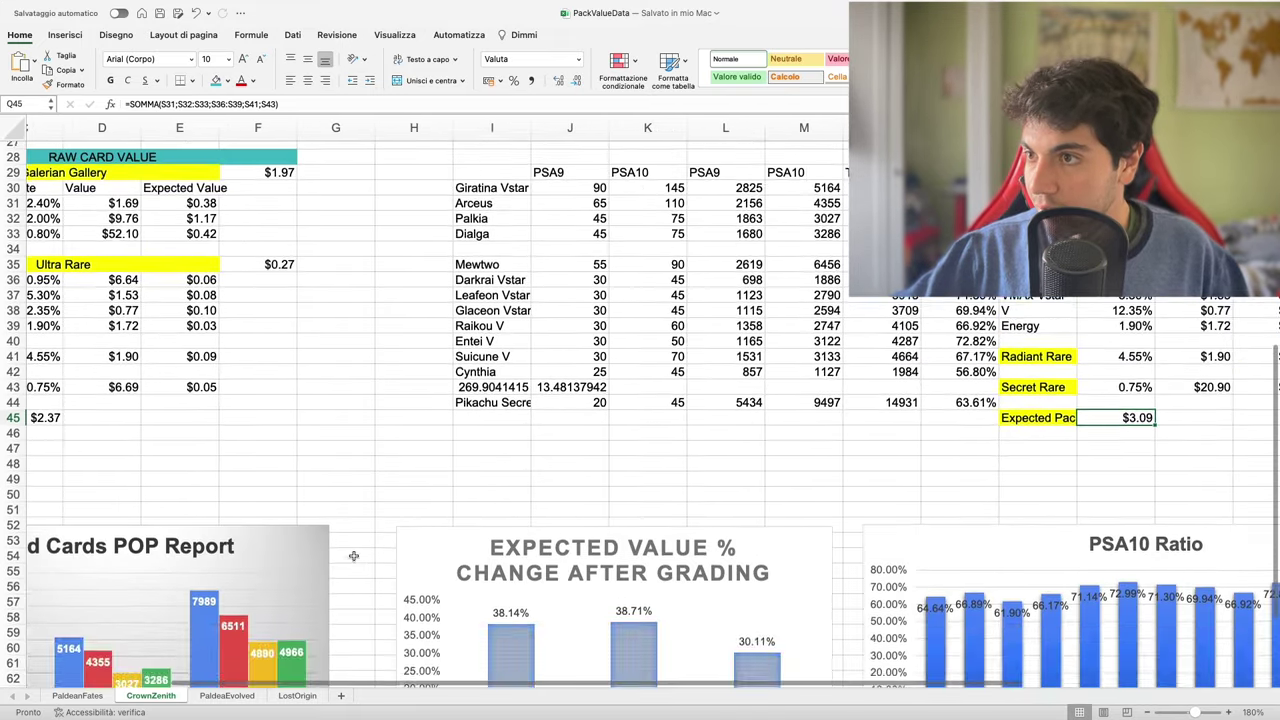
scroll(500, 553, up, 3)
scroll(689, 551, down, 3)
scroll(689, 551, down, 5)
scroll(689, 551, right, 1)
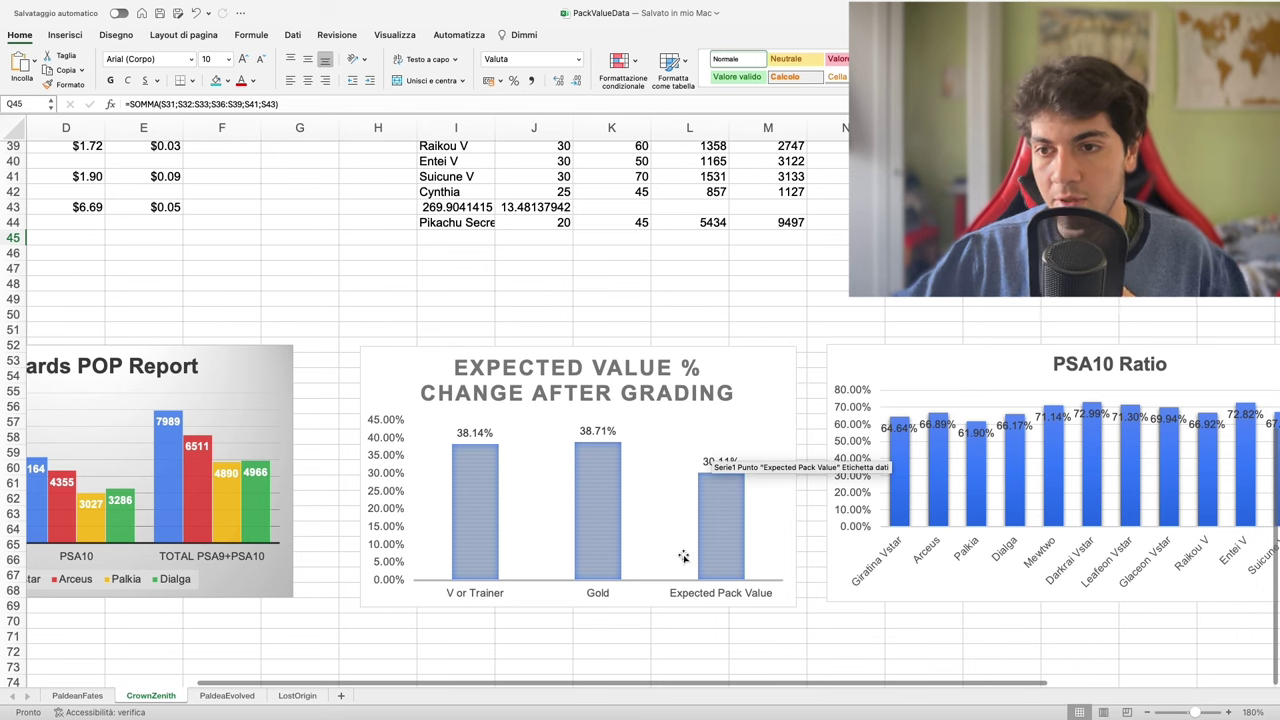
click(420, 374)
click(325, 268)
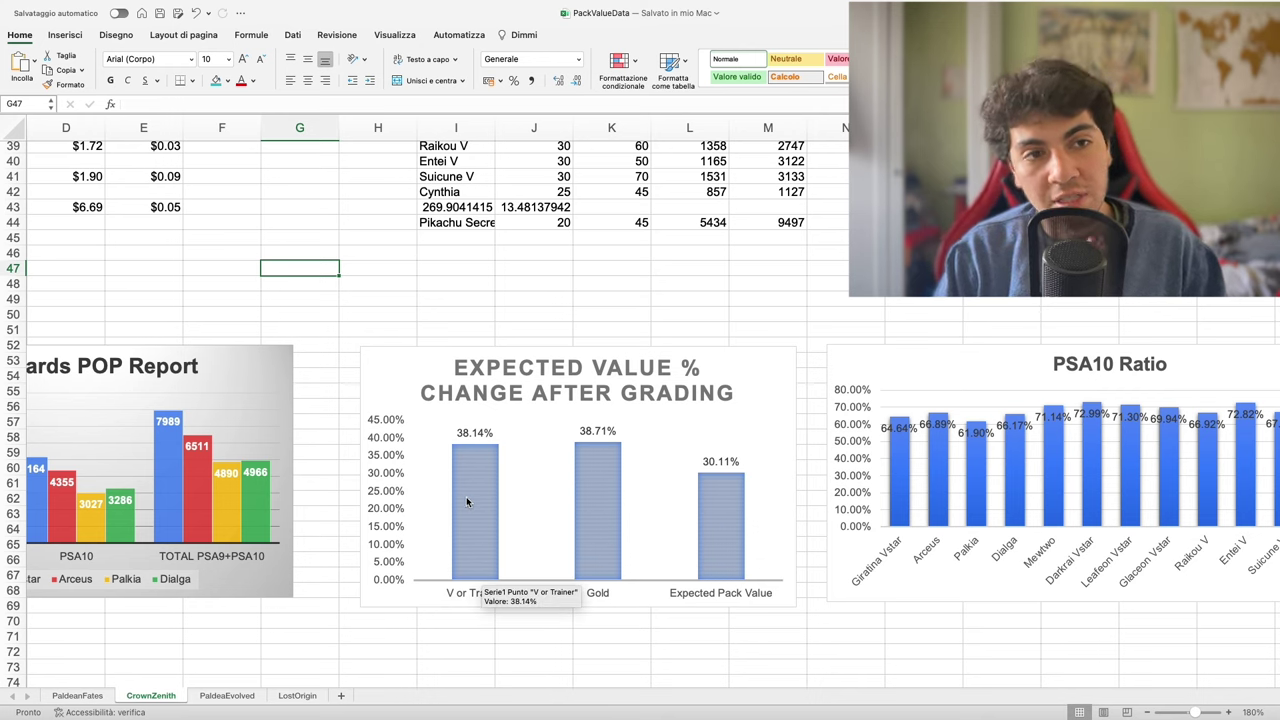
click(628, 623)
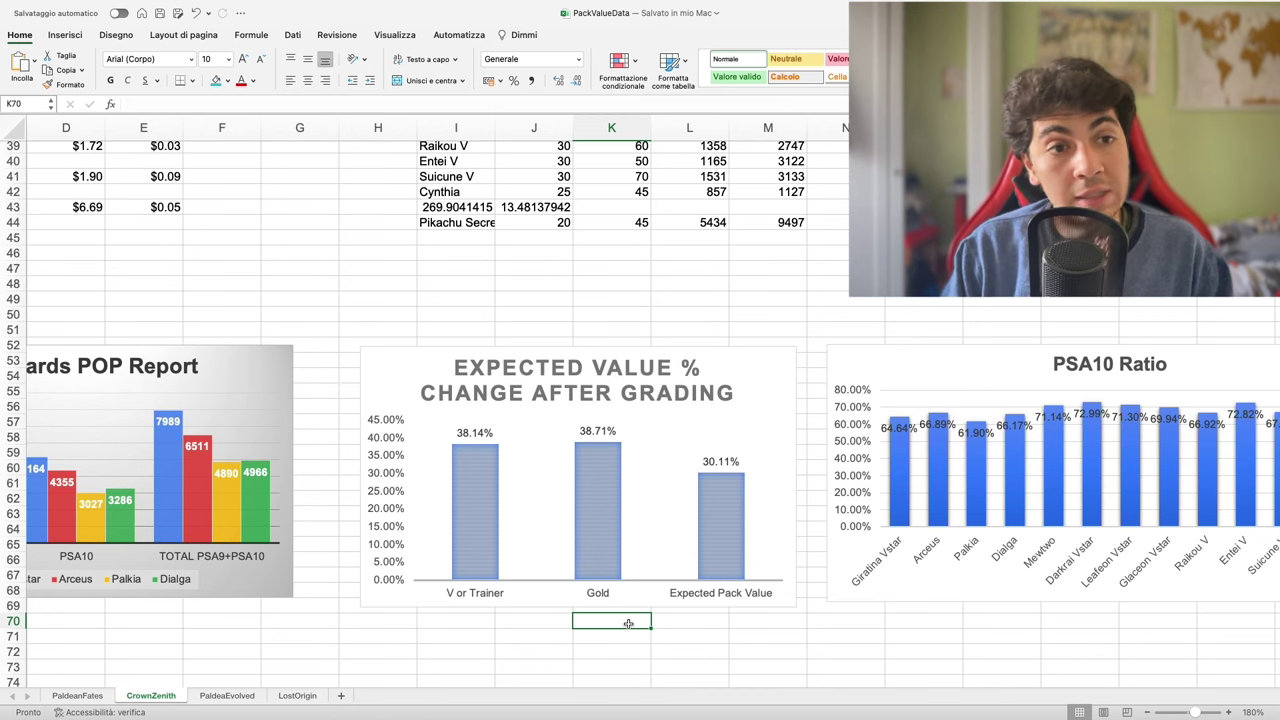
Examine the Gold Cards POP Report chart, comparing PSA9, PSA10 and total populations of Giratina Vstar, Arceus, Palkia and Dialga.
scroll(272, 449, left, 3)
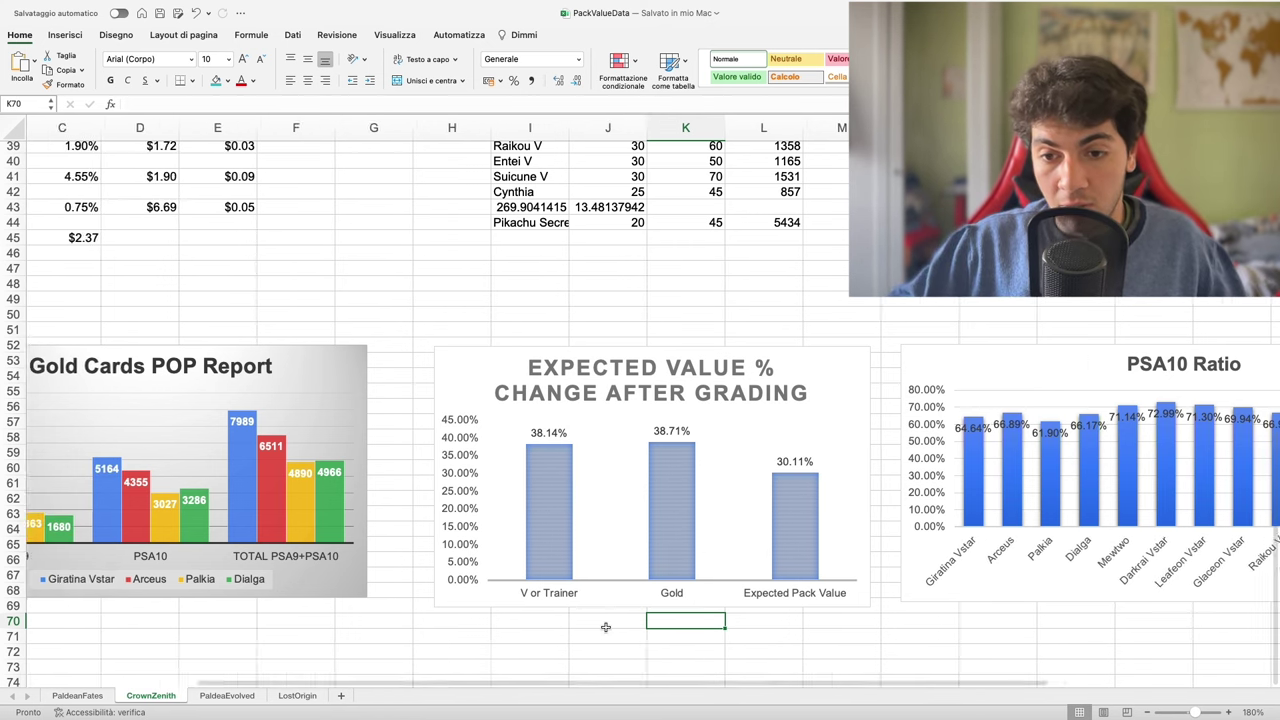
click(215, 270)
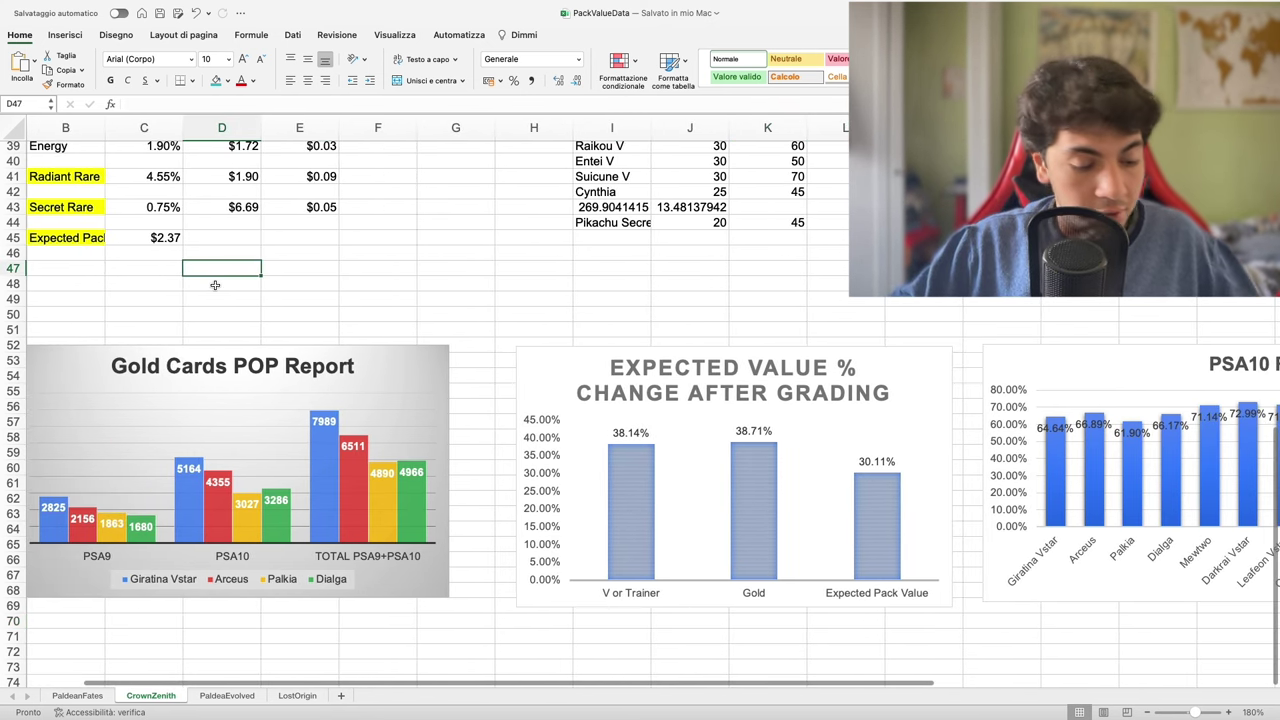
scroll(215, 286, left, 2)
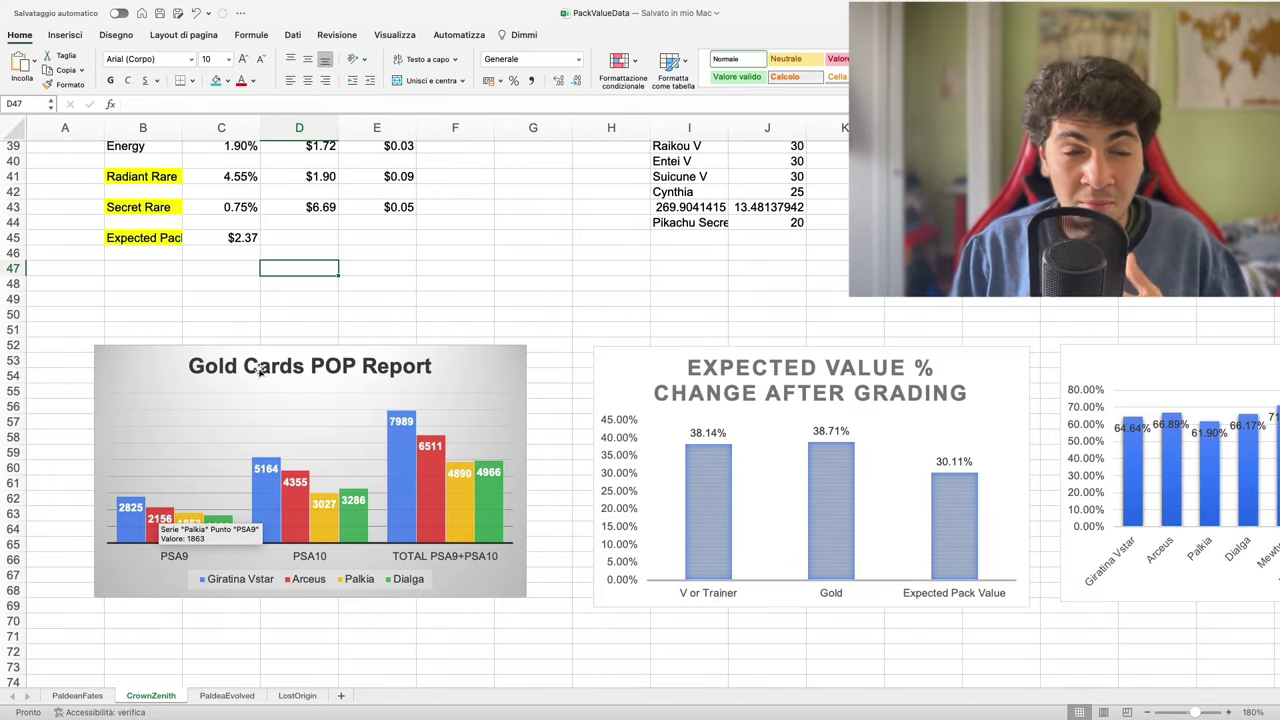
click(266, 318)
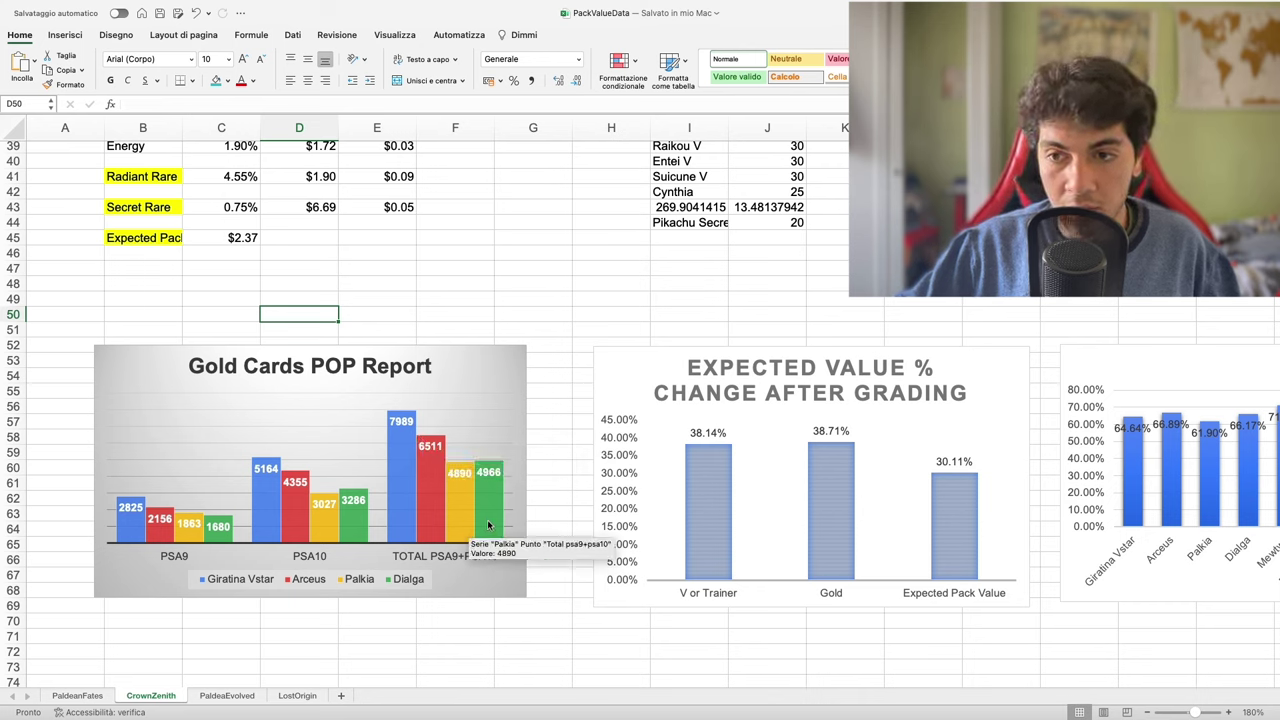
click(393, 270)
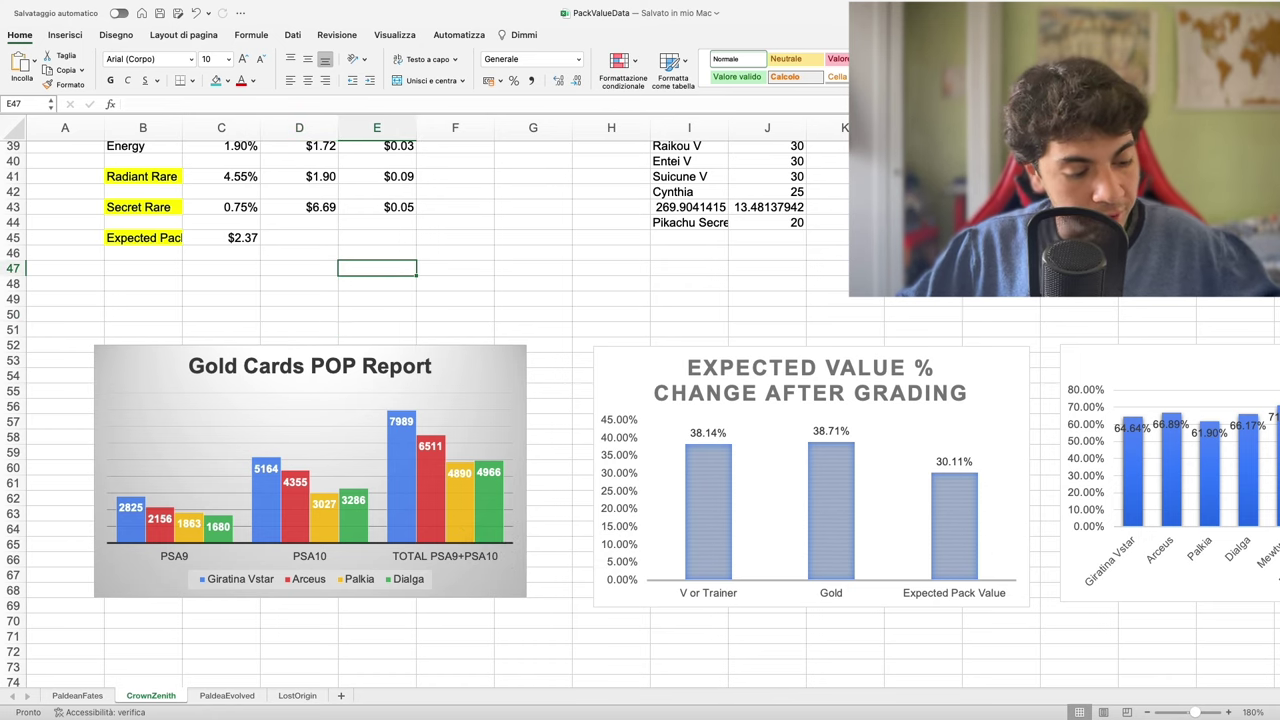
Examine the PSA10 Ratio chart across all graded cards from Giratina Vstar to Pikachu Secret, and return to the sheet's first columns.
scroll(393, 272, right, 10)
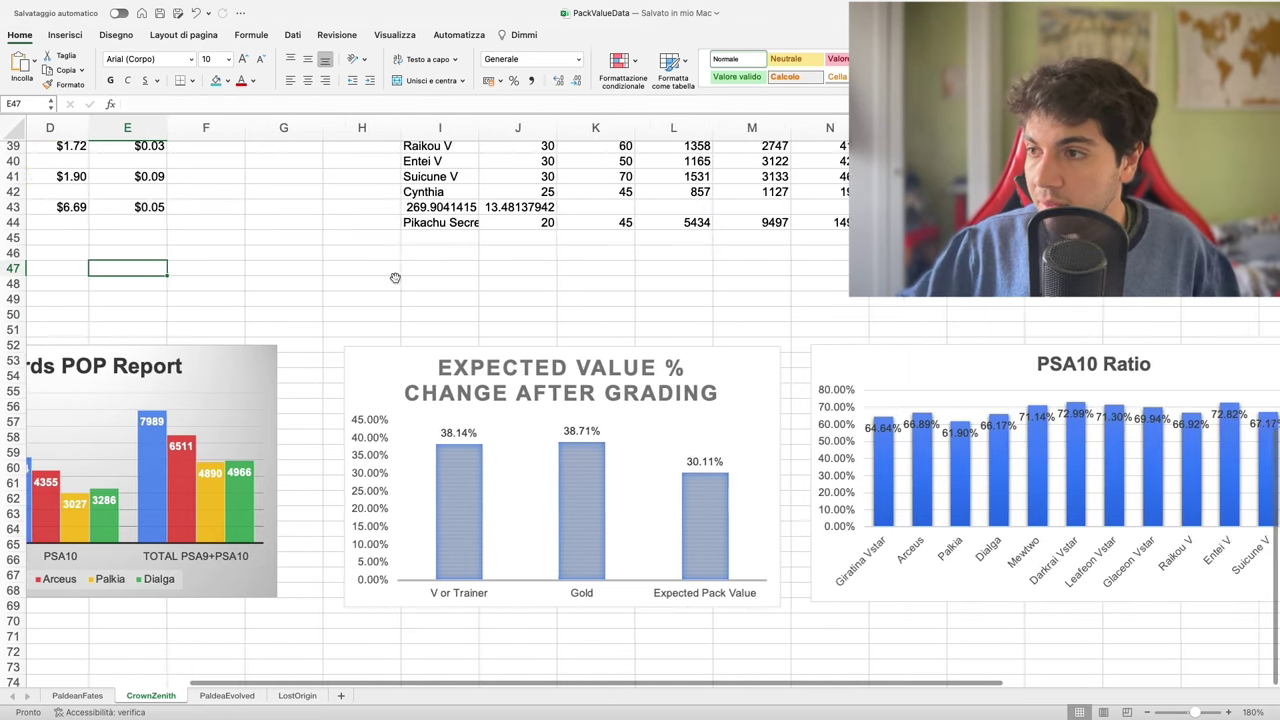
scroll(393, 276, right, 2)
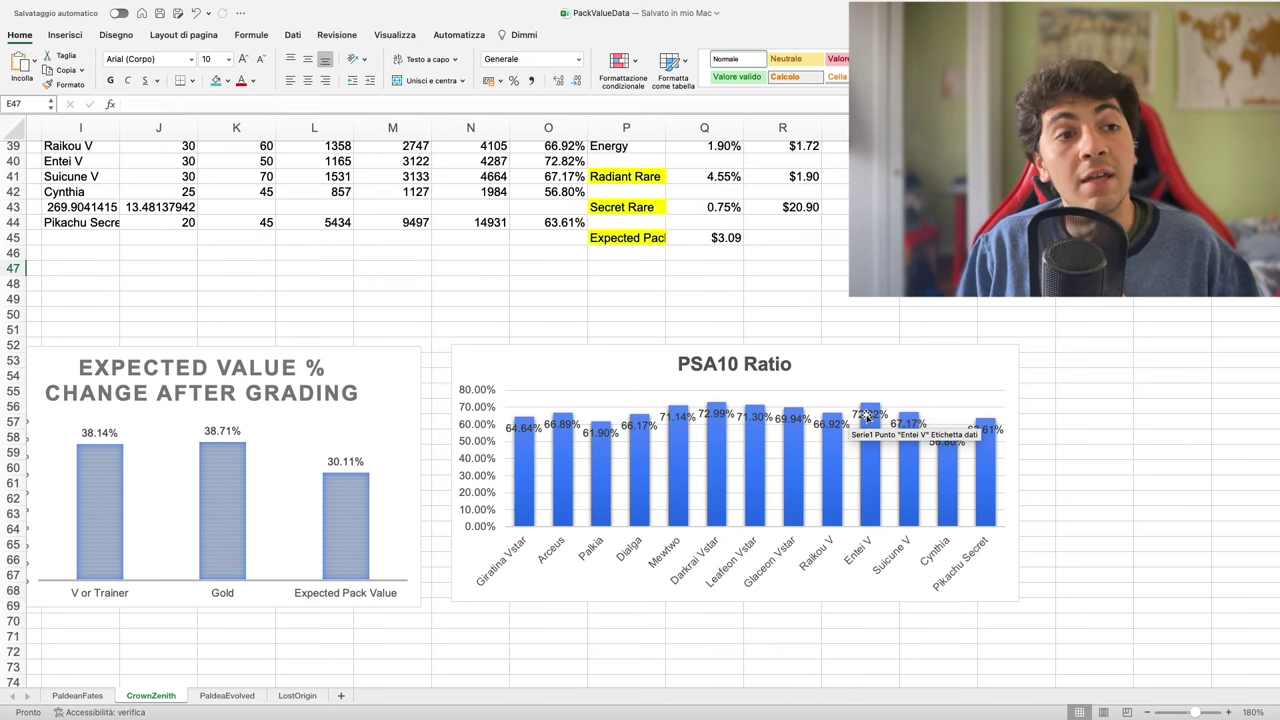
click(663, 297)
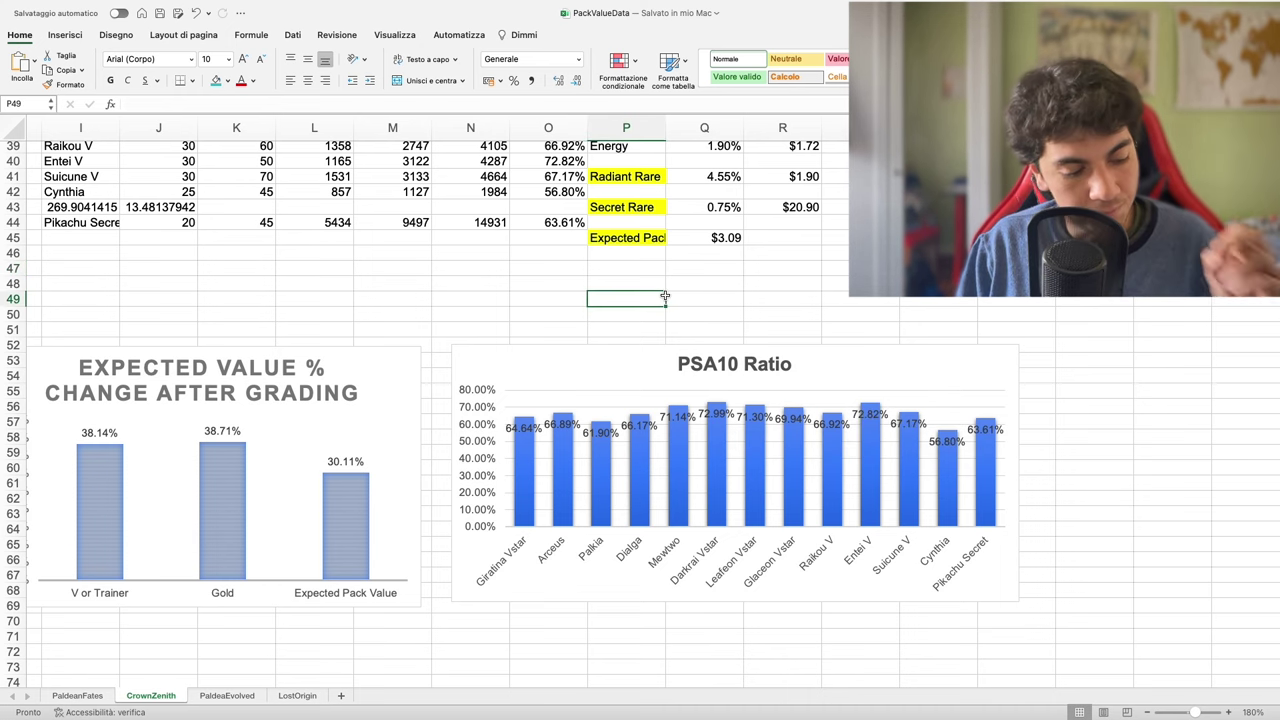
scroll(574, 320, left, 8)
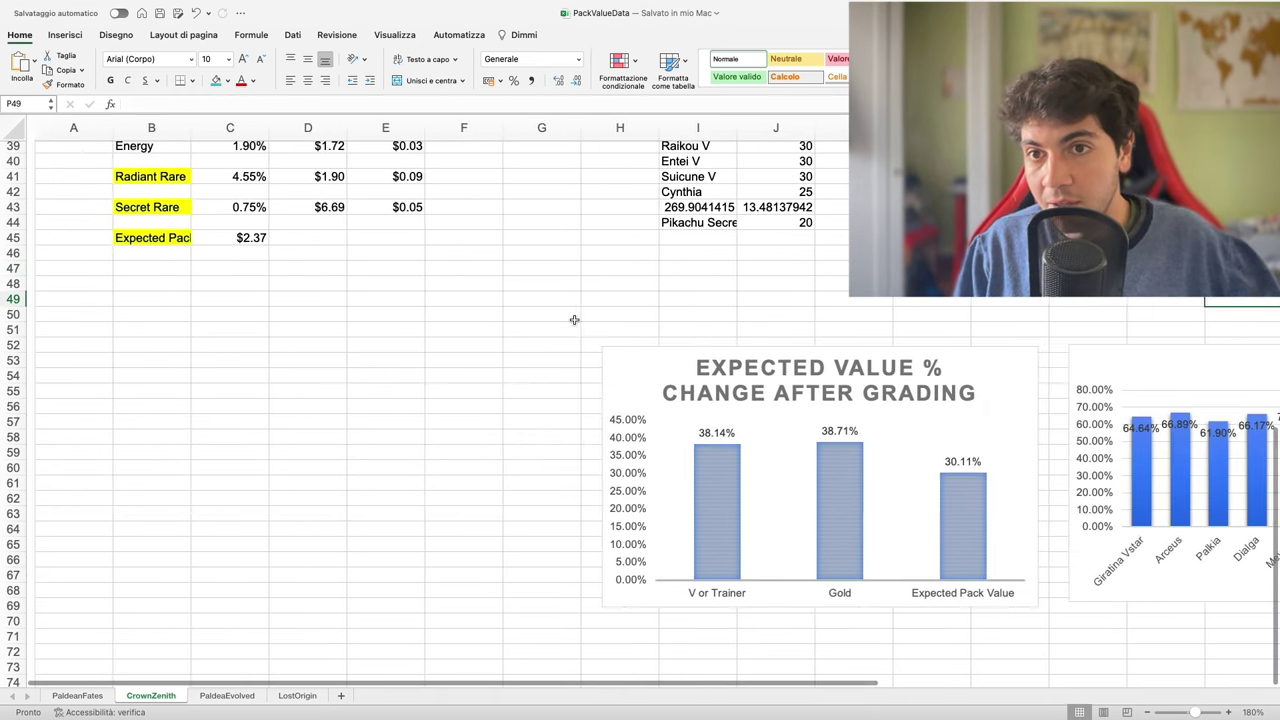
Examine the graded card prices and populations, including Cynthia's PSA10 population in M42, and inspect the PSA expected pack value in Q45.
scroll(574, 320, up, 2)
scroll(574, 320, right, 5)
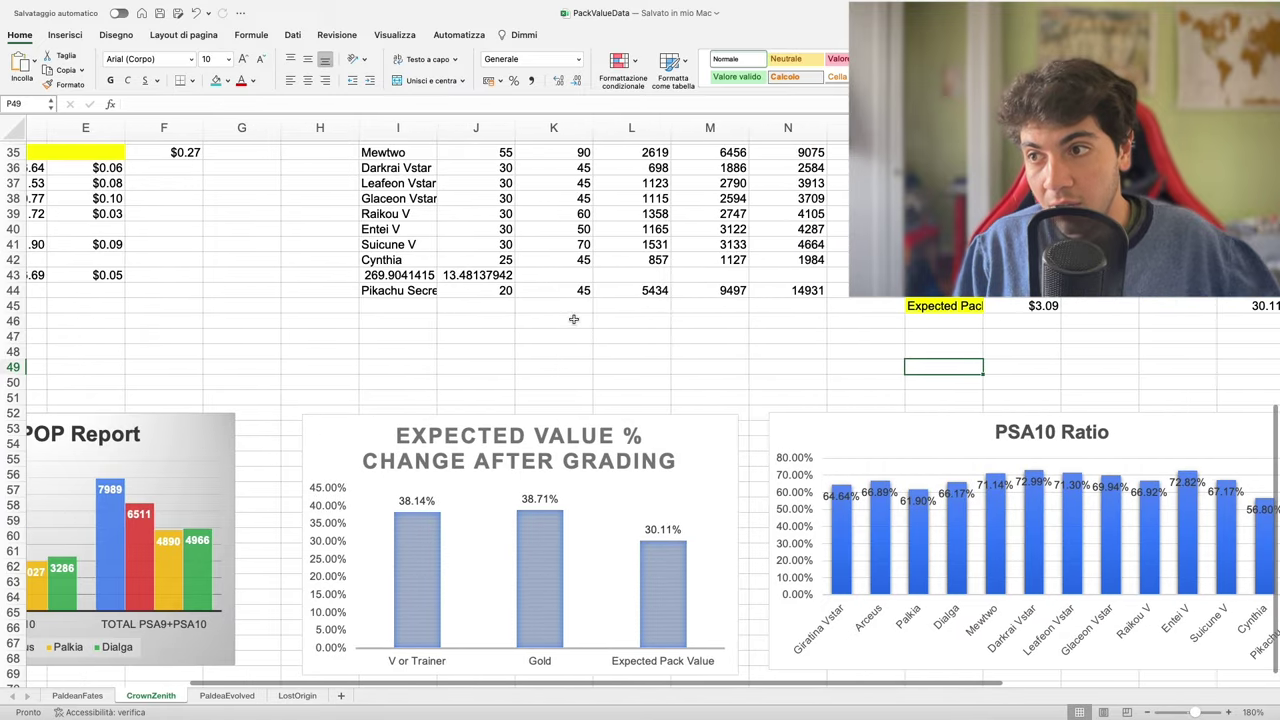
scroll(574, 320, up, 8)
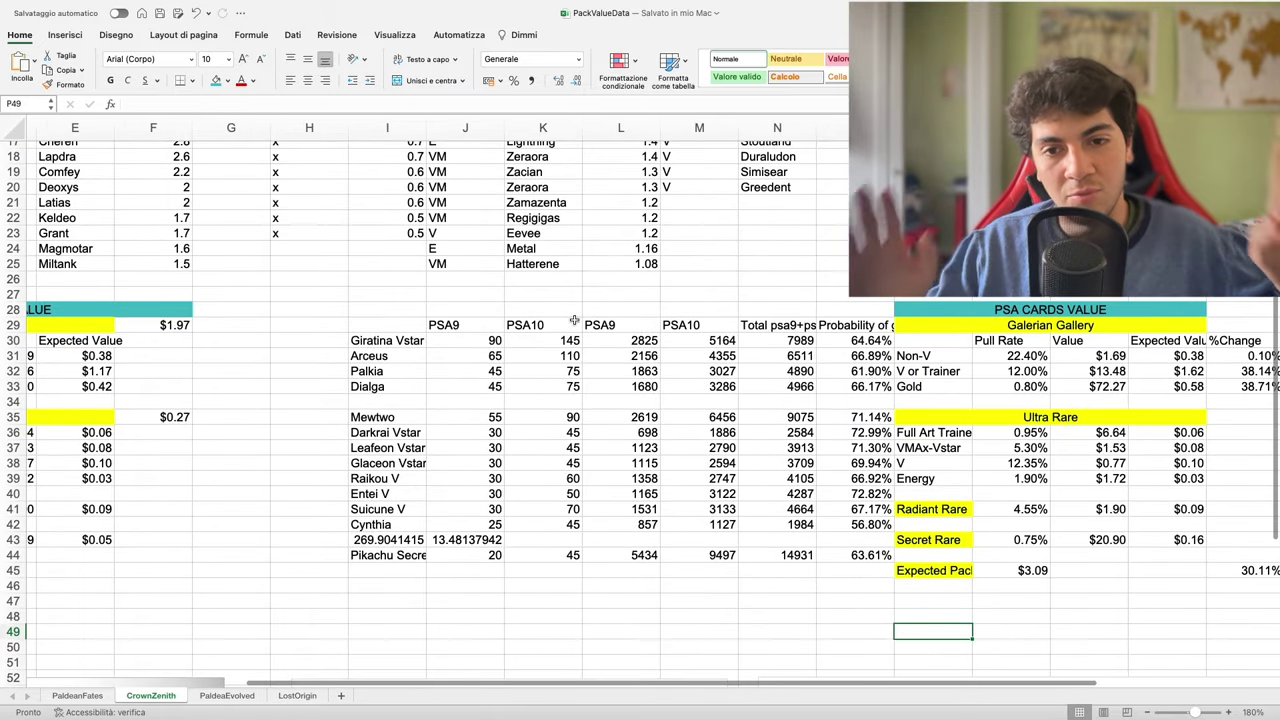
scroll(572, 356, right, 2)
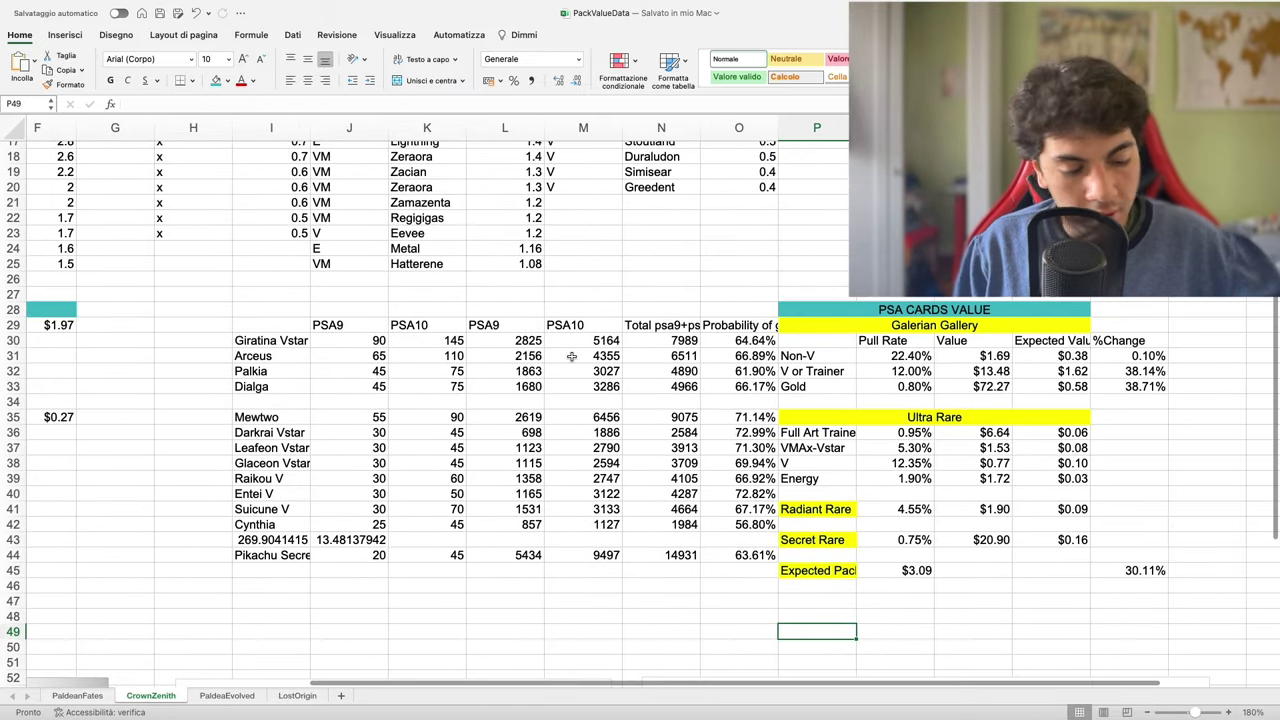
click(579, 526)
scroll(579, 527, down, 1)
scroll(579, 527, right, 1)
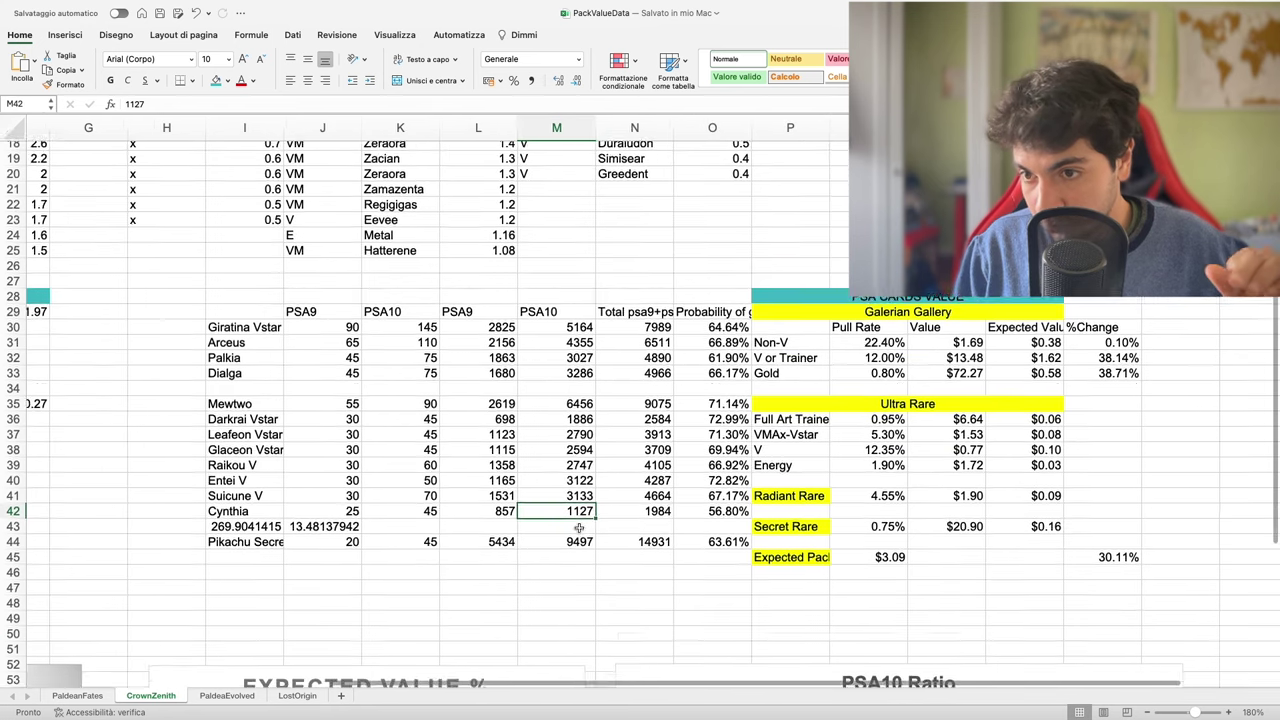
scroll(579, 527, down, 1)
scroll(579, 527, right, 1)
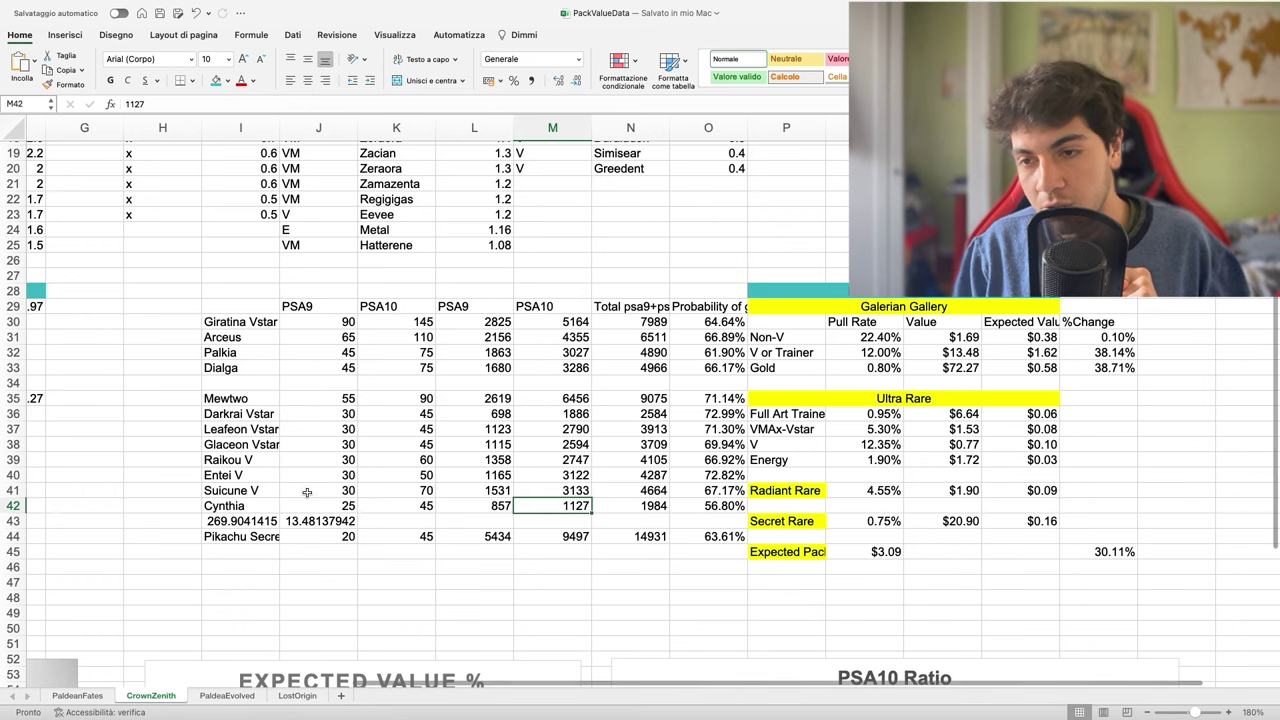
scroll(305, 490, right, 3)
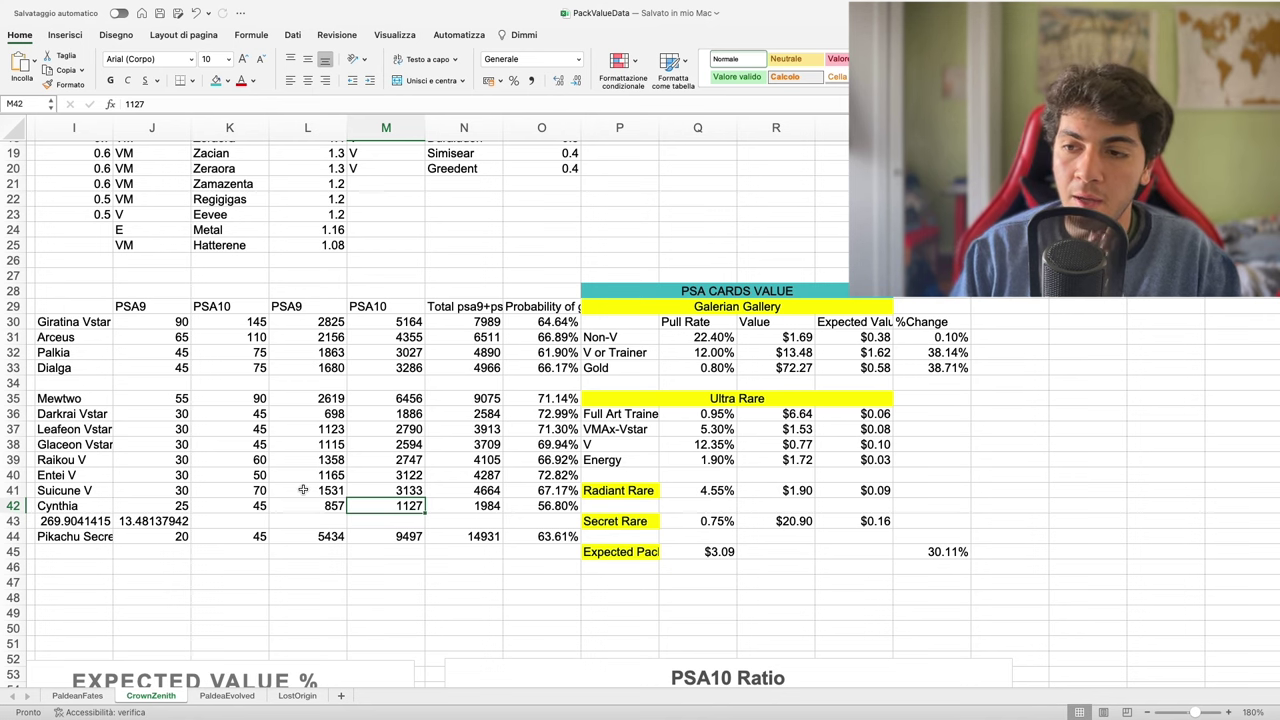
click(686, 553)
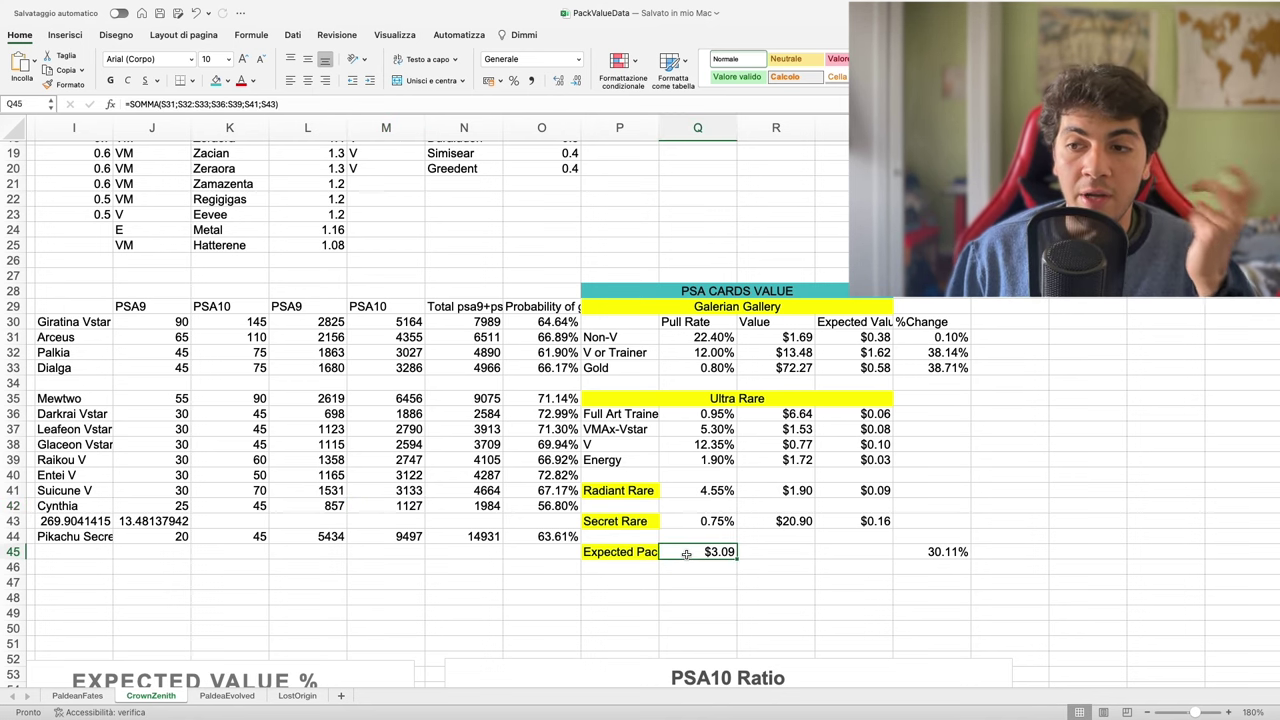
Open the LostOrigin sheet, enlarge it to 150%, and examine its PSA populations and expected value per pack table.
click(305, 697)
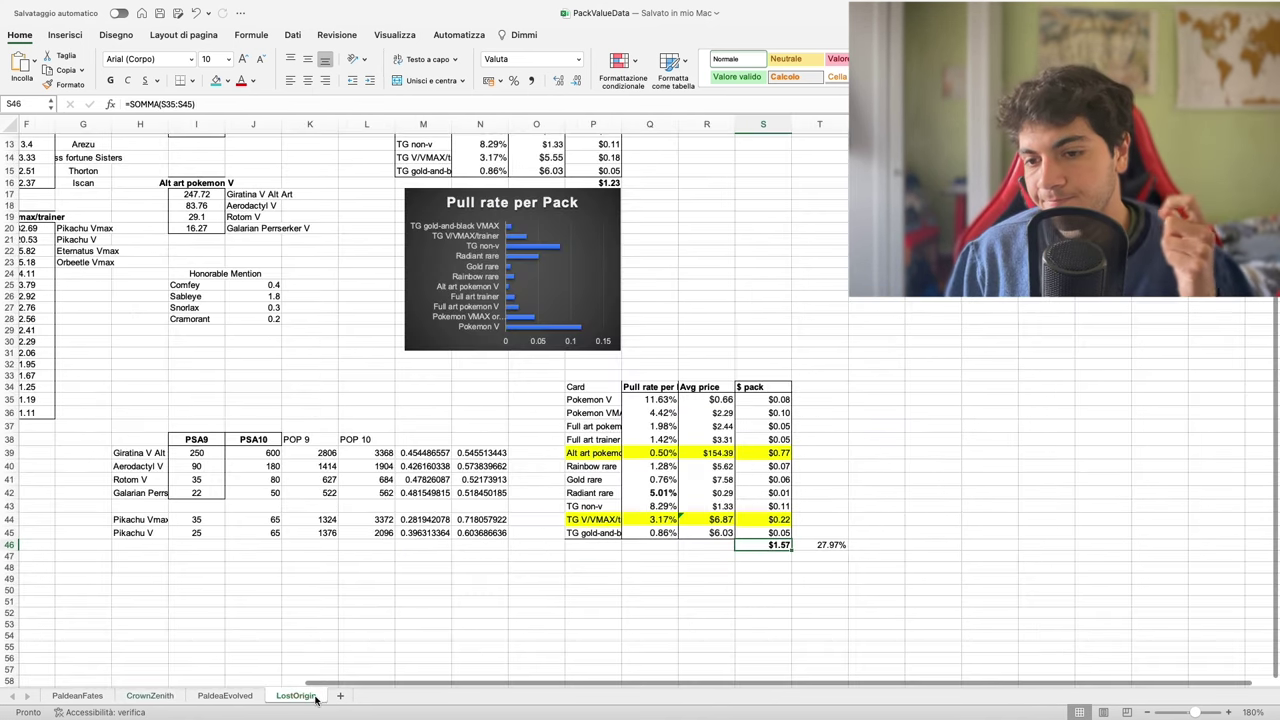
click(1228, 712)
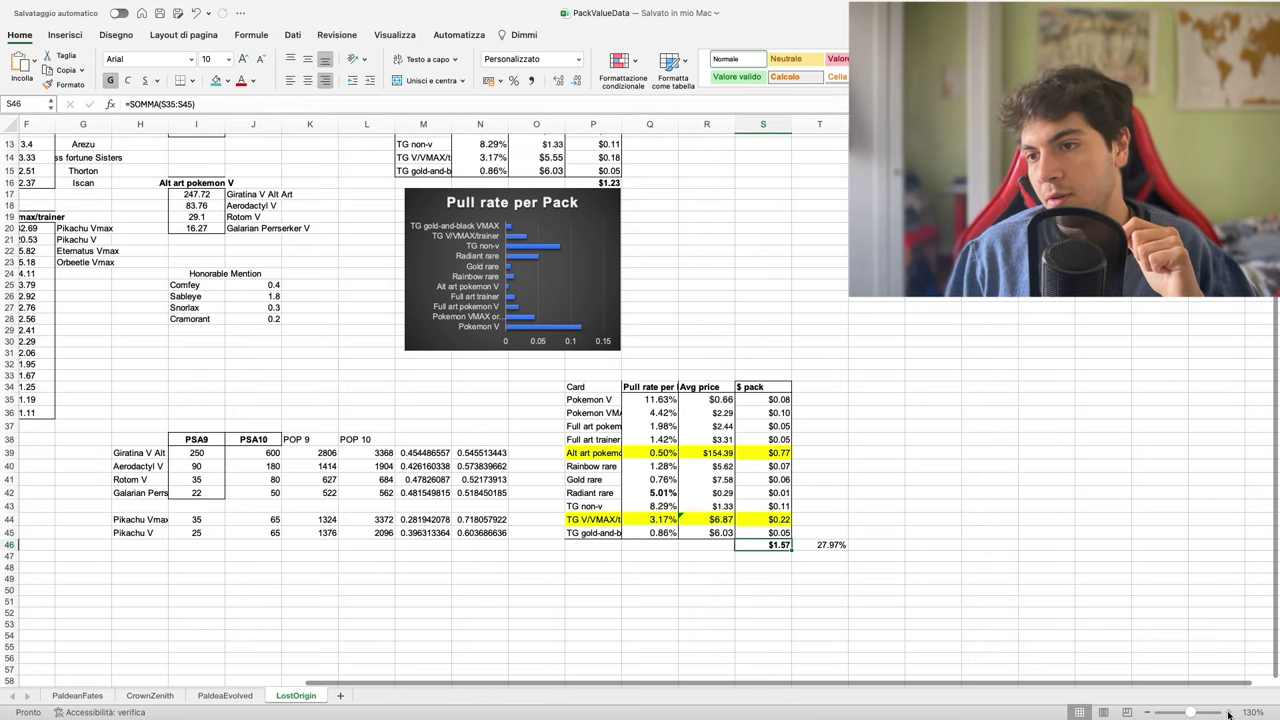
click(1228, 712)
scroll(949, 581, down, 2)
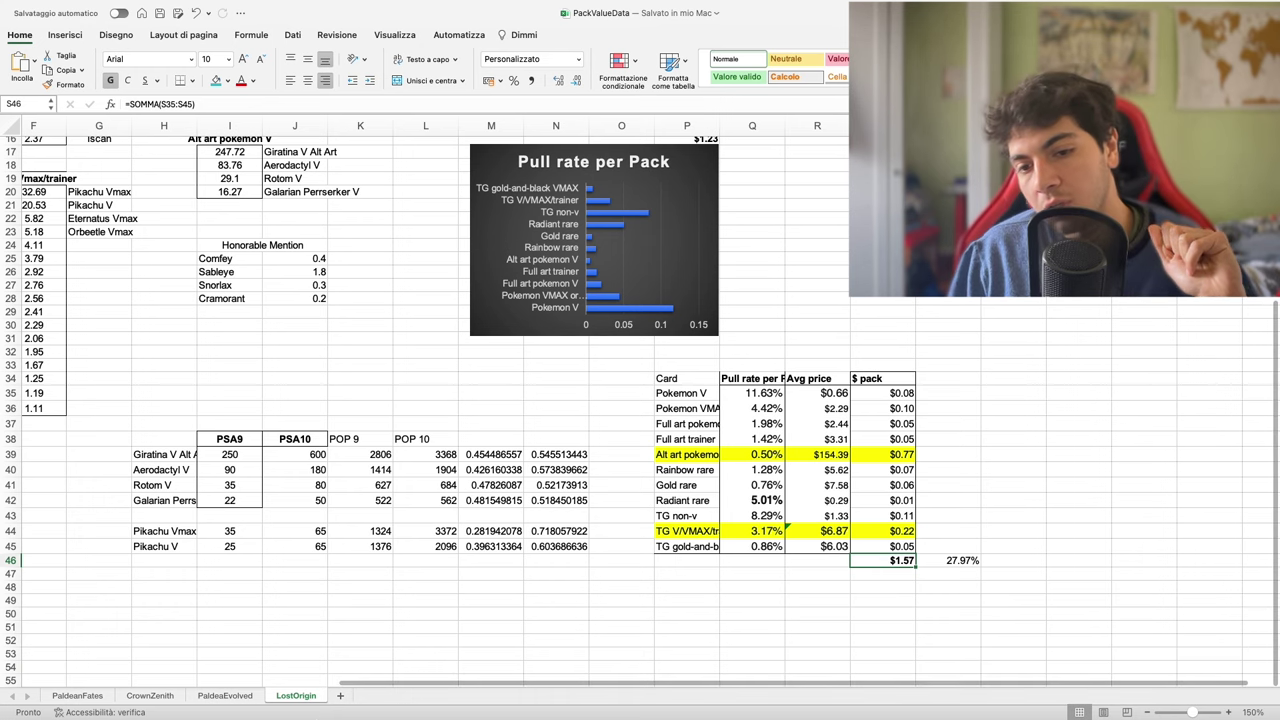
Return to the CrownZenith sheet and compare the PSA expected pack value with the raw card value table.
click(165, 697)
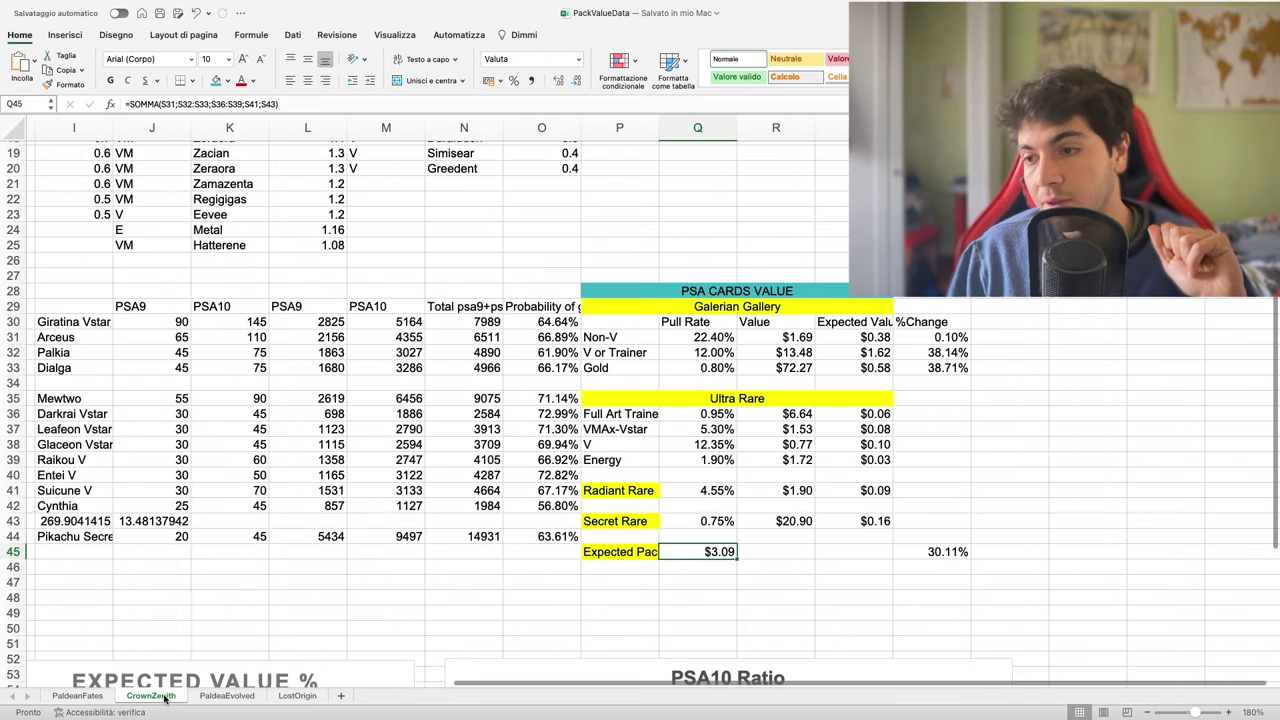
click(687, 584)
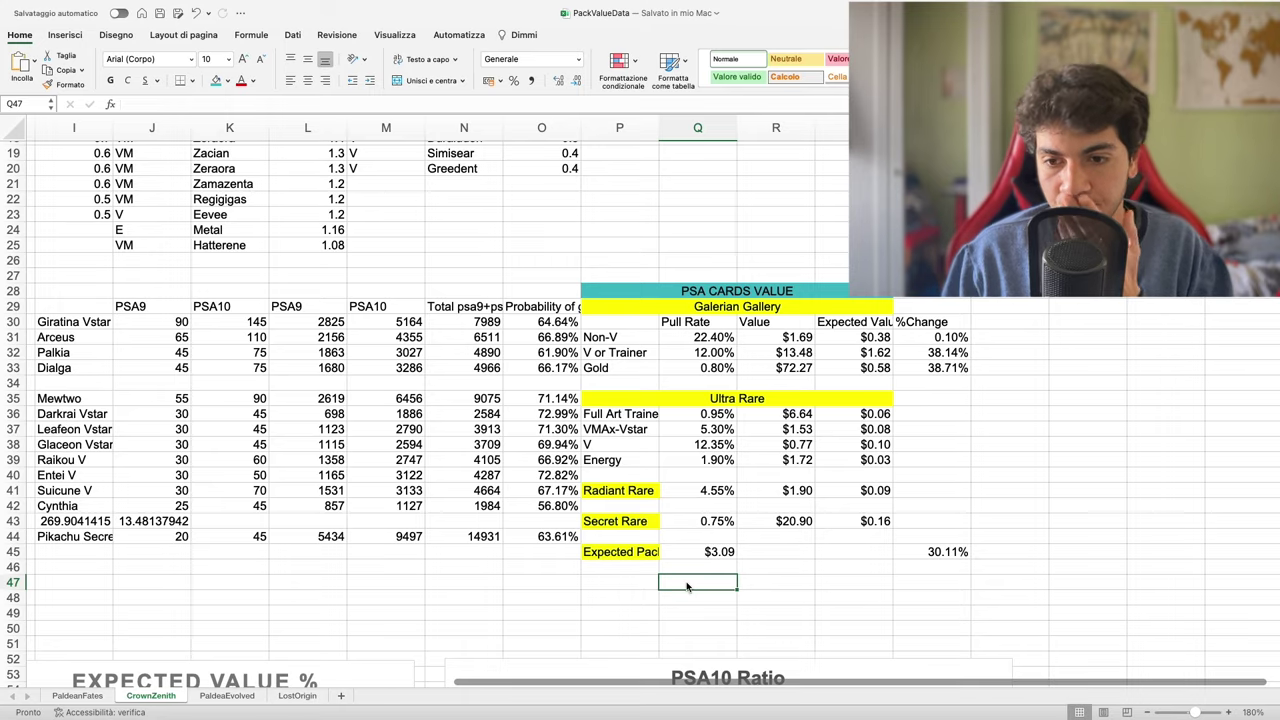
scroll(465, 577, left, 6)
scroll(465, 577, left, 1)
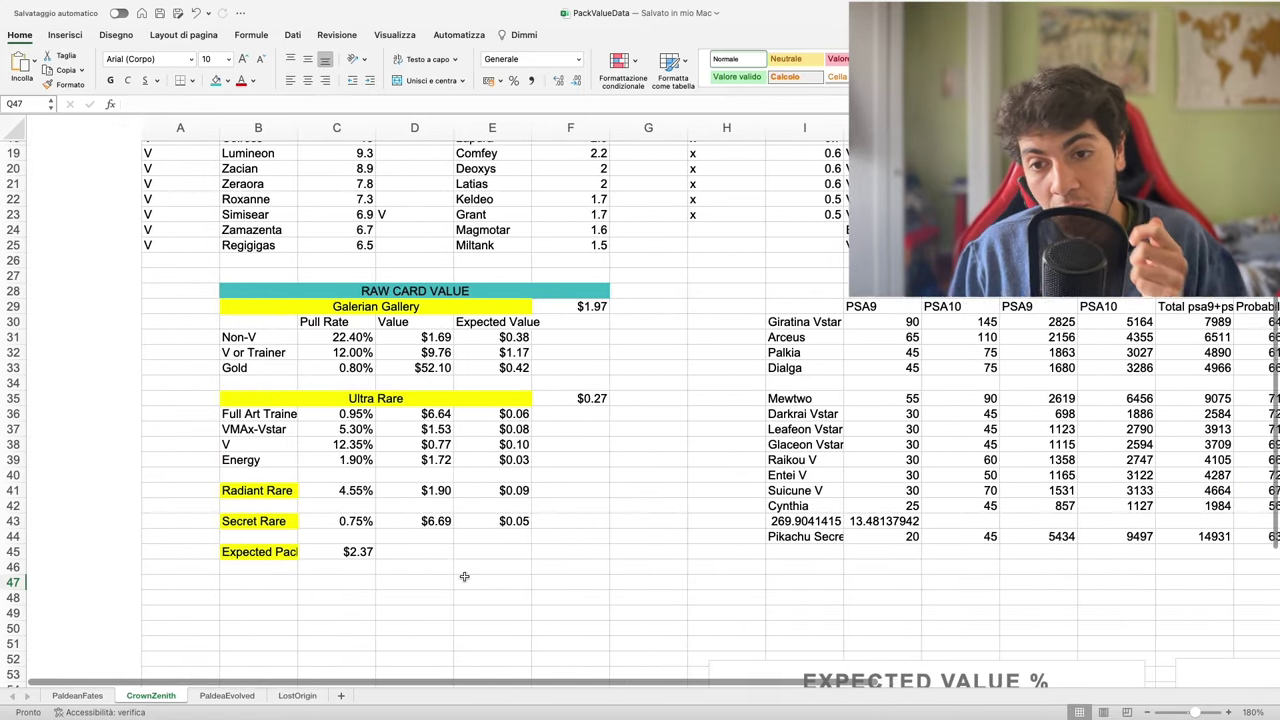
key(Left)
key(Left)
key(Left)
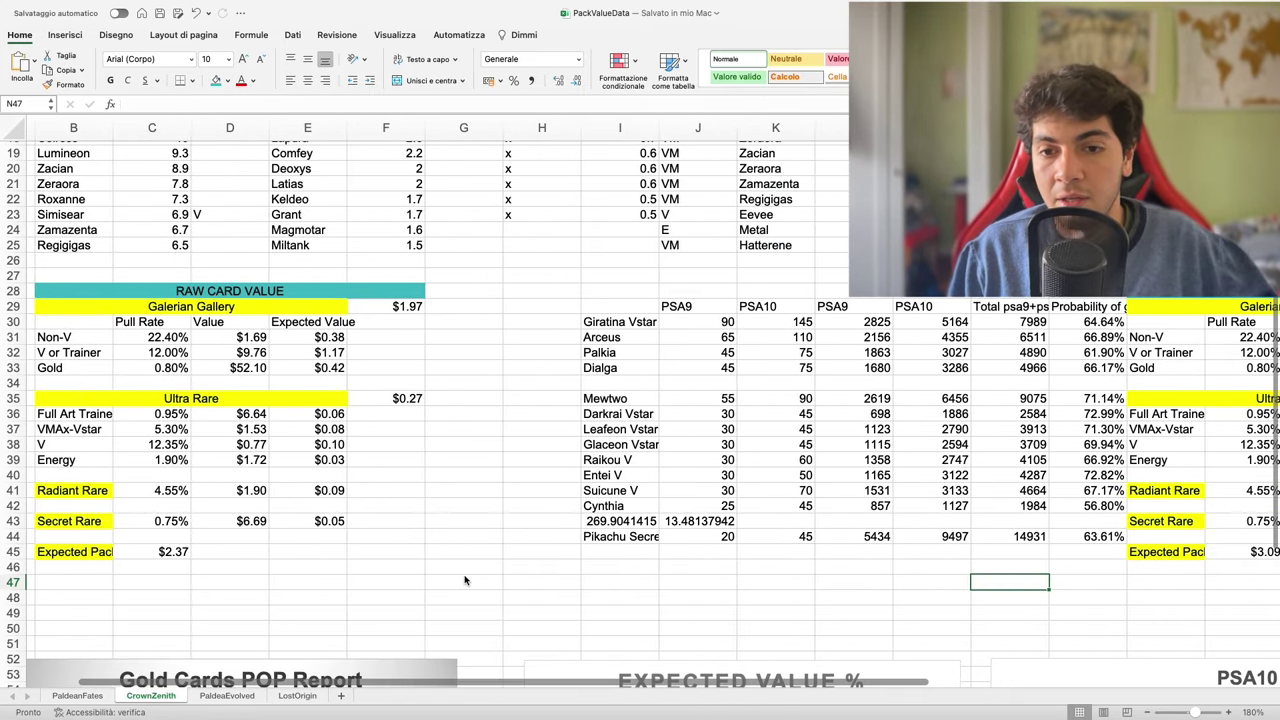
scroll(465, 577, left, 2)
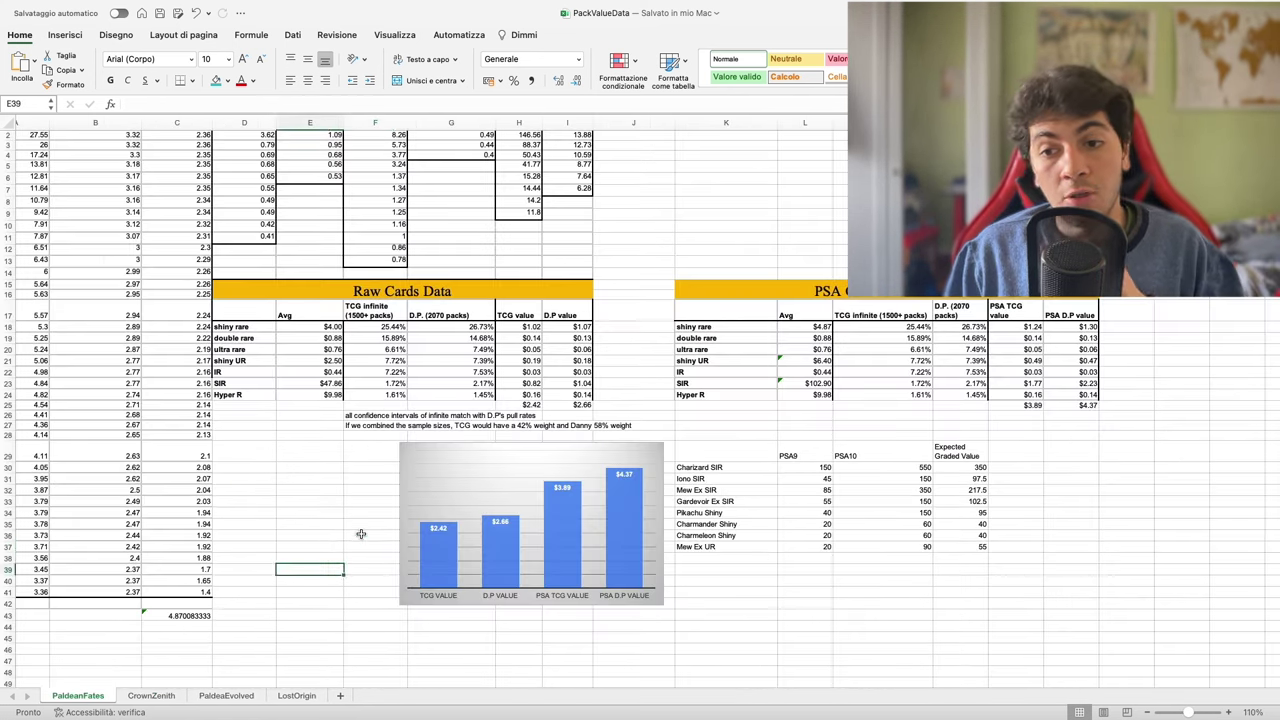
Examine the PaldeanFates graded value table and pack value chart, and inspect Charizard SIR's PSA10 price in M30.
click(361, 534)
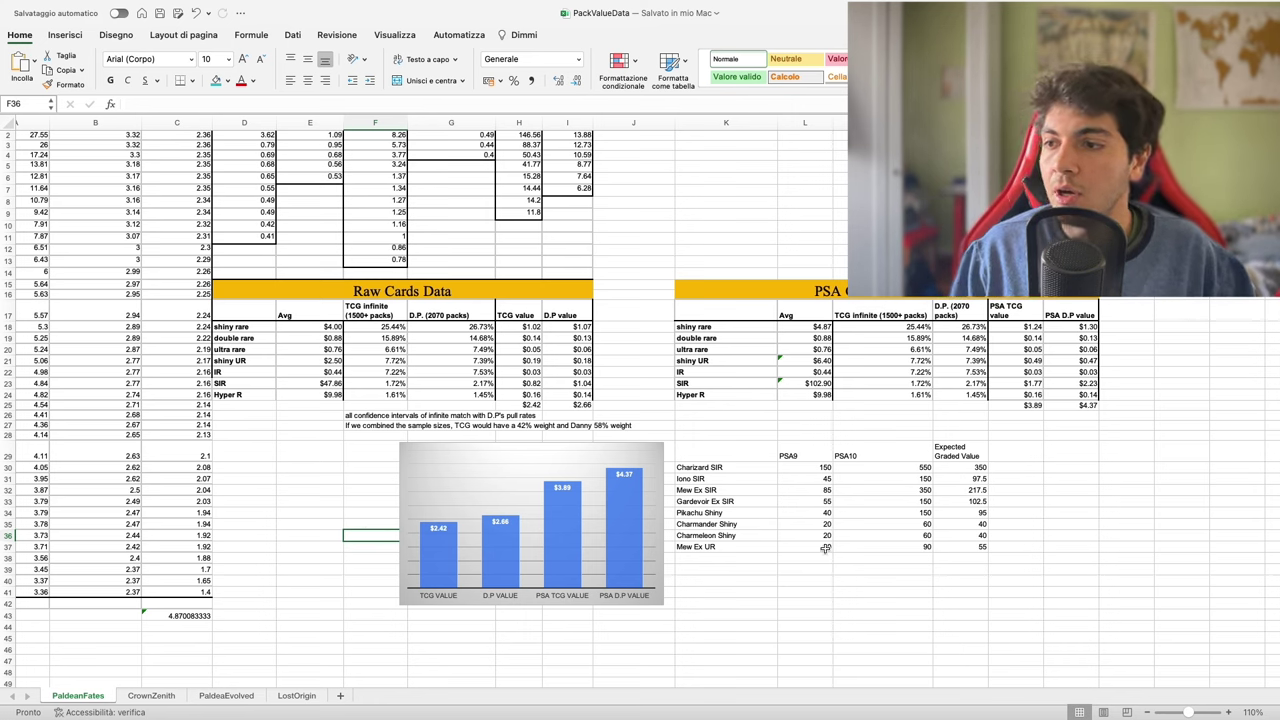
click(1150, 524)
click(1060, 505)
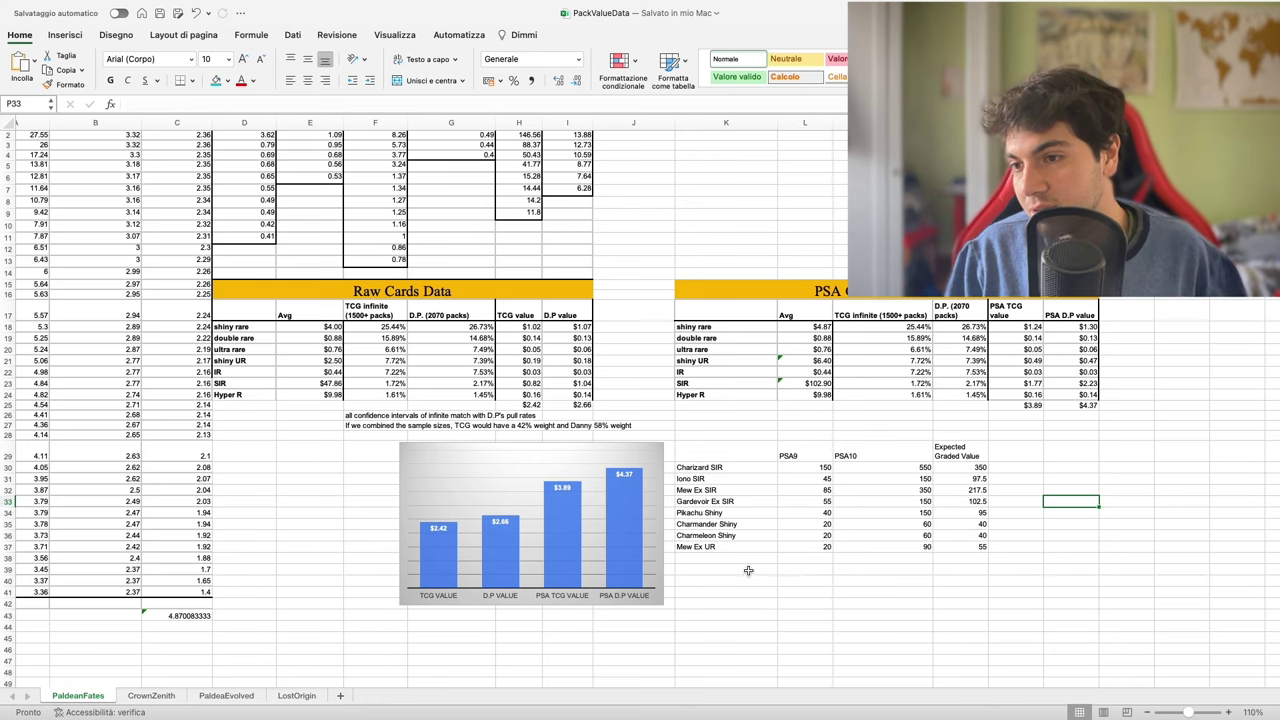
drag(749, 571, 891, 571)
click(966, 571)
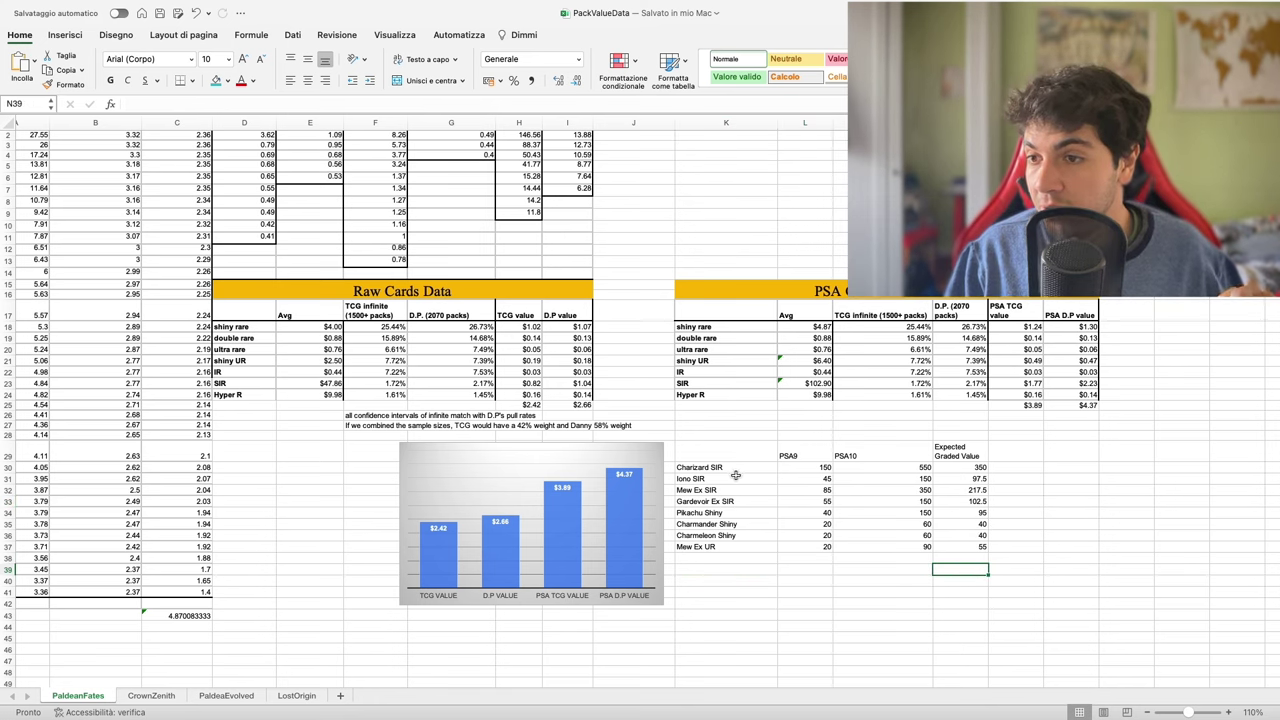
click(900, 470)
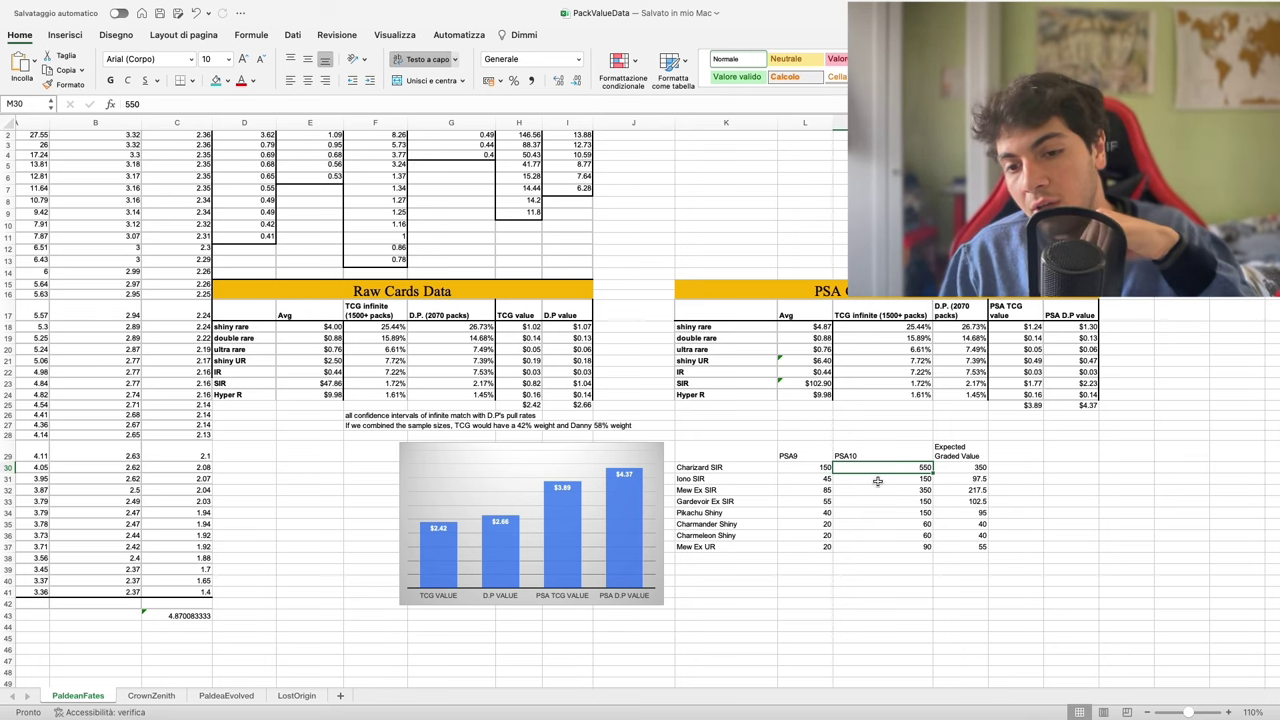
Open the PaldeaEvolved sheet and examine its raw cards data and post-grading results.
click(226, 695)
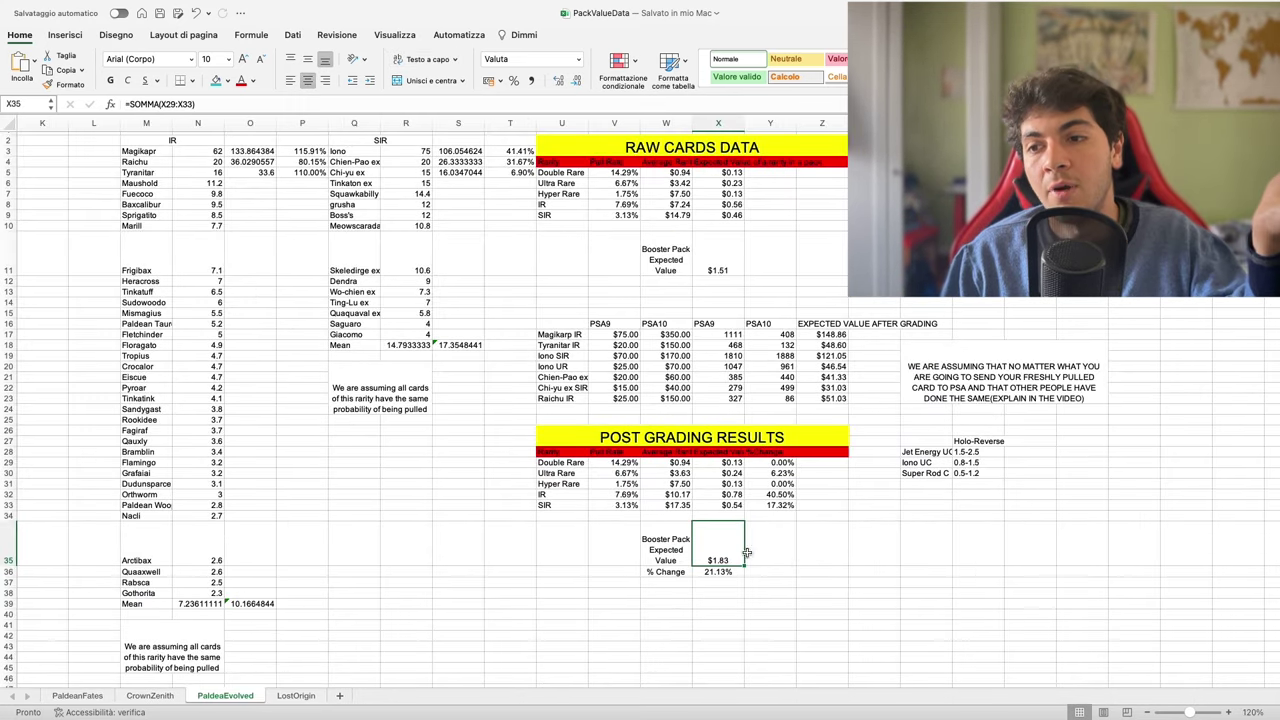
click(606, 546)
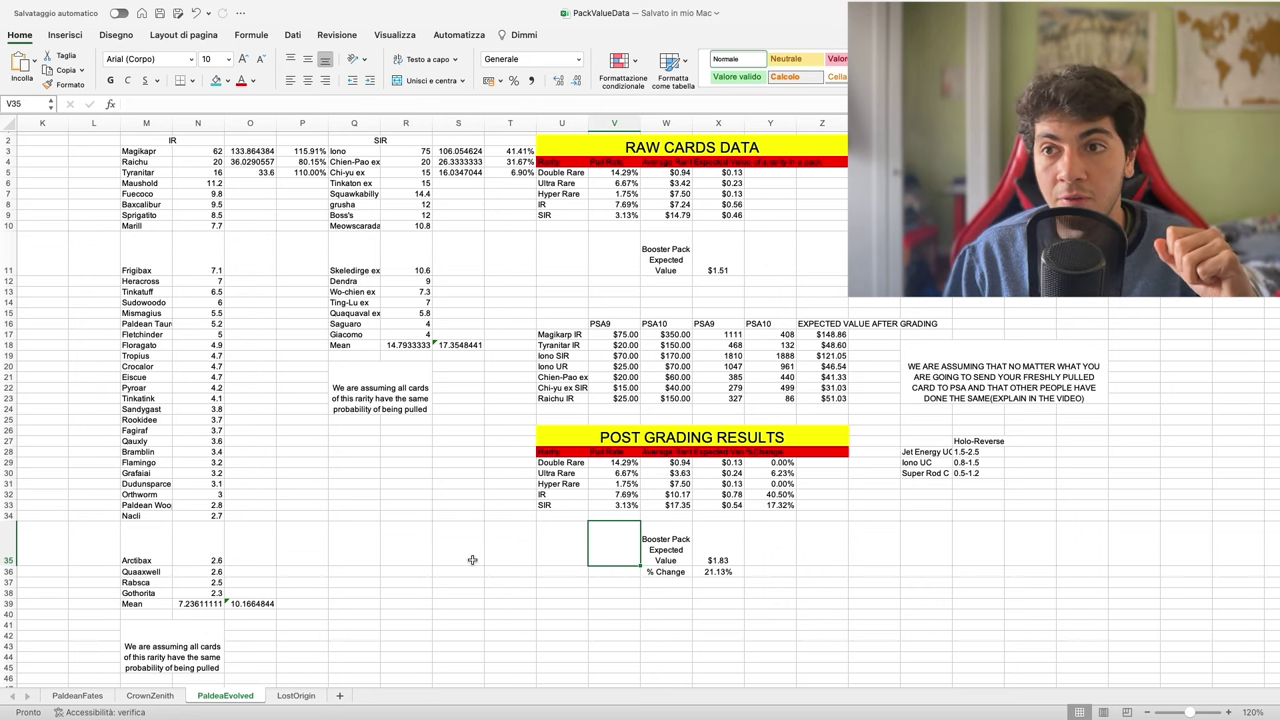
click(472, 560)
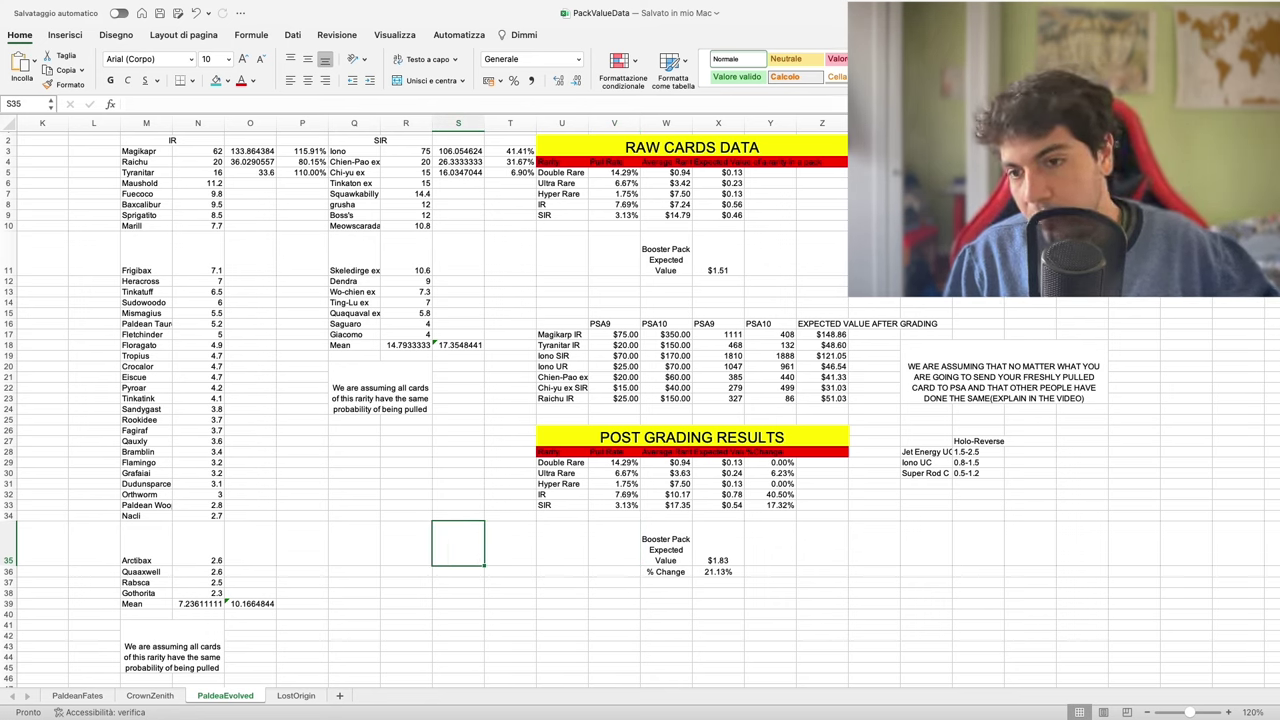
Open the LostOrigin sheet and review the PSA9 and PSA10 prices, populations and grading ratios from Giratina V to Pikachu V.
click(296, 695)
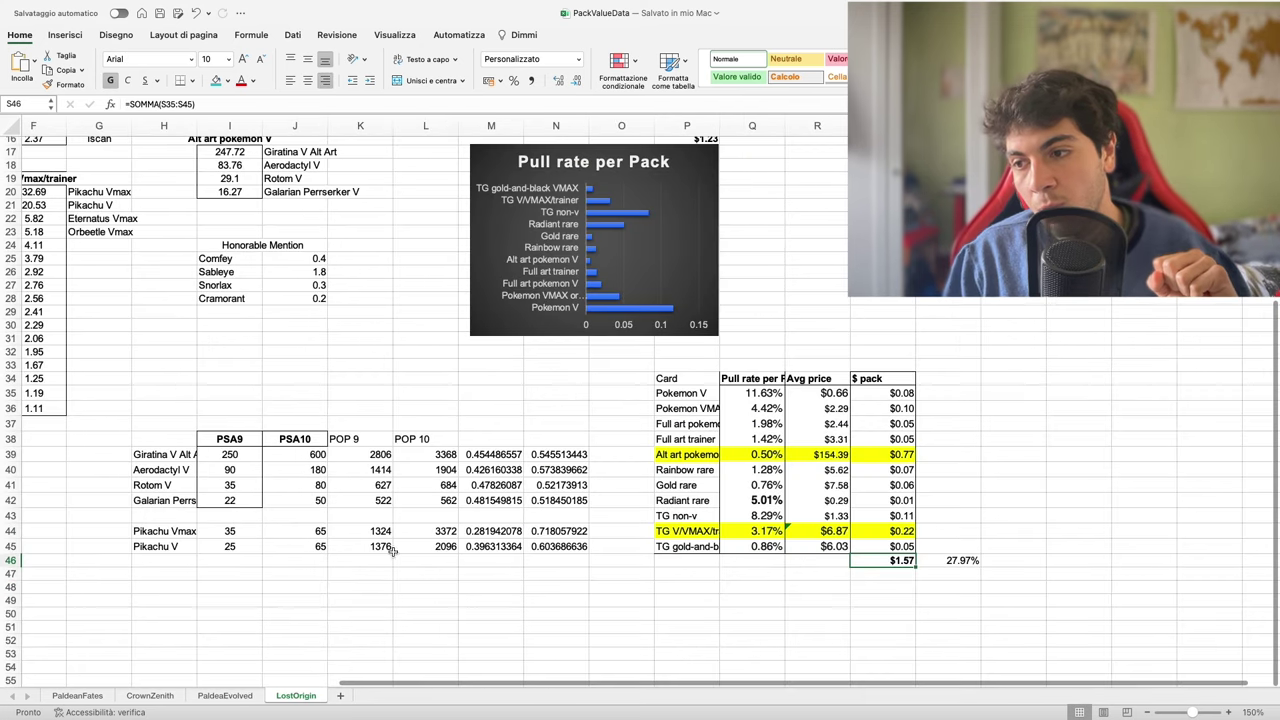
scroll(466, 558, right, 1)
click(465, 556)
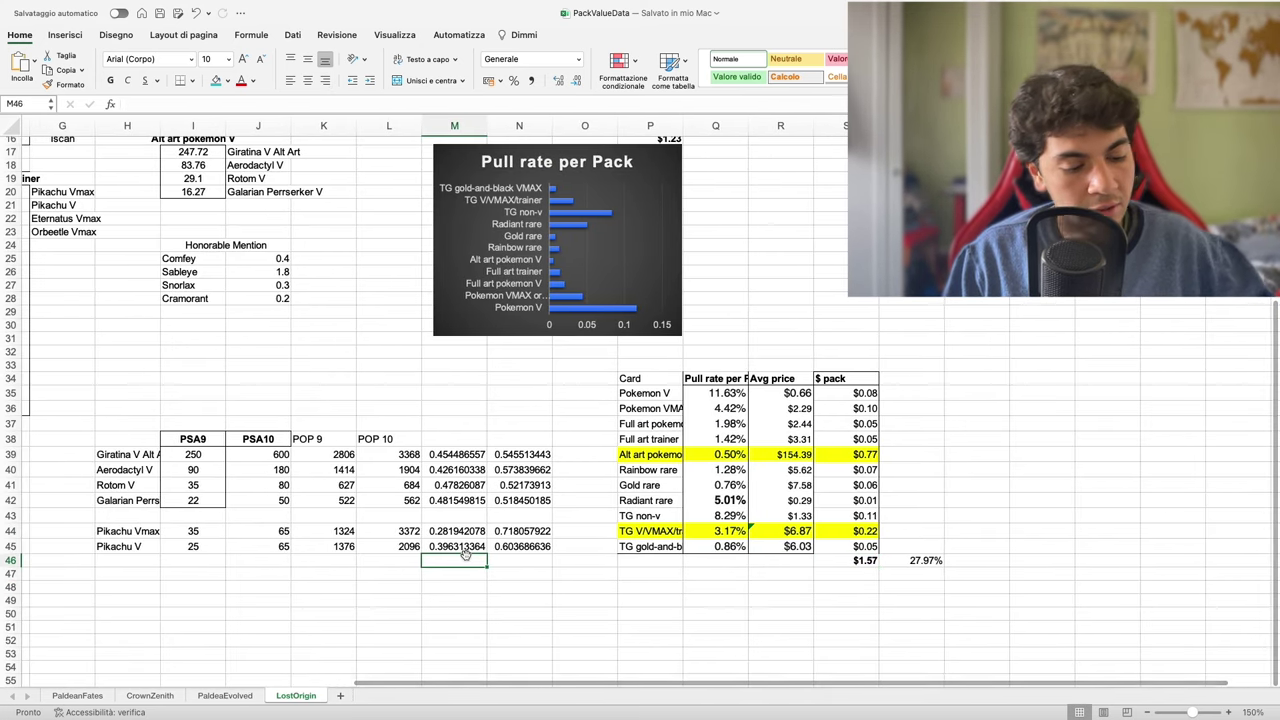
click(443, 612)
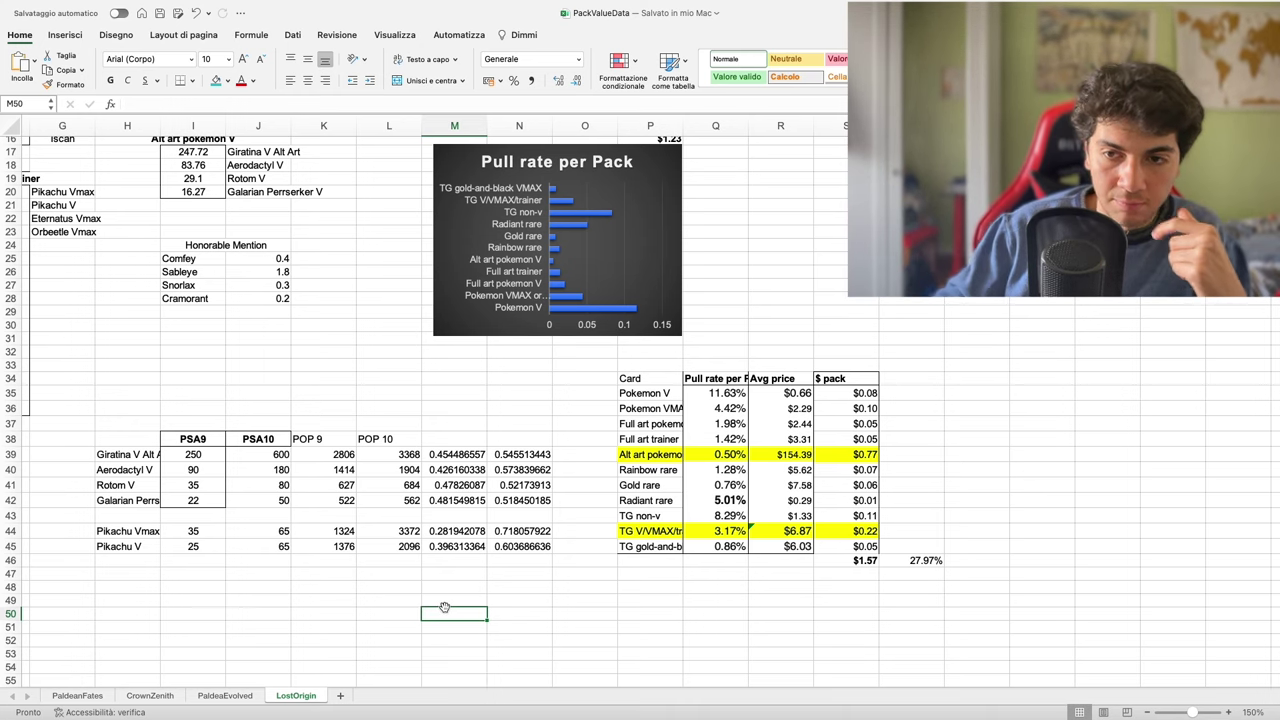
click(975, 285)
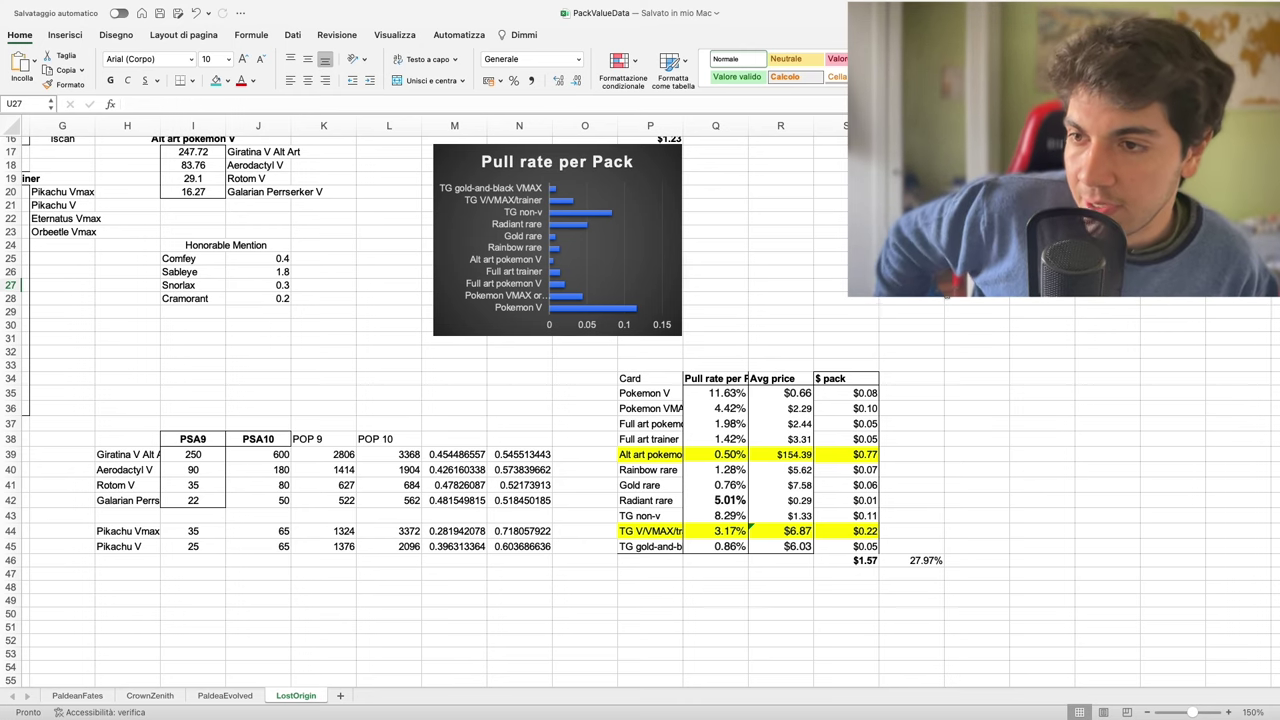
click(934, 300)
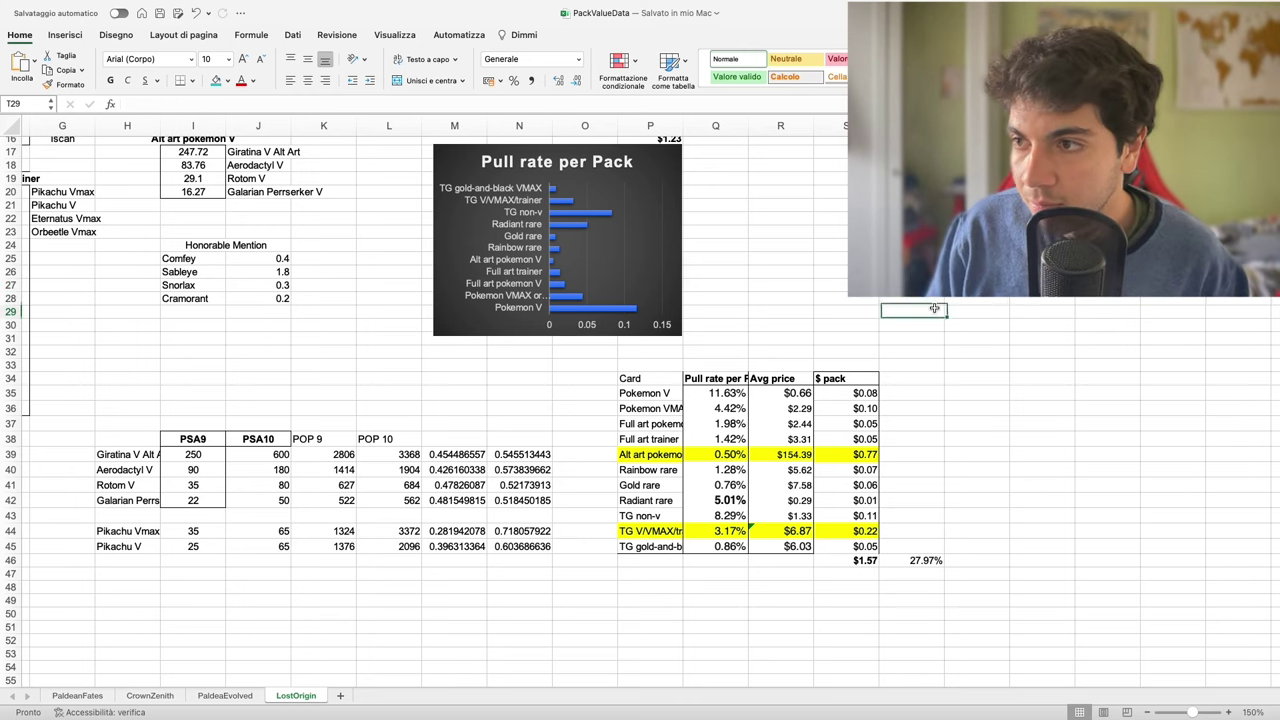
drag(932, 300, 975, 324)
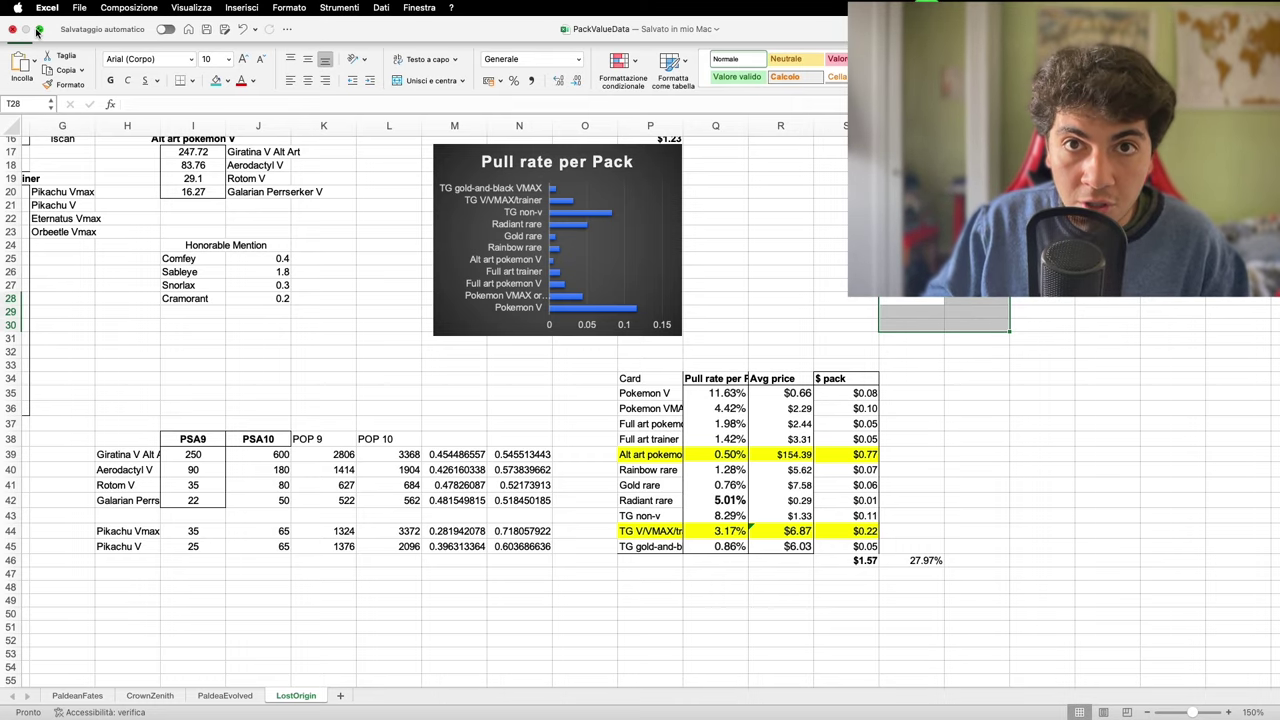
Take the workbook out of full-screen view, enlarge its window, and switch to Safari showing the BarrettCollector channel's YouTube playlists.
click(39, 30)
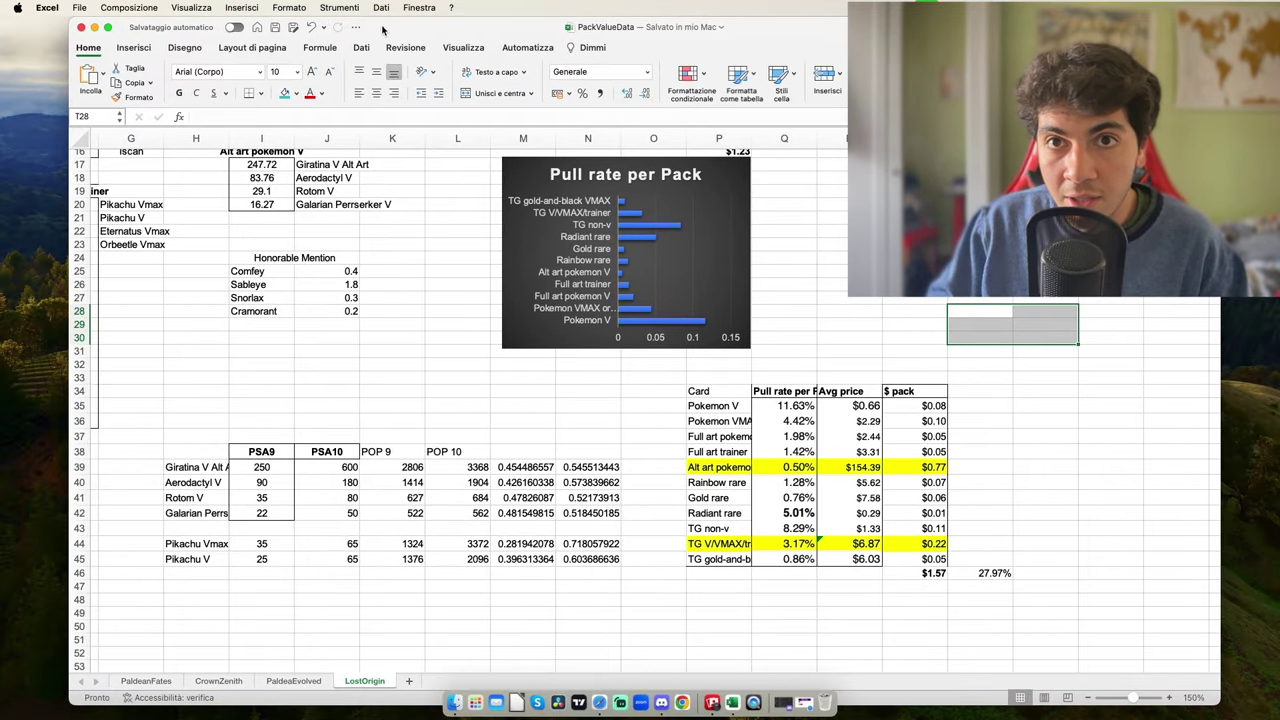
double_click(384, 30)
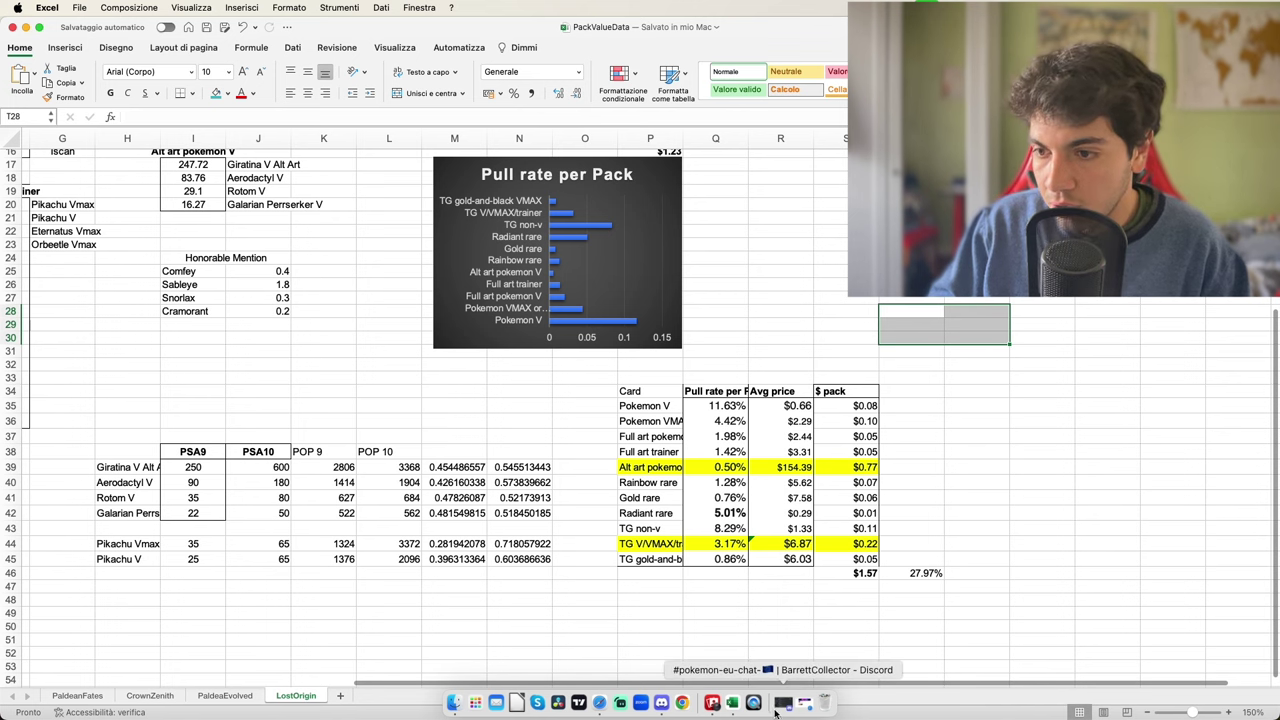
click(600, 703)
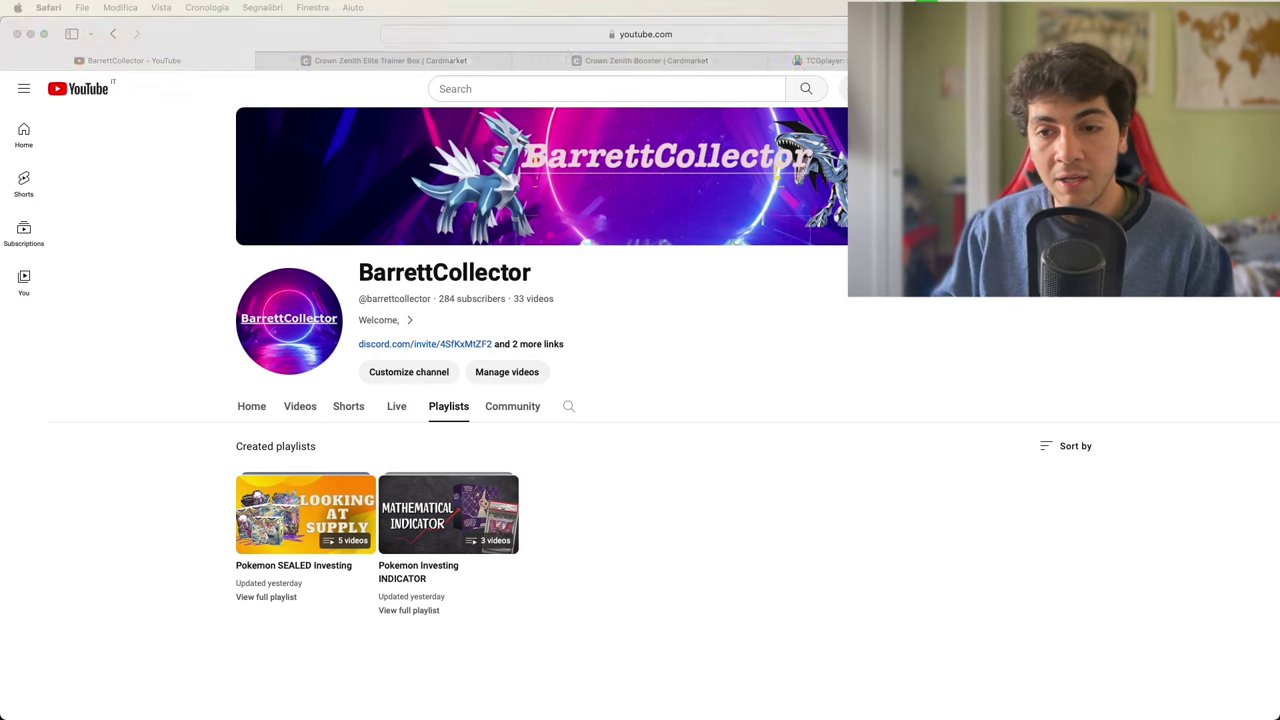
key(F11)
key(F11)
click(970, 407)
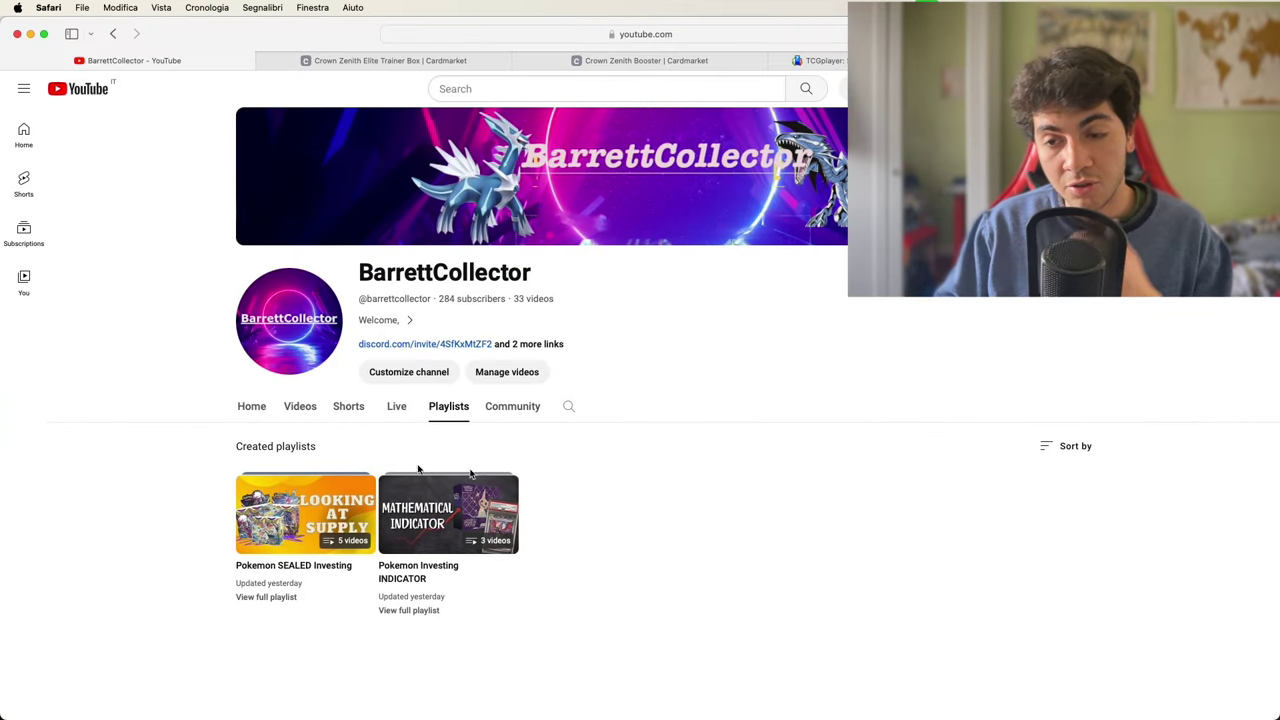